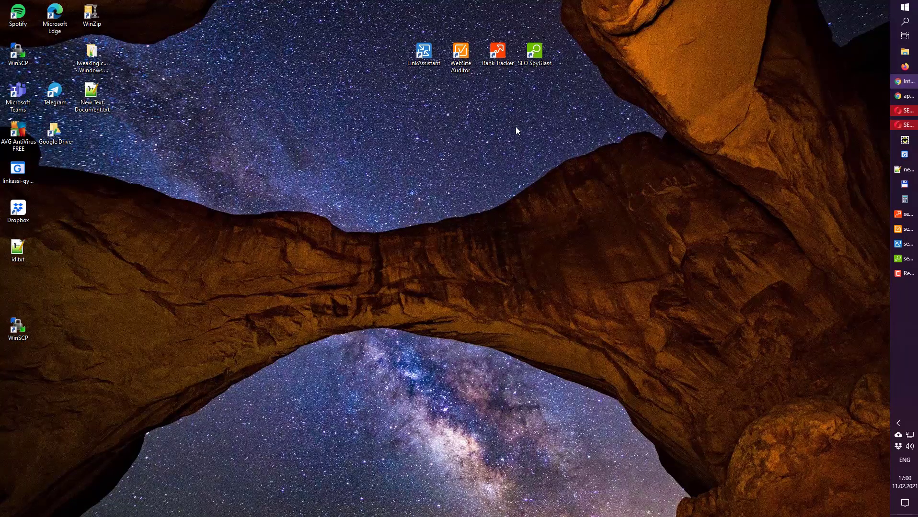
Step: Switch to WebSite Auditor with the seopowersuite.com1 project
left_click(904, 229)
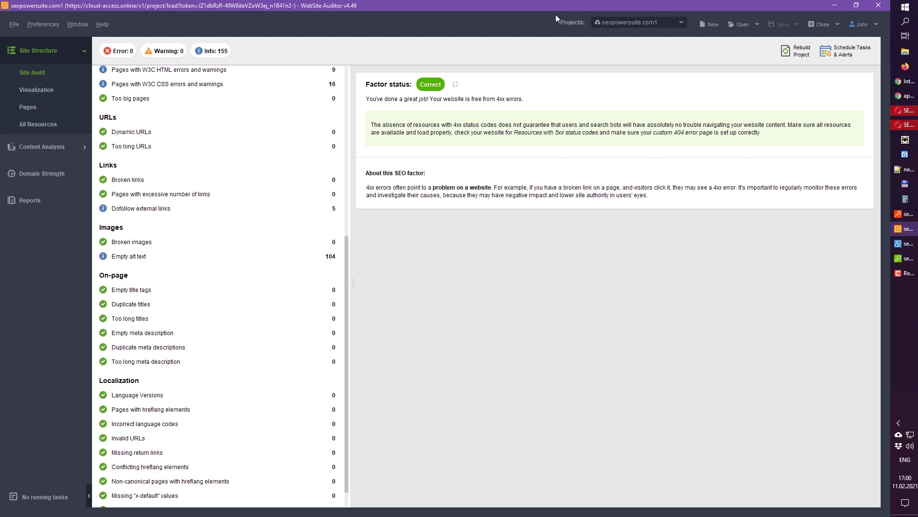
left_click(708, 23)
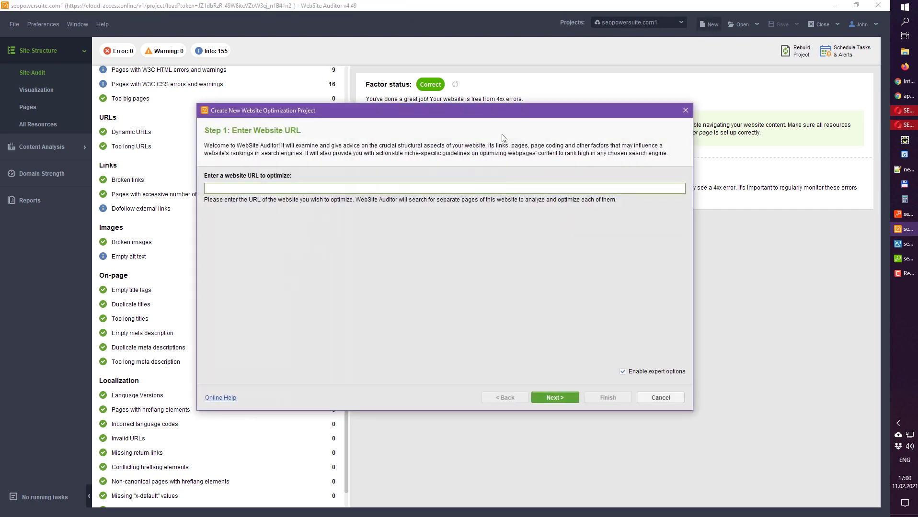
left_click_drag(509, 117, 565, 103)
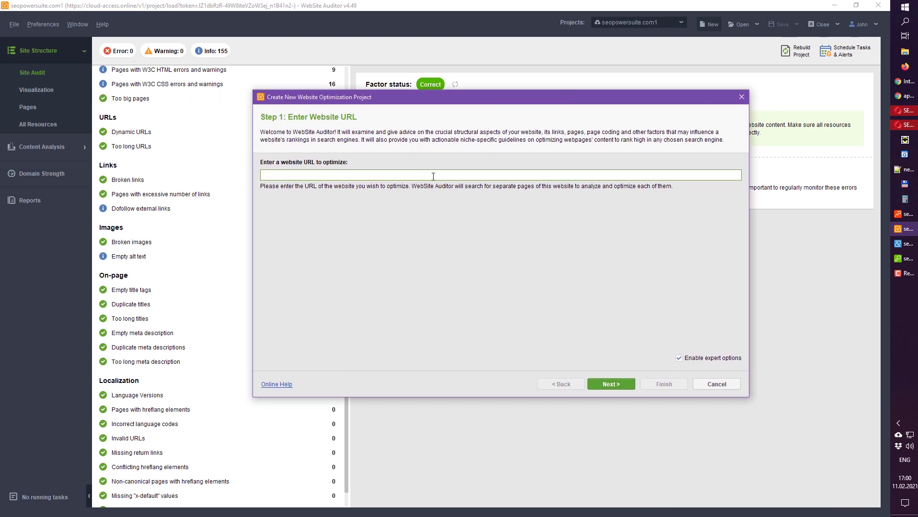
type("seopowersuite.com")
left_click(678, 360)
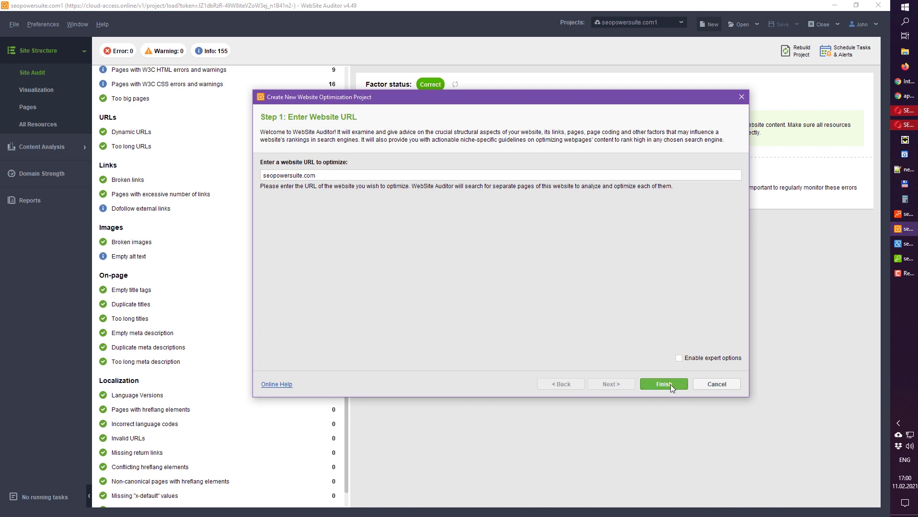
left_click(717, 385)
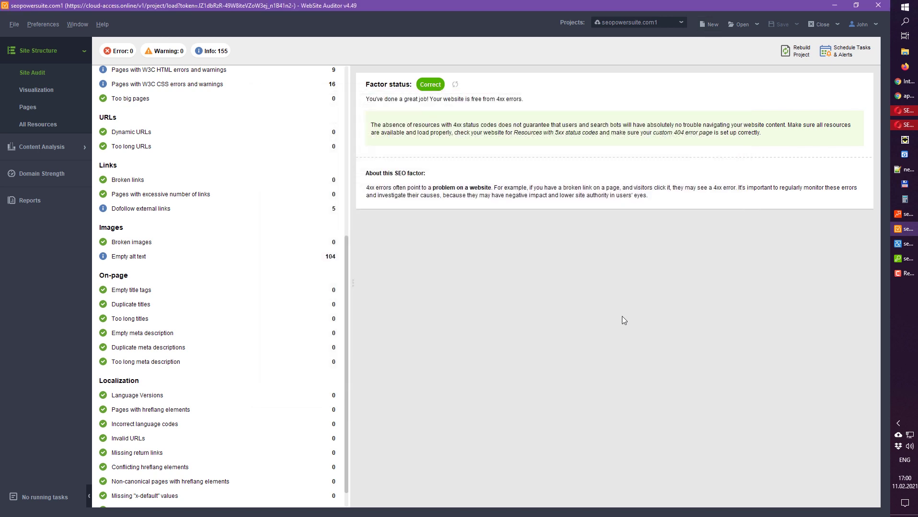
Step: Look through the site audit's full list of factors, from indexing and crawlability down to localization
scroll(256, 328, "up", 7)
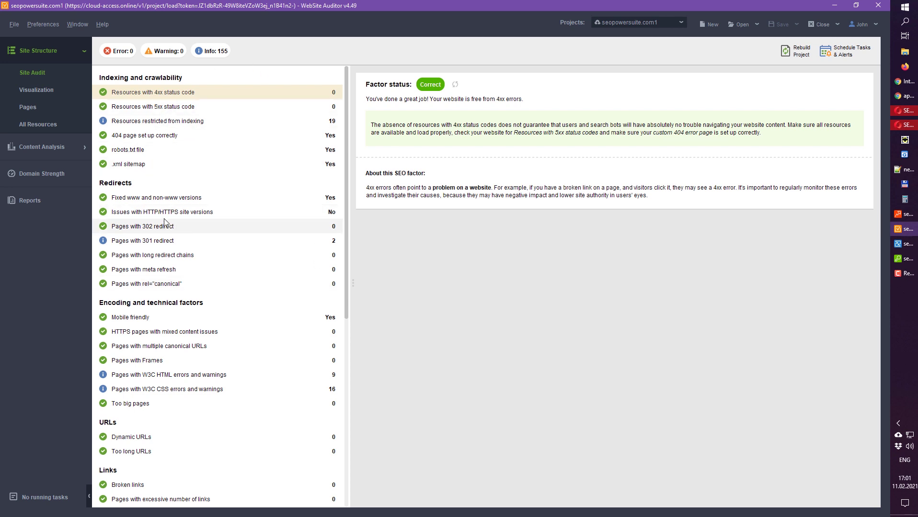
mouse_move(347, 147)
left_mouse_down()
mouse_move(344, 372)
mouse_move(363, 236)
mouse_move(359, 150)
left_mouse_up()
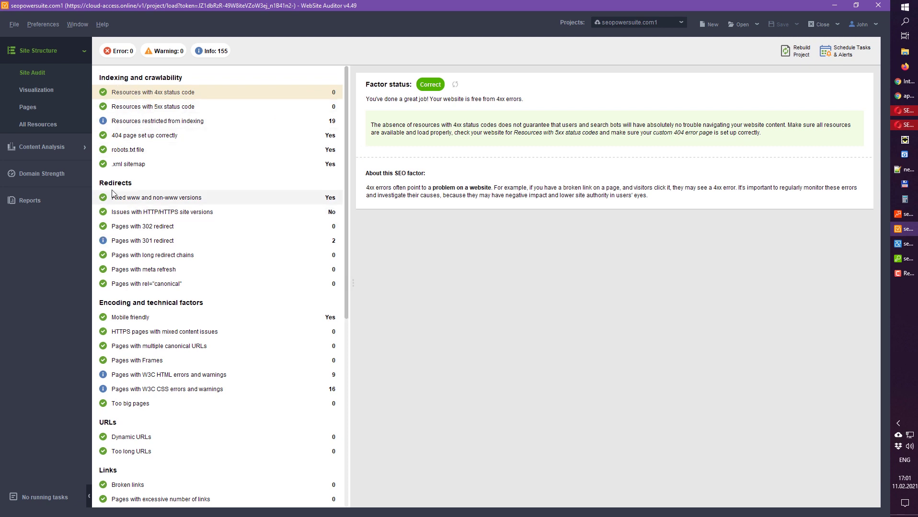
scroll(114, 249, "down", 1)
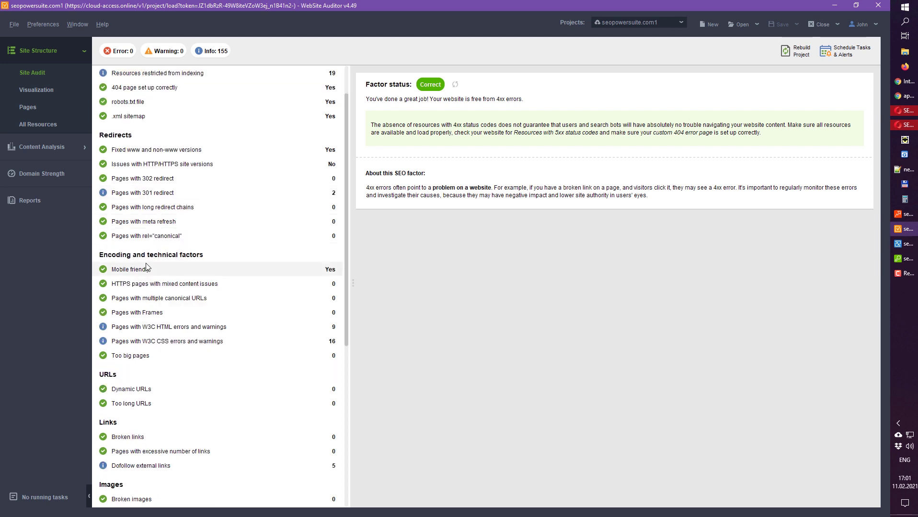
scroll(147, 267, "down", 6)
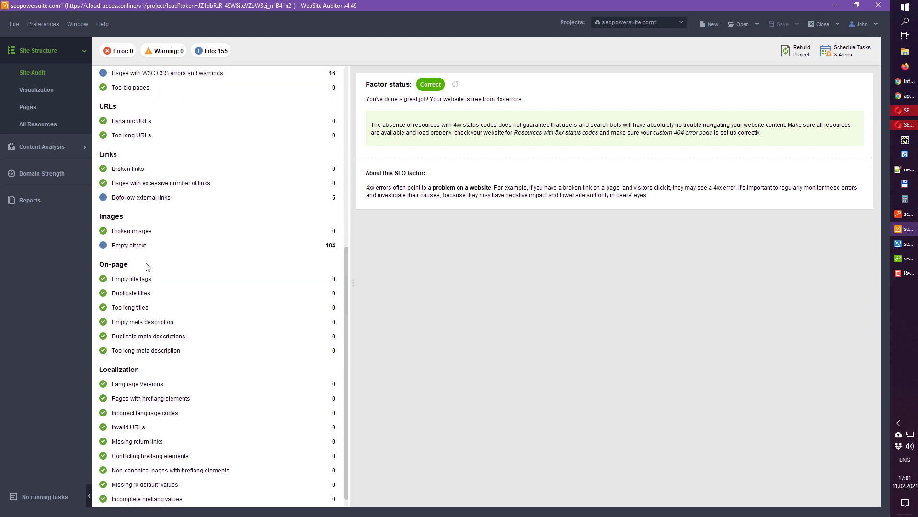
scroll(146, 271, "up", 7)
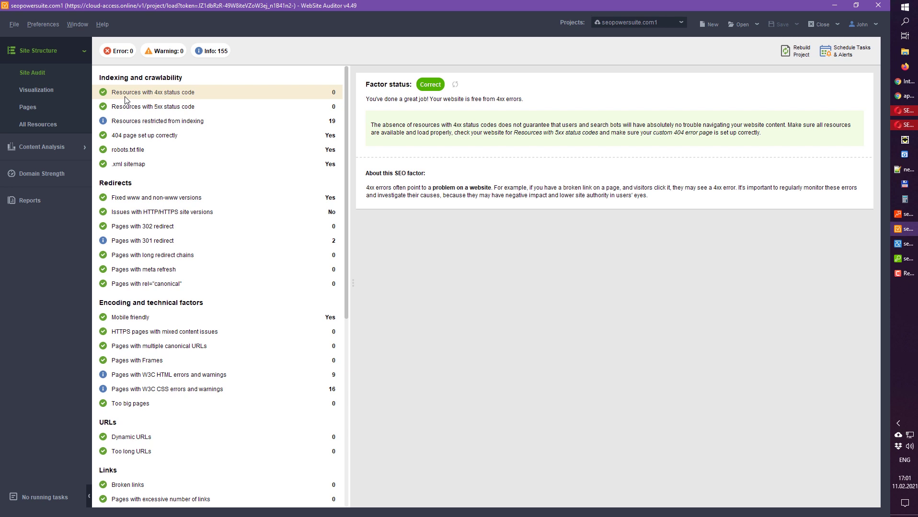
scroll(343, 204, "down", 2)
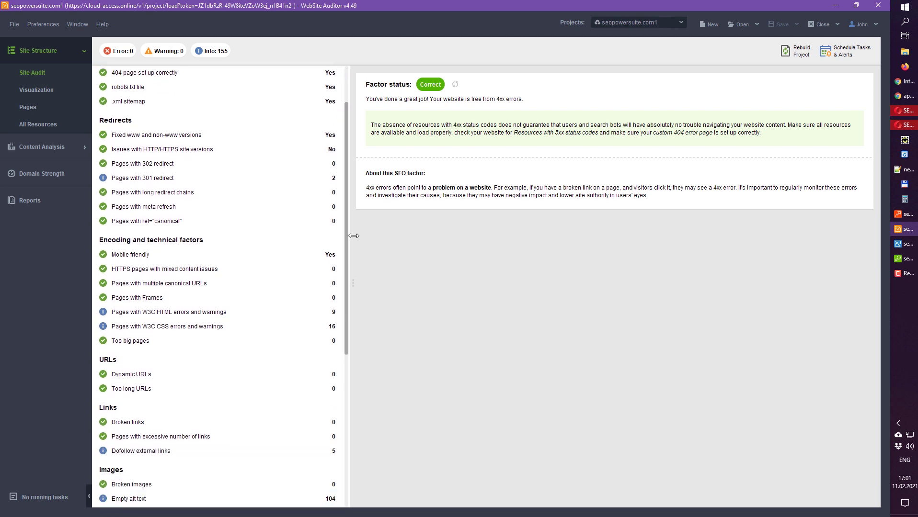
scroll(347, 230, "down", 2)
scroll(343, 225, "up", 3)
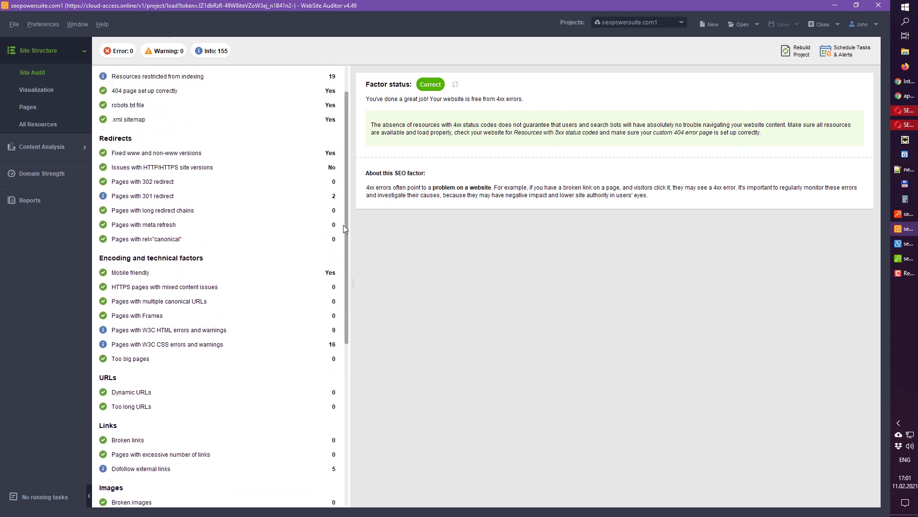
scroll(343, 225, "up", 2)
scroll(344, 221, "down", 6)
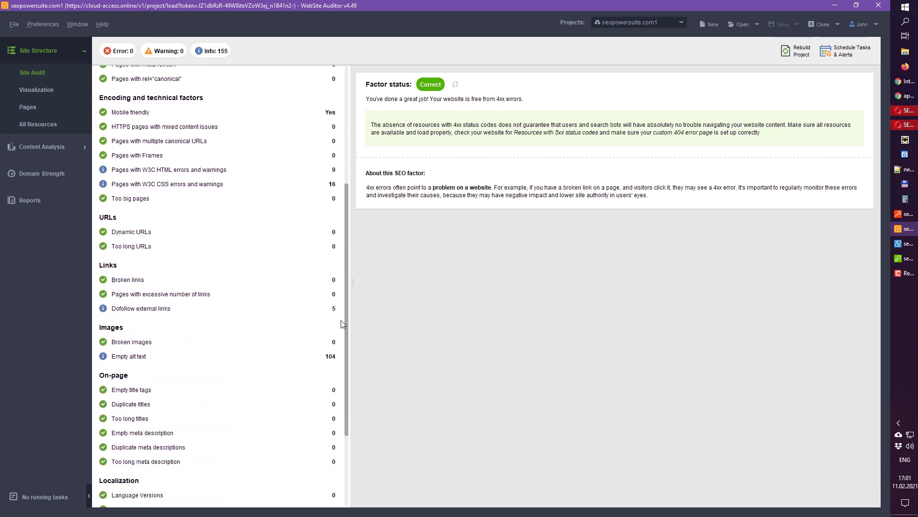
scroll(341, 345, "down", 4)
scroll(345, 335, "up", 2)
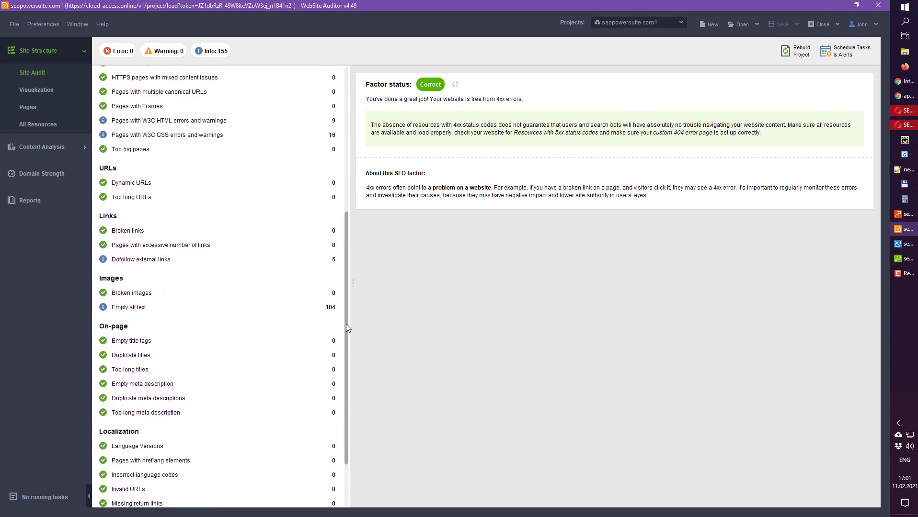
left_click_drag(345, 324, 333, 183)
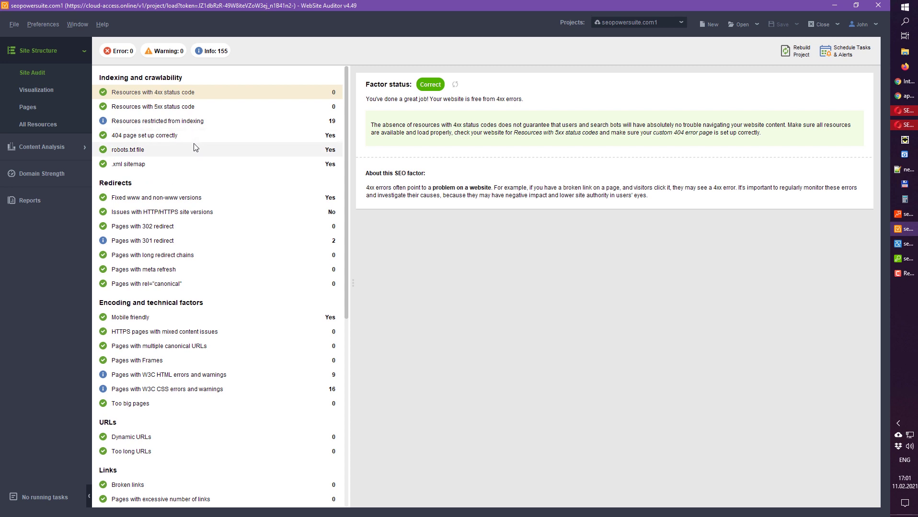
Step: Open the Broken links factor in the site audit's Links section to read its status and explanation
scroll(195, 147, "down", 1)
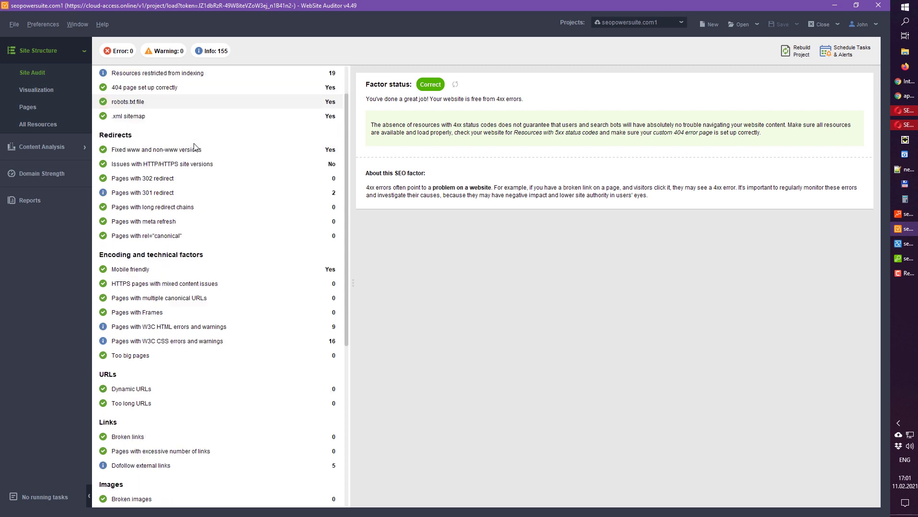
scroll(194, 147, "down", 2)
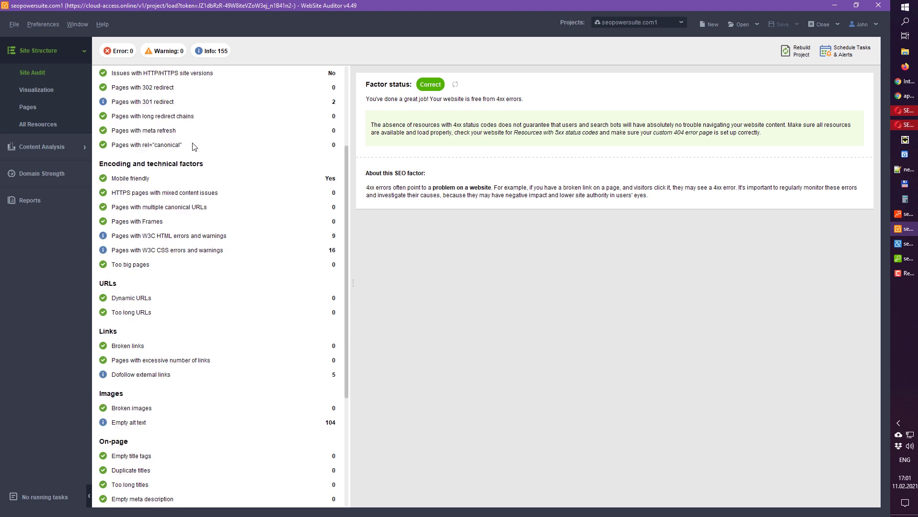
scroll(194, 146, "down", 3)
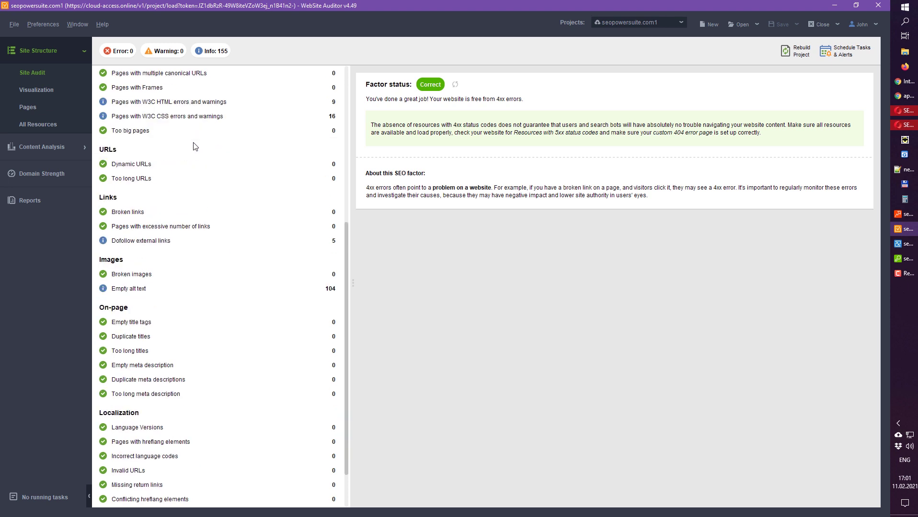
left_click(127, 212)
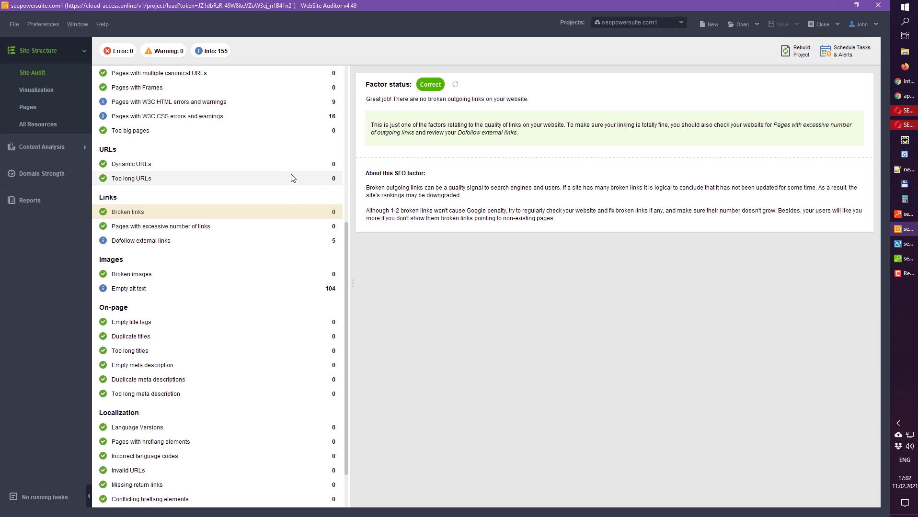
scroll(207, 267, "up", 6)
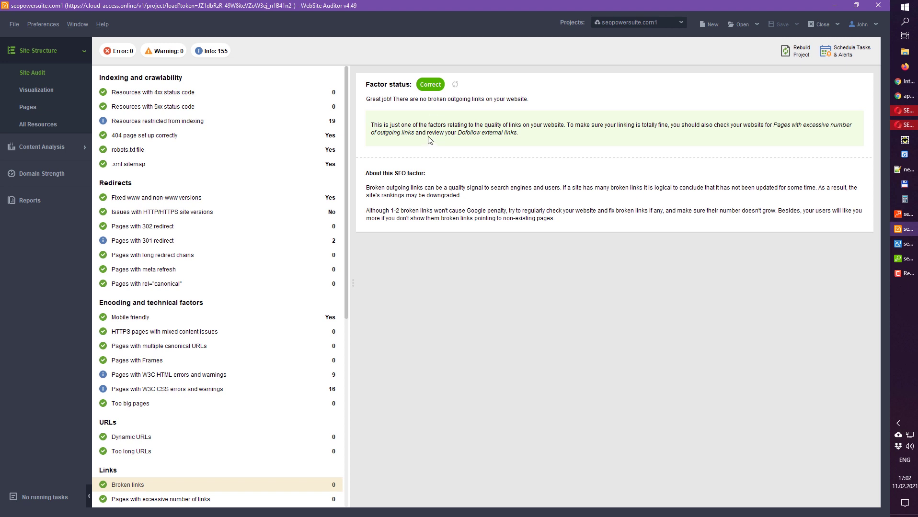
left_click_drag(345, 302, 353, 286)
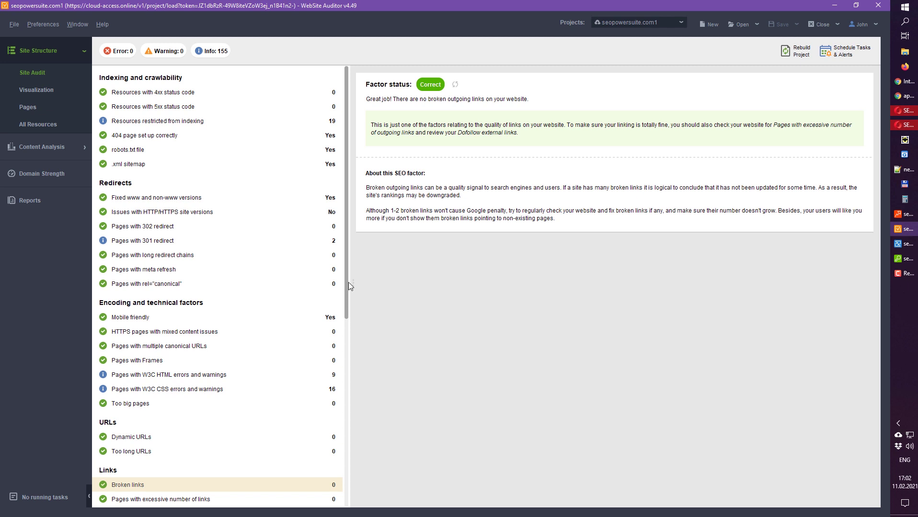
Step: Show the project's Pages list under Site Structure and enlarge the page table above the link details
left_click(28, 108)
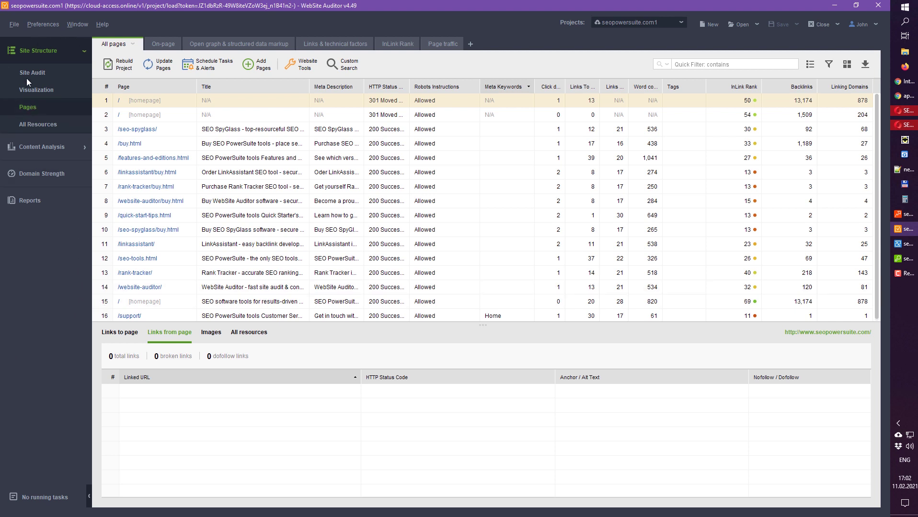
left_click(36, 52)
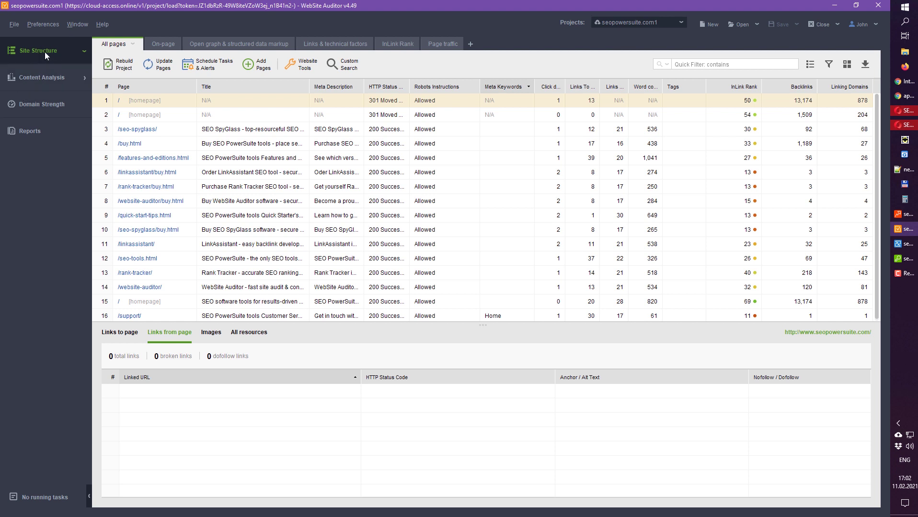
left_click(44, 52)
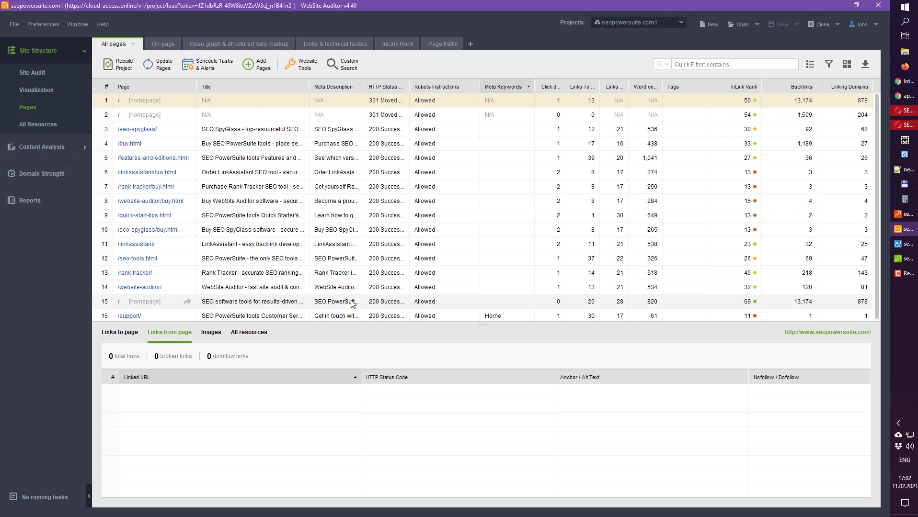
left_click_drag(482, 325, 483, 384)
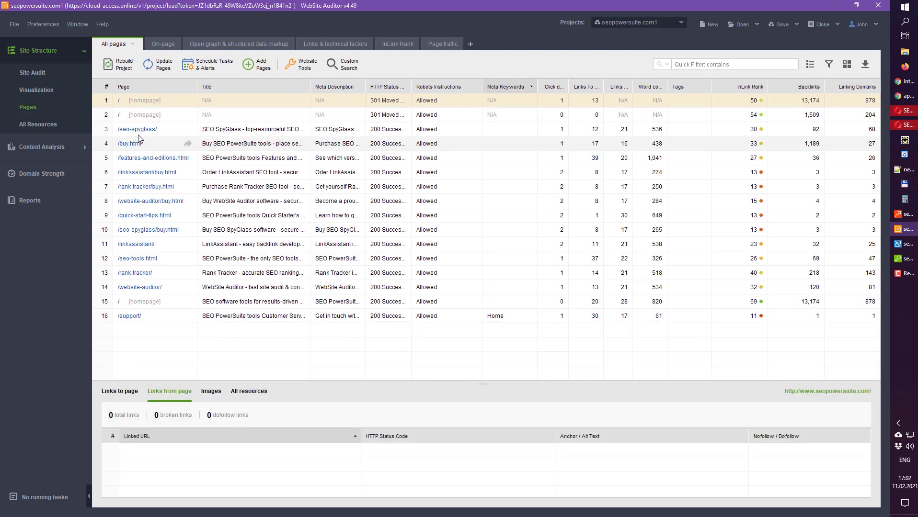
Step: Adjust the Page and Title column widths and widen the HTTP Status Code column until its full values fit
left_click_drag(198, 84, 234, 84)
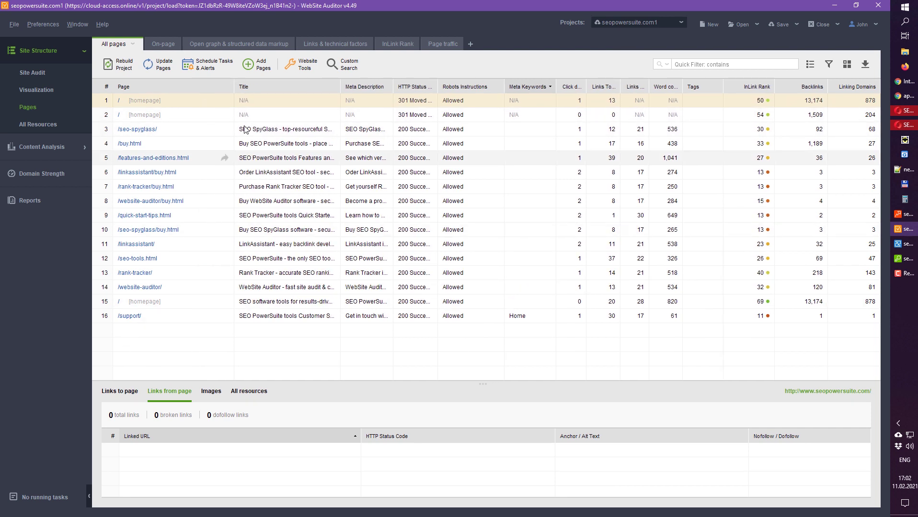
double_click(233, 86)
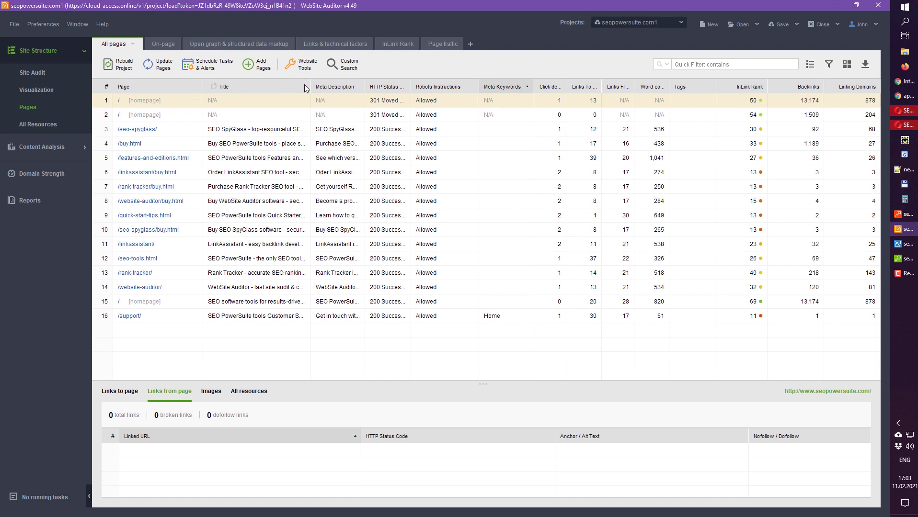
left_click_drag(310, 84, 319, 84)
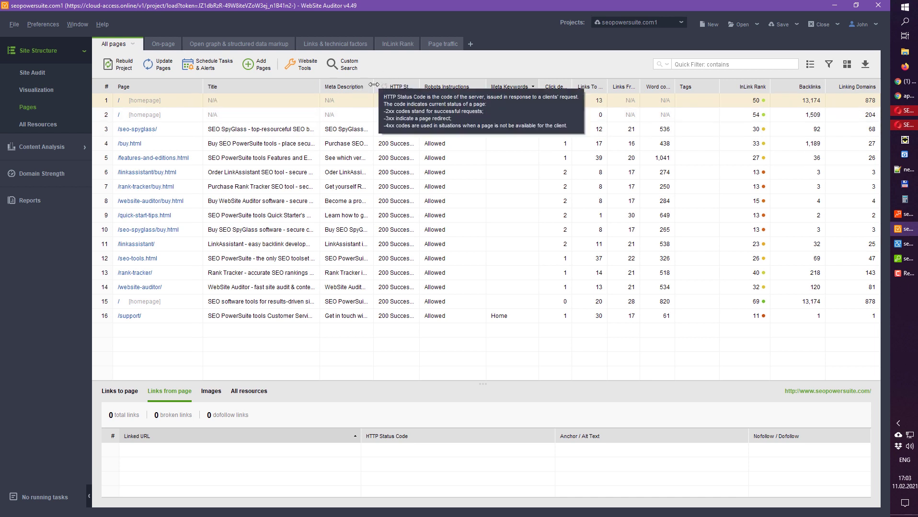
mouse_move(400, 95)
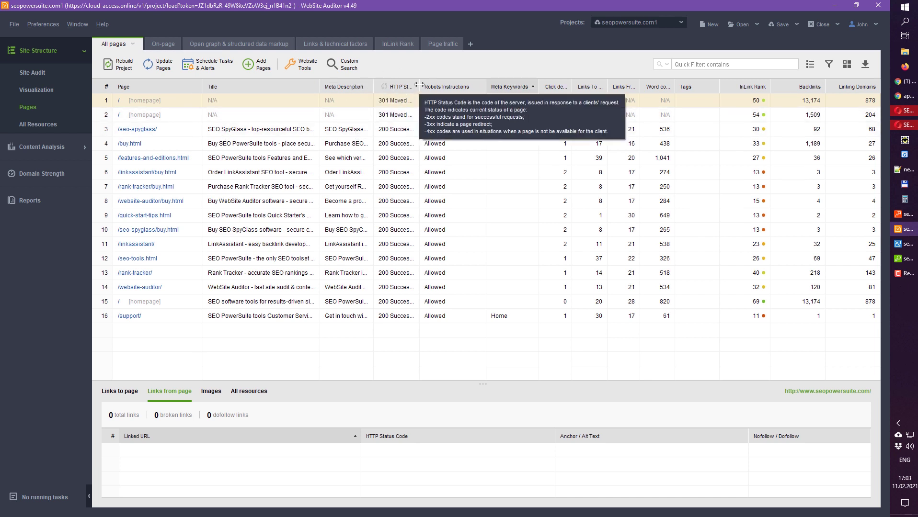
left_click_drag(420, 86, 470, 87)
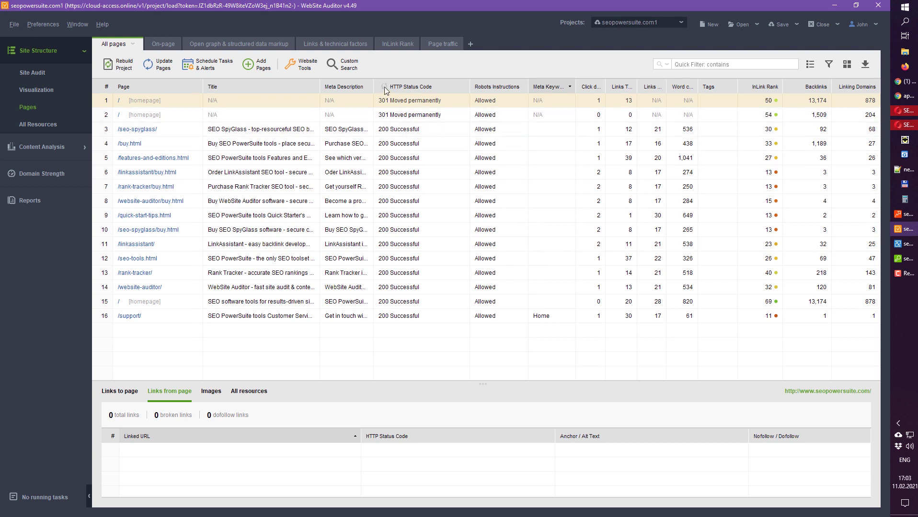
Step: Move the Backlinks column directly after HTTP Status Code and widen the Page column
mouse_move(382, 111)
left_click_drag(805, 86, 482, 94)
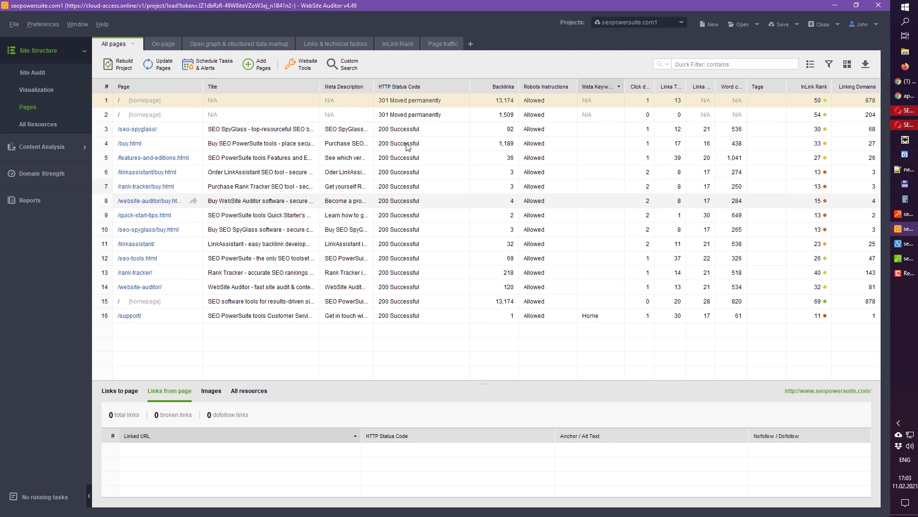
left_click_drag(202, 87, 275, 86)
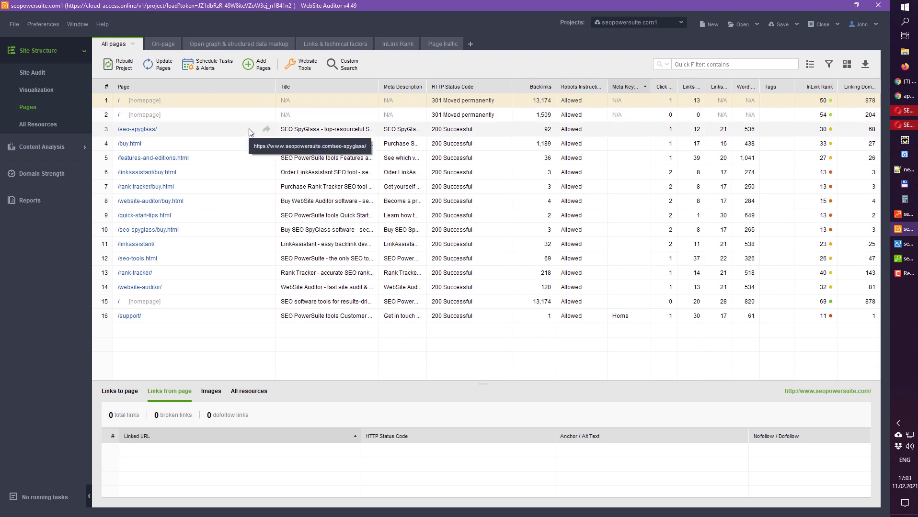
left_click(66, 52)
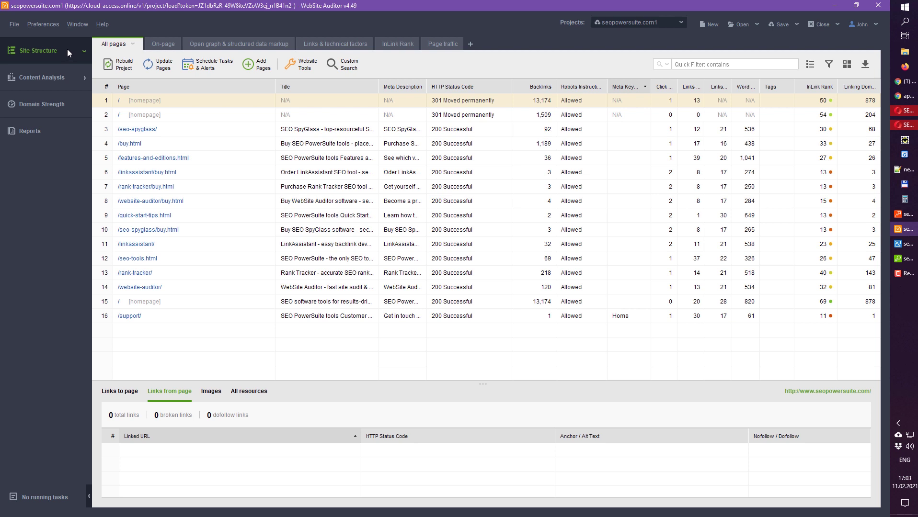
left_click(45, 77)
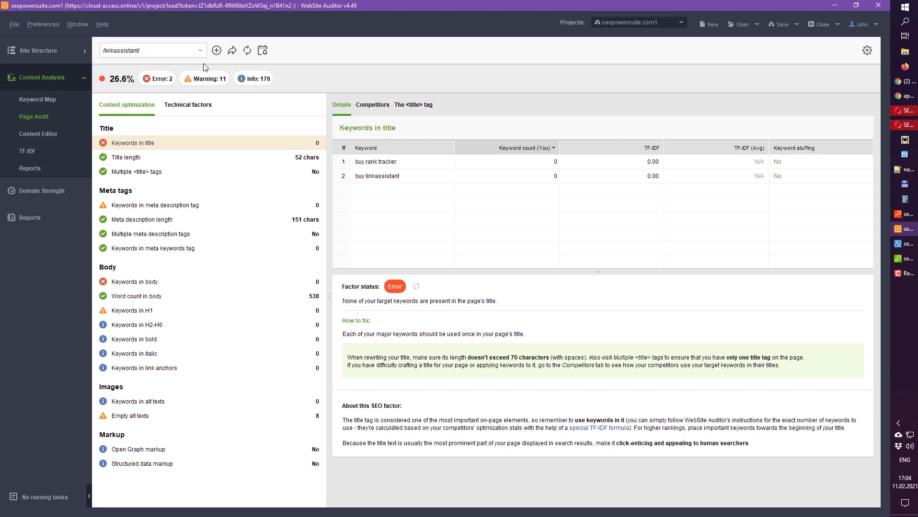
left_click(216, 51)
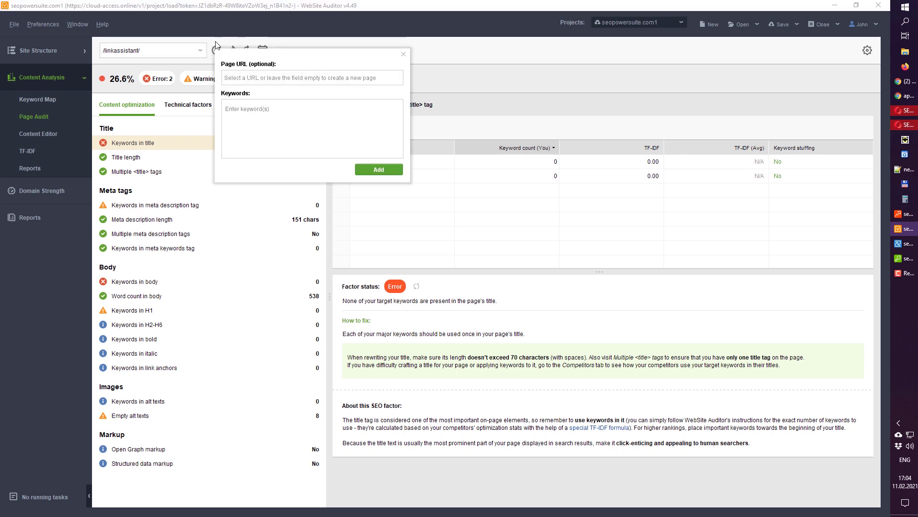
left_click(254, 76)
mouse_move(399, 95)
left_mouse_down()
mouse_move(401, 131)
mouse_move(399, 111)
left_mouse_up()
left_click(357, 128)
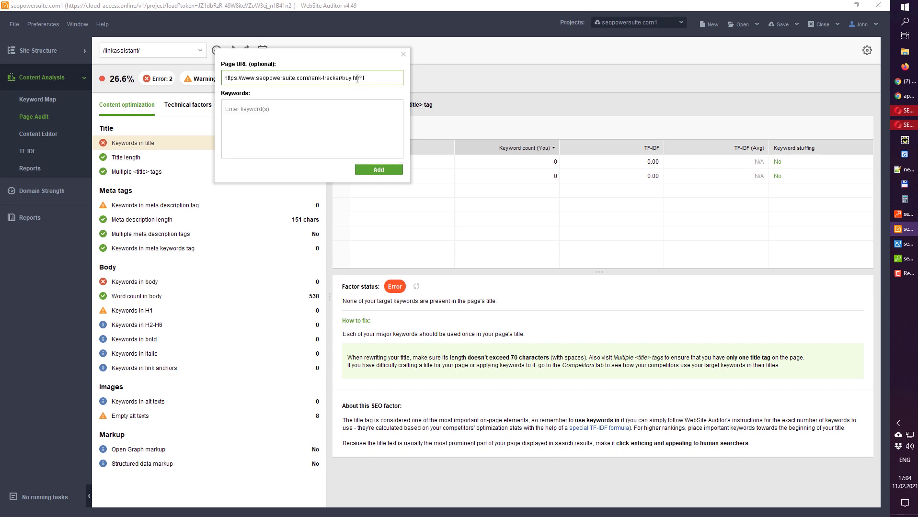
Step: Enter "seo software" and "buy rank tracker" as the page's target keywords and add the page to the content analysis
left_click(339, 127)
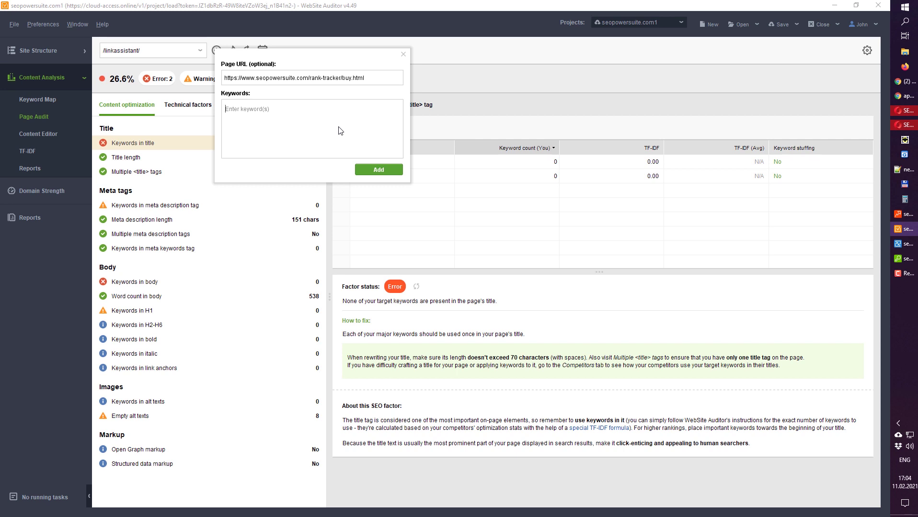
type("seo")
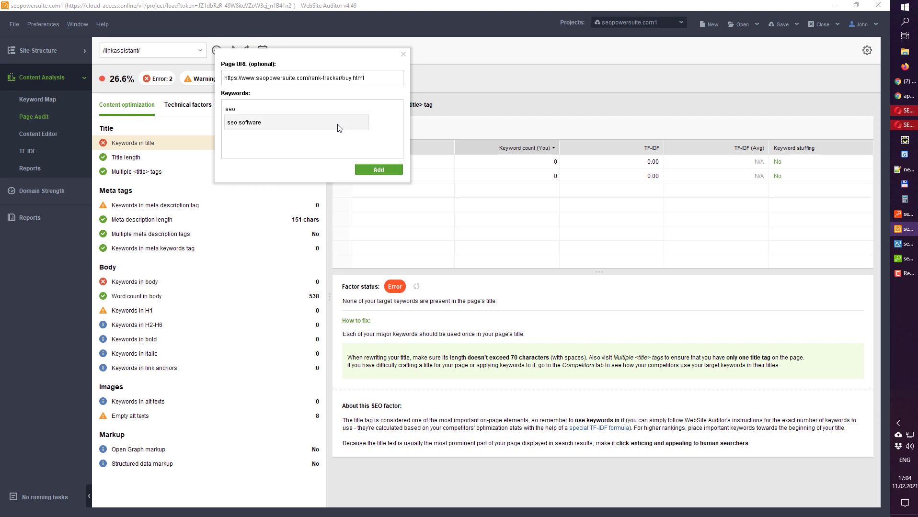
left_click(338, 124)
key("Return")
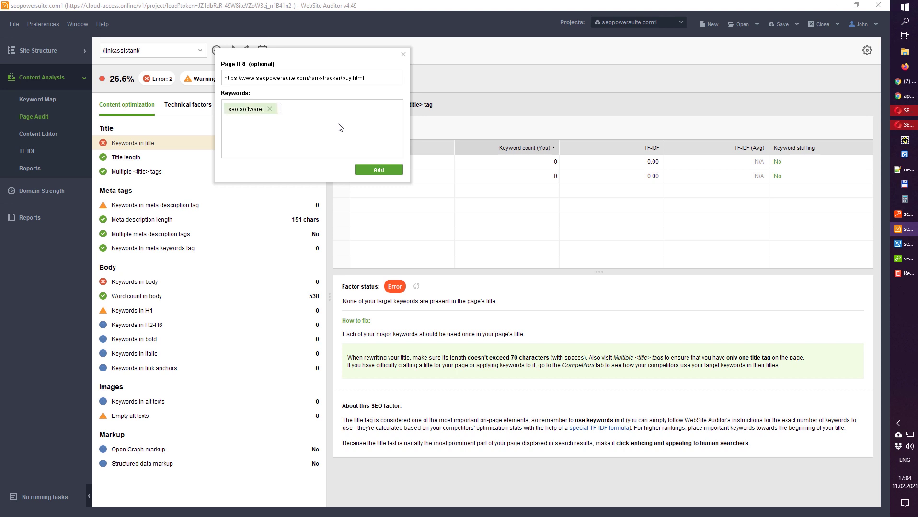
type("buy rank tracker")
key("Return")
left_click(381, 171)
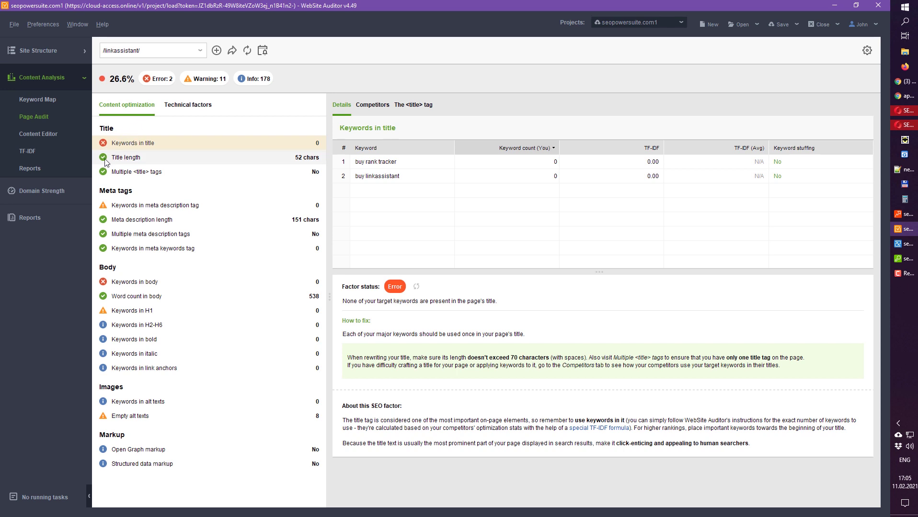
Step: Review the status and fixing advice of the /linkassistant/ page's factors for keywords in meta description tag, body and title
left_click(140, 206)
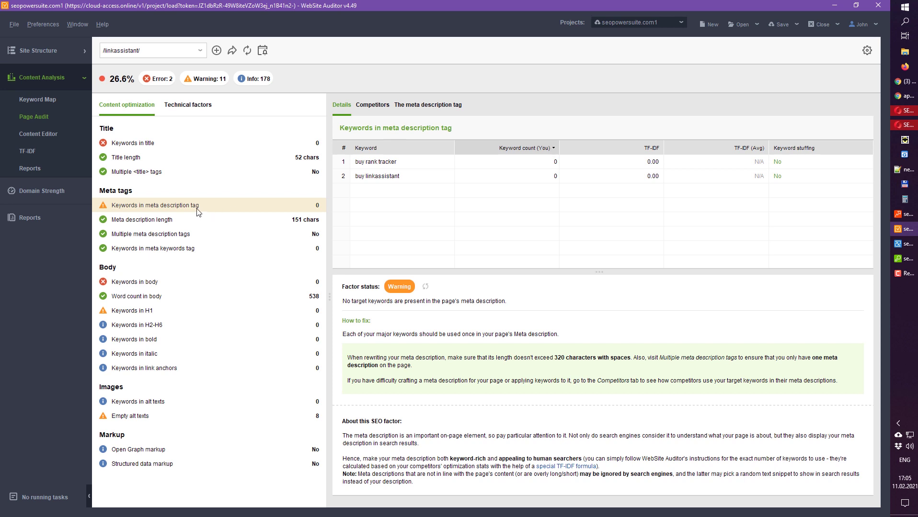
left_click(148, 284)
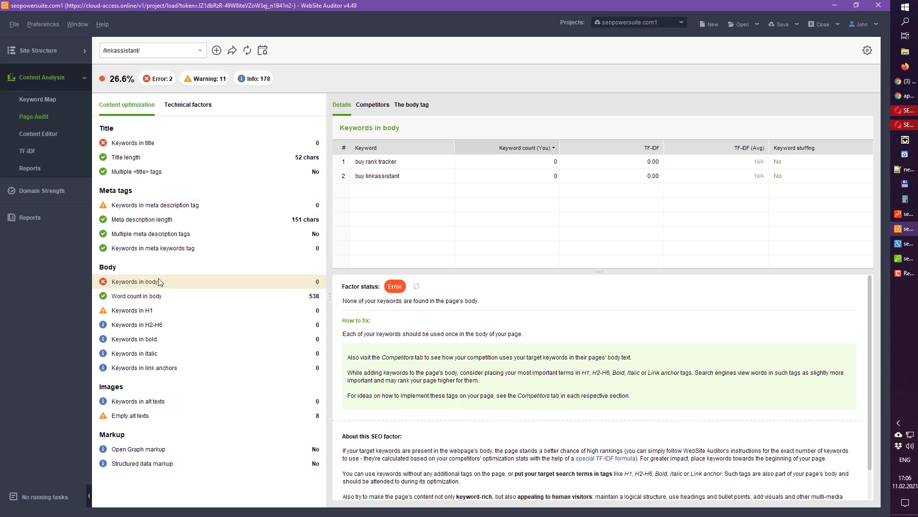
left_click(153, 142)
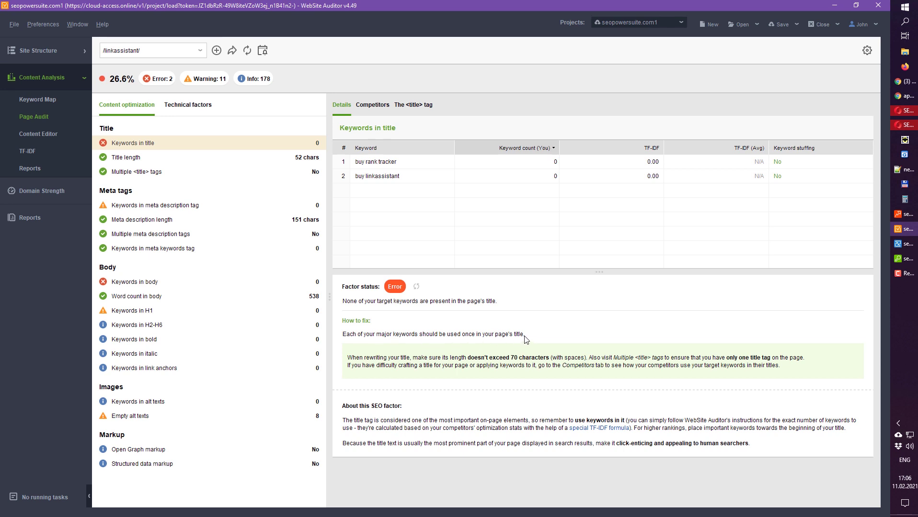
left_click_drag(525, 339, 342, 339)
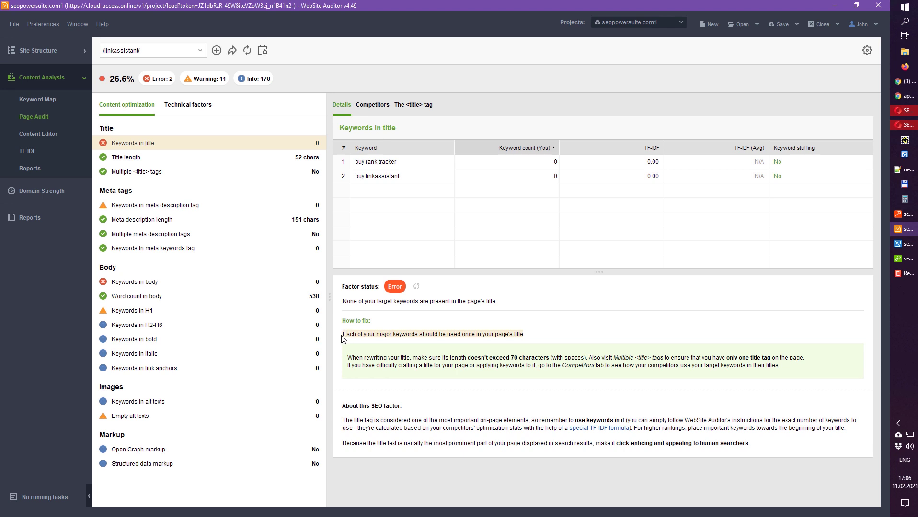
Step: View the page's title tag text and its competitors' titles, widening the competitors' Title column until the full titles fit
left_click(413, 105)
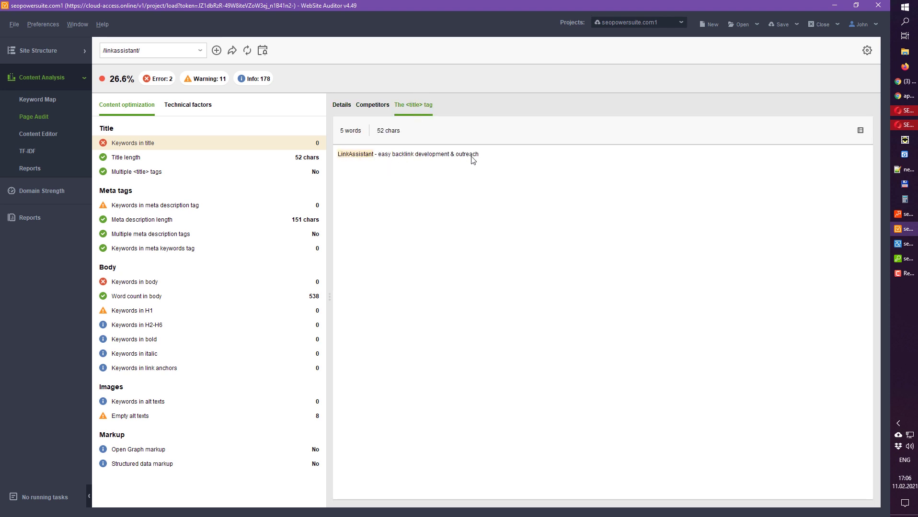
left_click(366, 106)
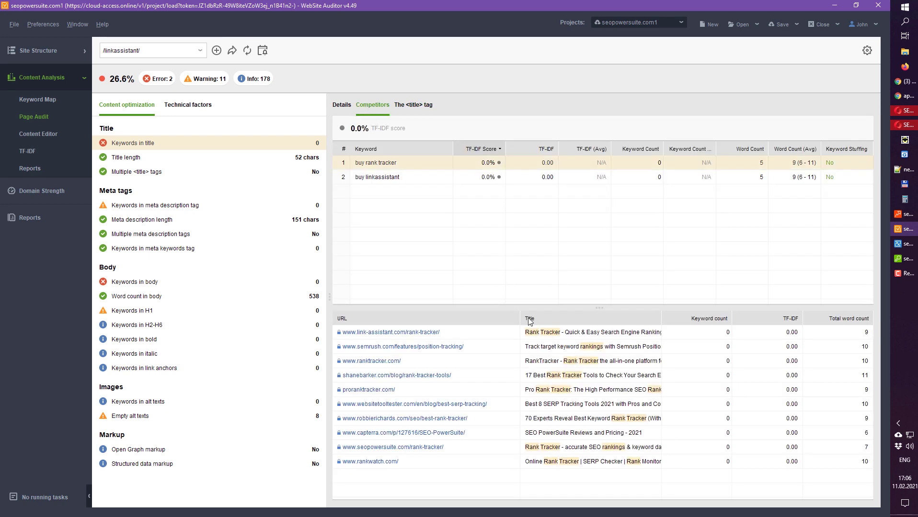
left_click_drag(521, 315, 501, 315)
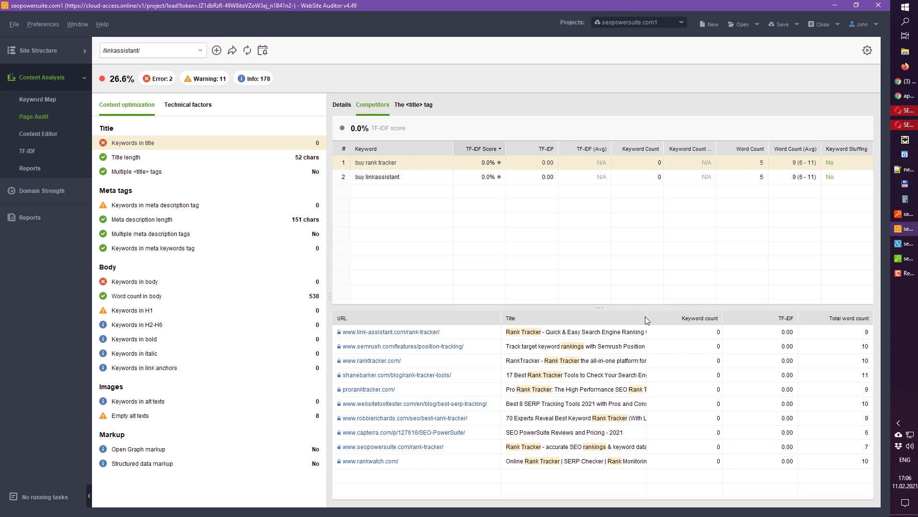
left_click_drag(647, 319, 731, 318)
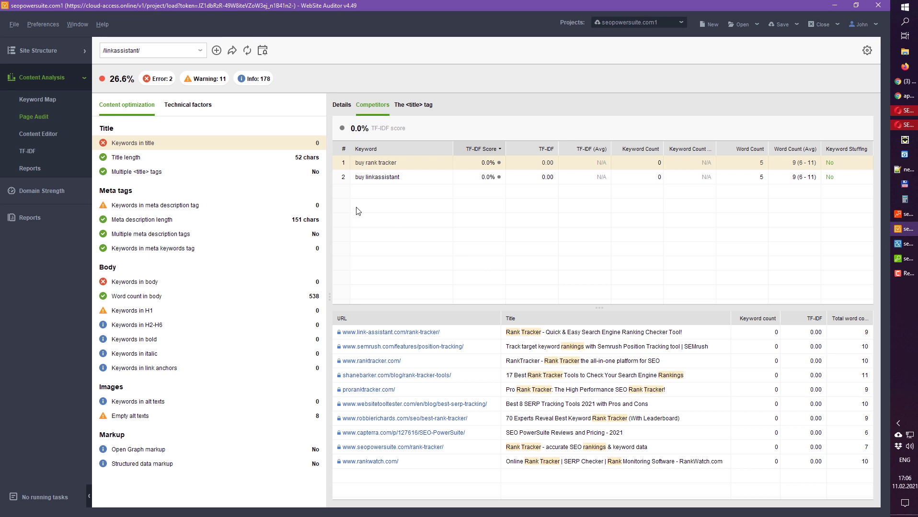
Step: Review the Keywords in meta description tag factor and preview the /linkassistant/ page in the Content Editor before returning to Page Audit
left_click(206, 203)
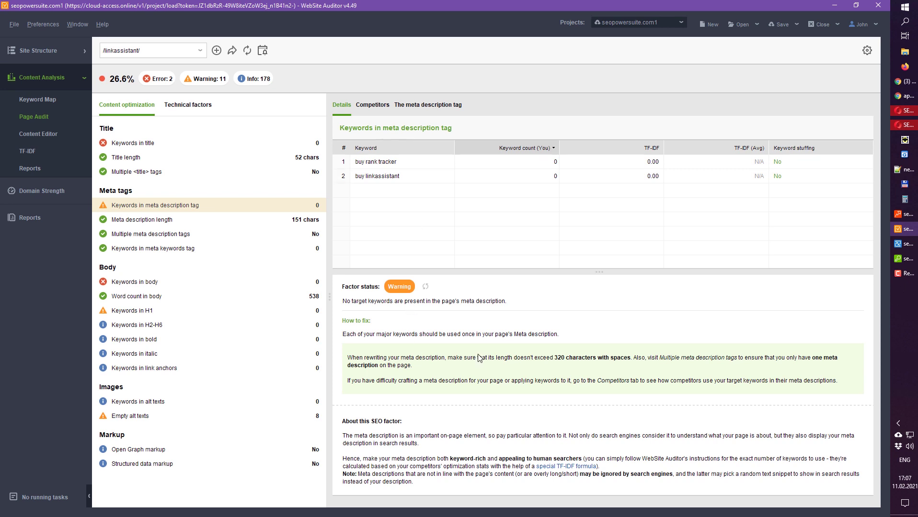
left_click(31, 135)
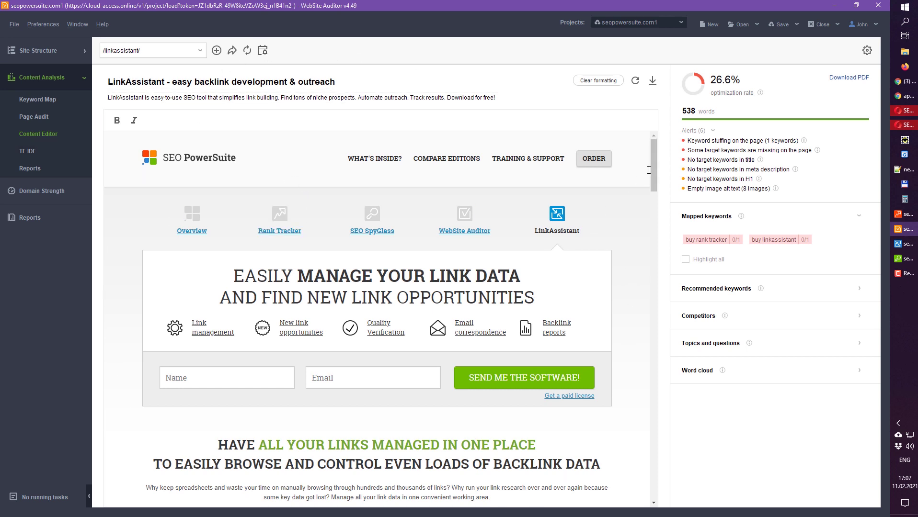
mouse_move(652, 166)
left_mouse_down()
mouse_move(658, 300)
mouse_move(654, 159)
mouse_move(665, 267)
mouse_move(651, 153)
left_mouse_up()
left_click(40, 117)
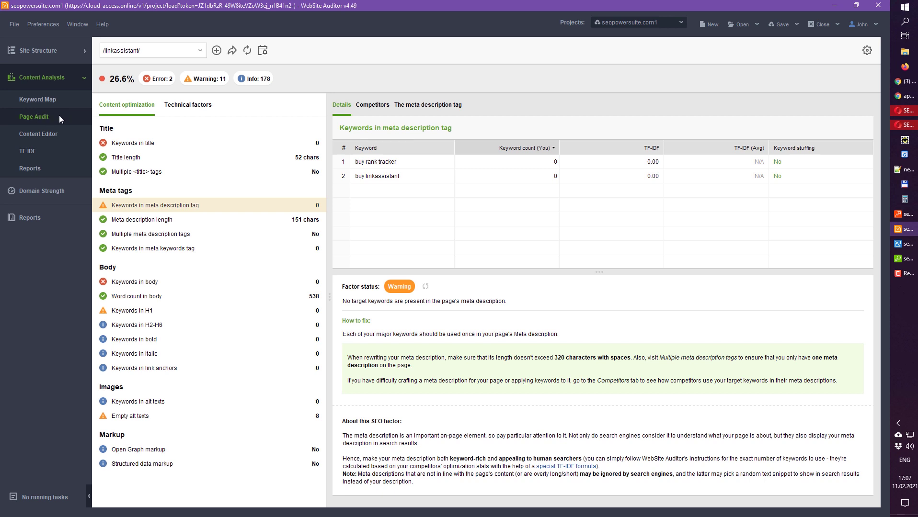
Step: Open the /linkassistant/ page in the Content Editor and expand Recommended keywords to examine the suggested keywords and their usage
left_click(57, 136)
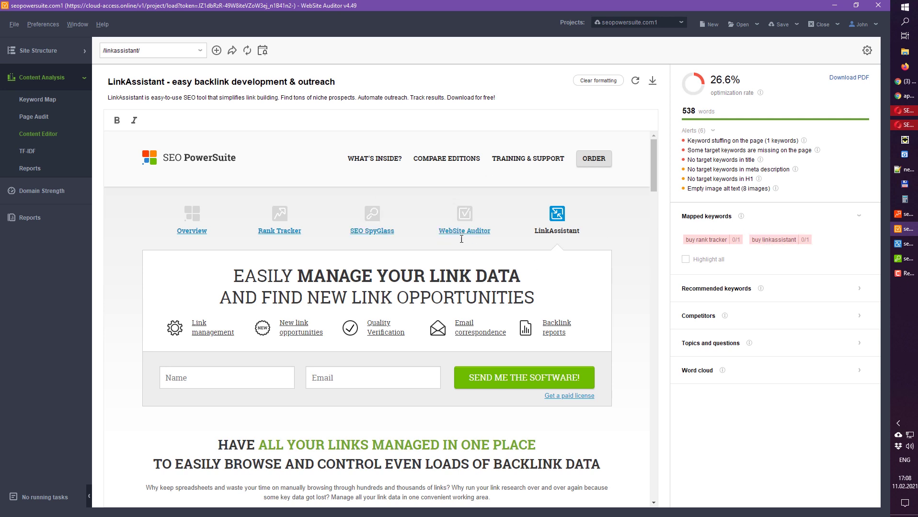
left_click(860, 289)
scroll(812, 259, "down", 1)
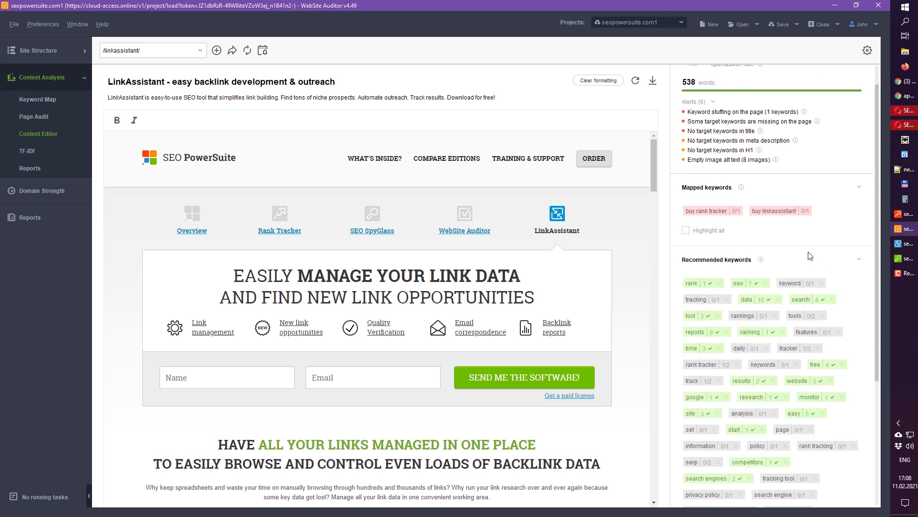
scroll(814, 282, "down", 3)
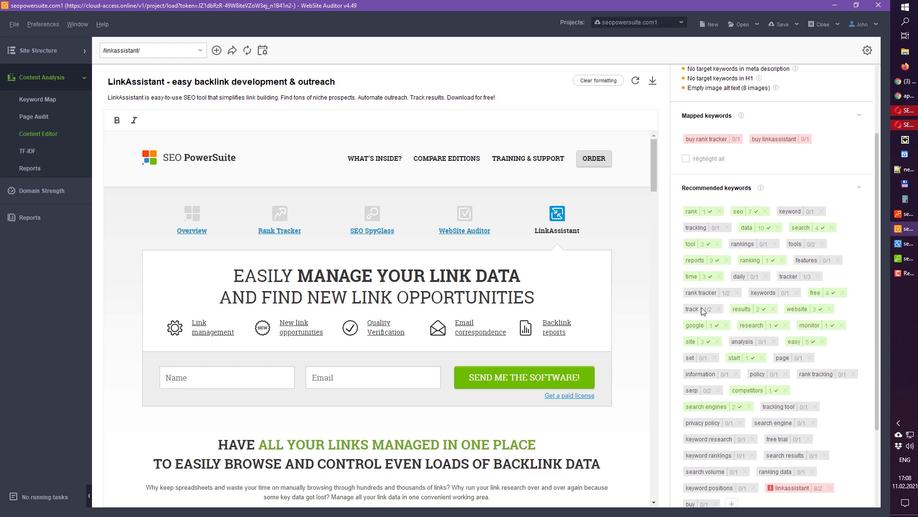
scroll(488, 256, "down", 3)
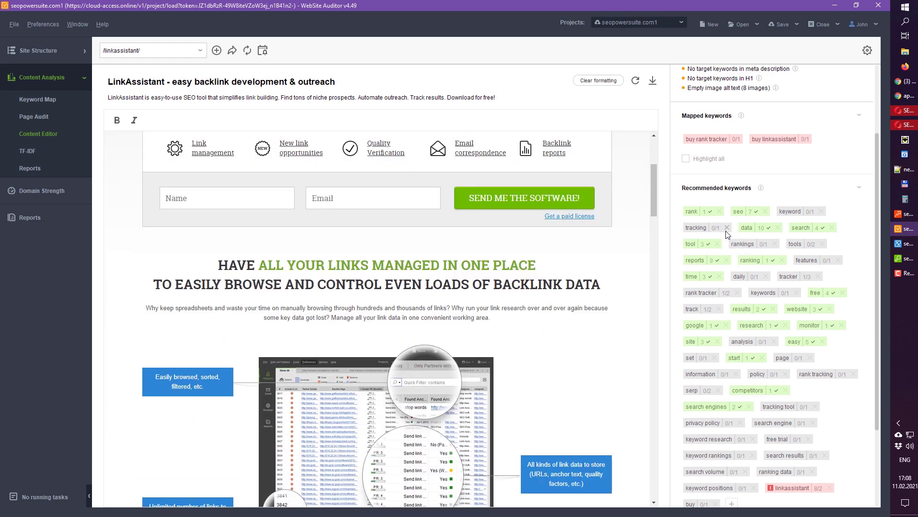
scroll(725, 234, "down", 3)
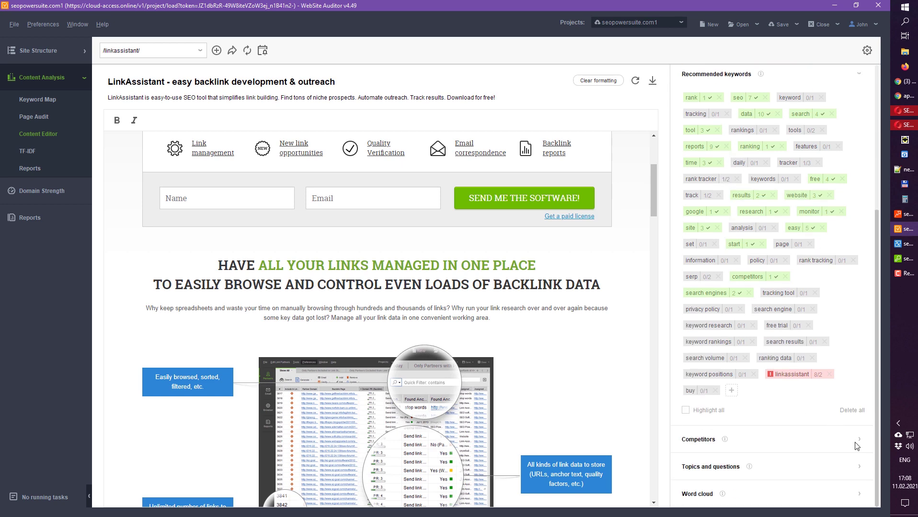
Step: Expand the Competitors section to examine the competing URLs and their traffic, and return to the optimization summary and mapped keywords
left_click(858, 441)
scroll(716, 352, "down", 3)
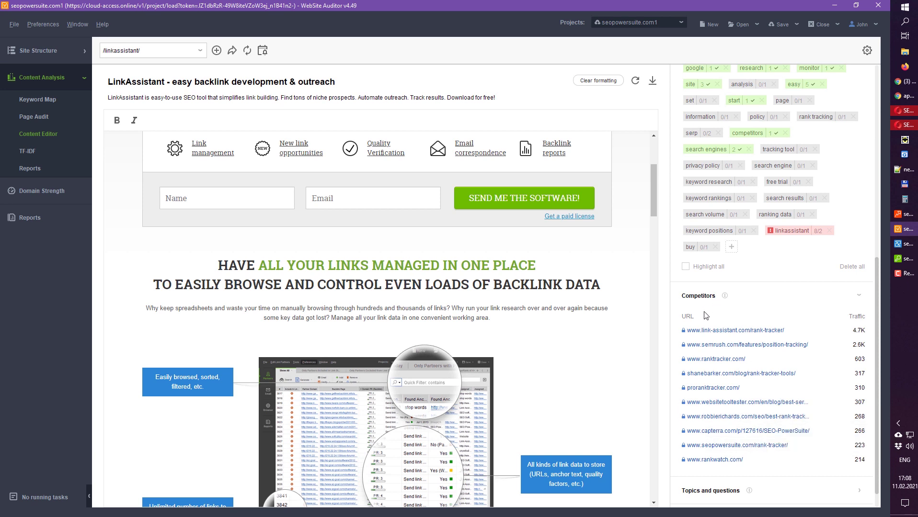
scroll(714, 292, "up", 3)
scroll(714, 292, "up", 4)
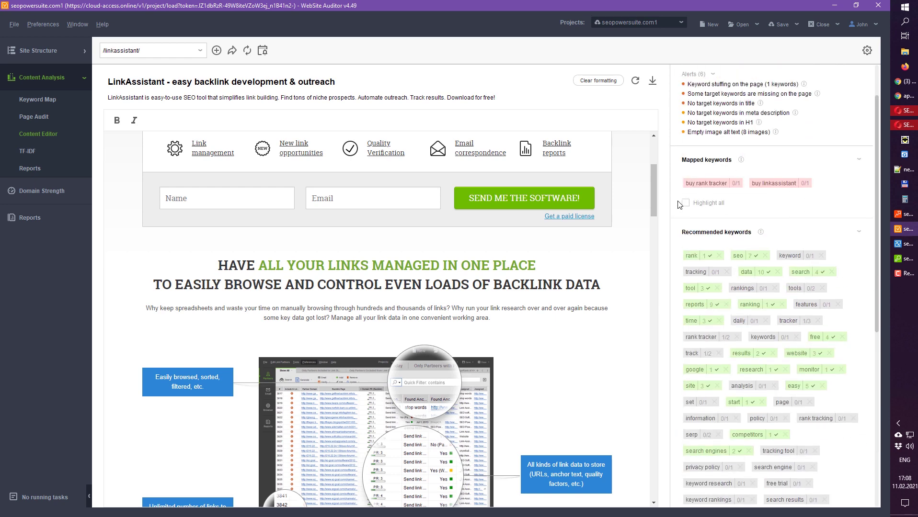
scroll(708, 211, "up", 1)
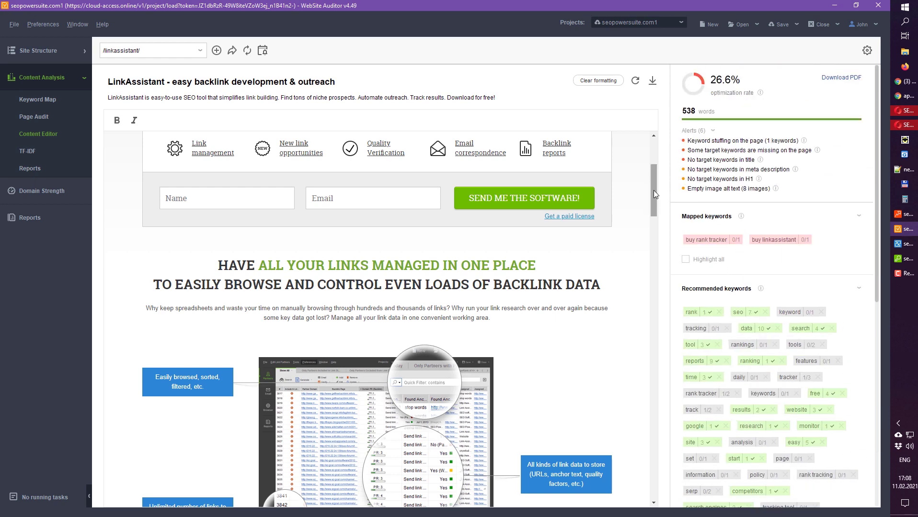
Step: Replace the "Have all your links managed in one place" heading and the paragraph beneath it with "BUY RANK TRACKER AND BUY LINKASSISTANT"
left_click_drag(653, 190, 657, 163)
scroll(529, 248, "down", 5)
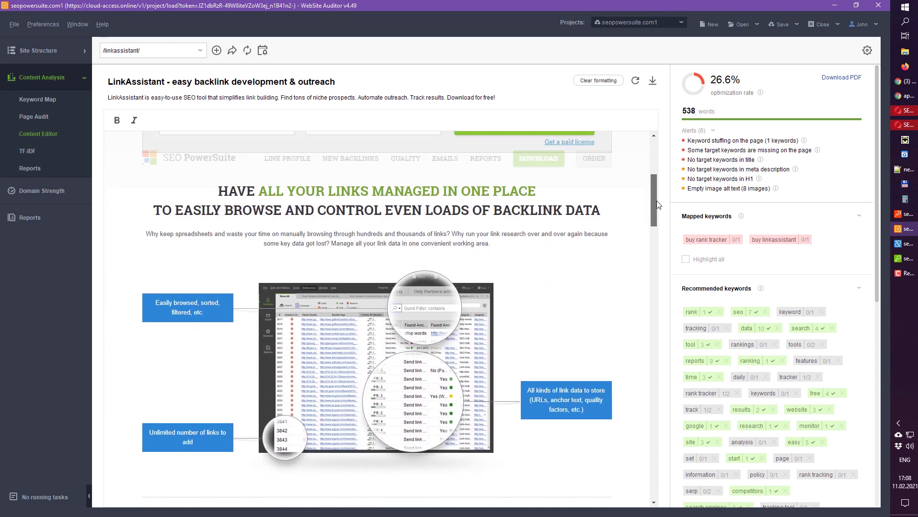
scroll(529, 248, "up", 1)
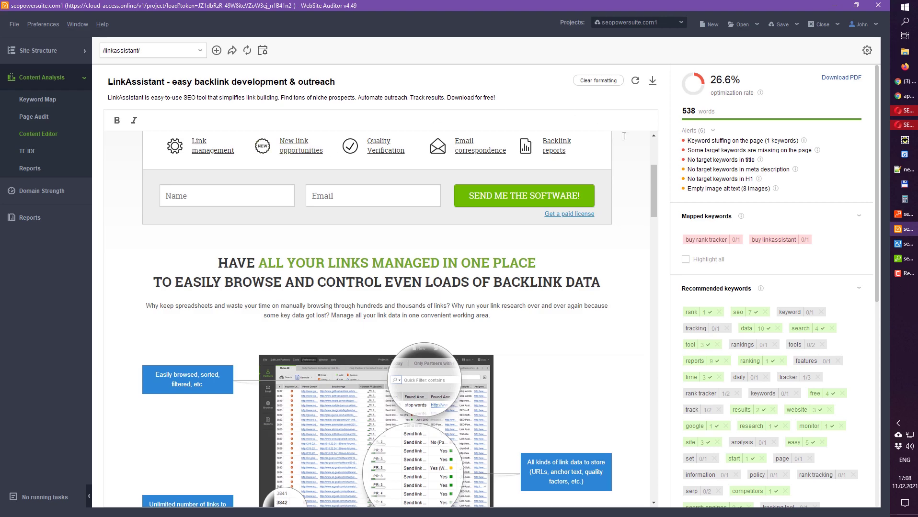
left_click_drag(654, 189, 583, 209)
scroll(514, 270, "up", 1)
left_click_drag(203, 273, 500, 332)
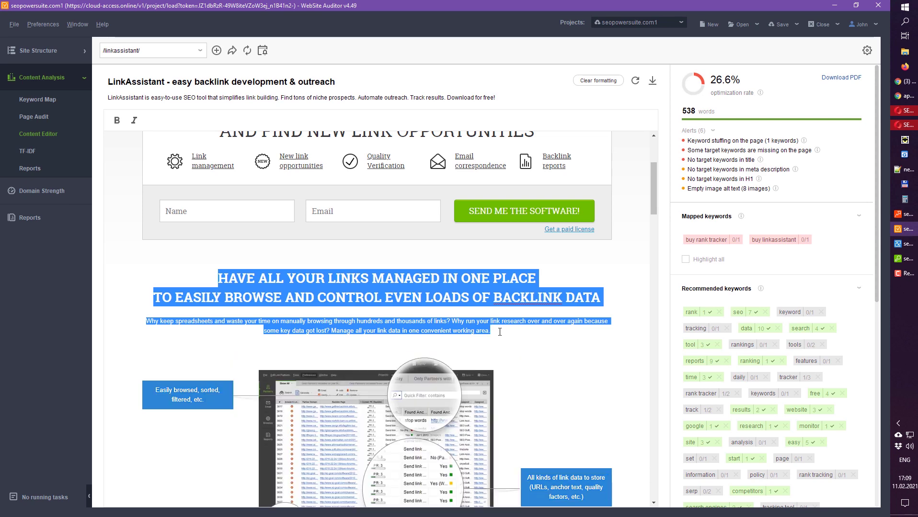
key("BackSpace")
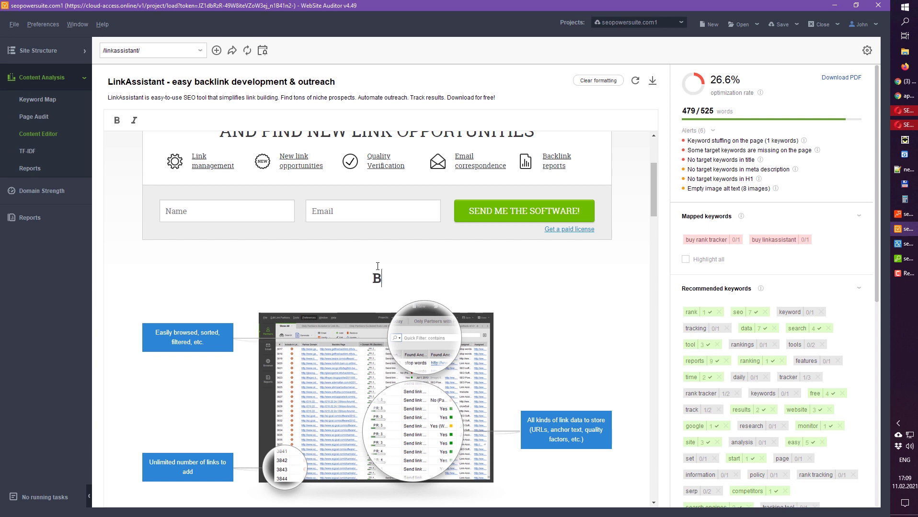
type("BUY RANK TRAC")
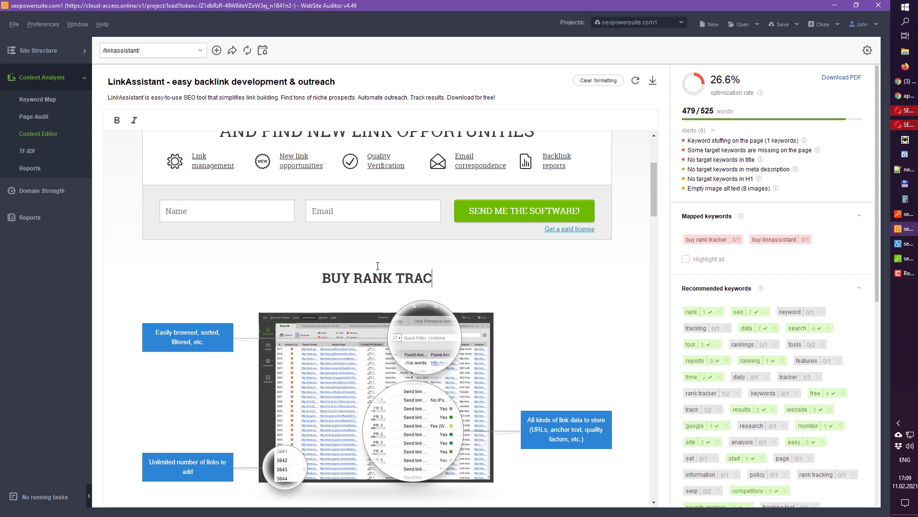
type("KER AND BUY")
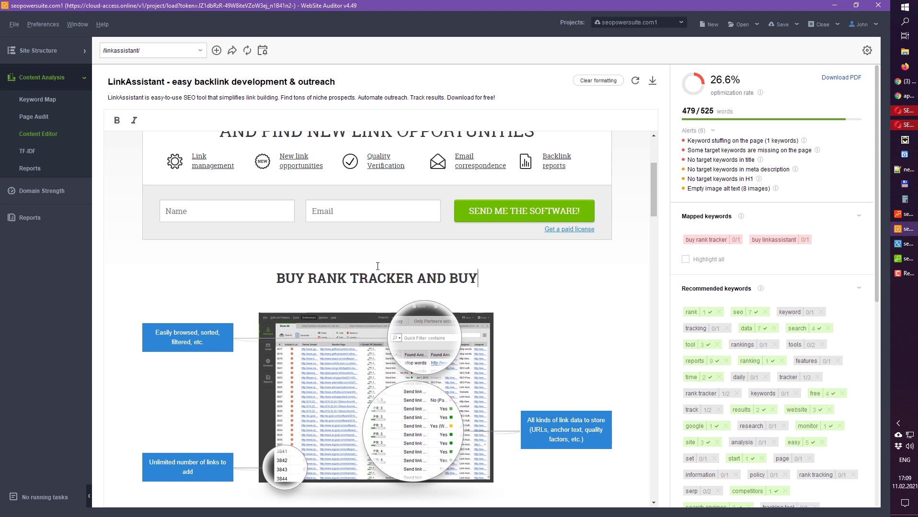
type(" LINKASSISTANT")
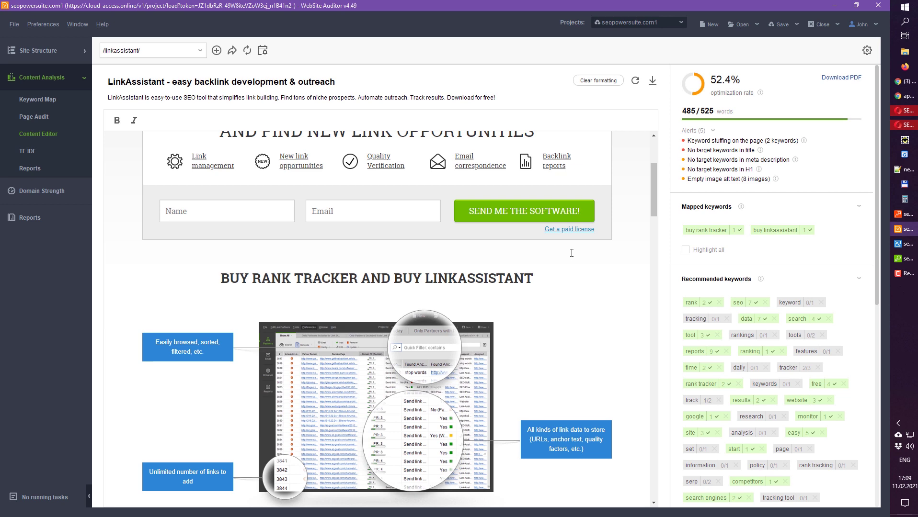
mouse_move(653, 192)
left_mouse_down()
mouse_move(651, 252)
mouse_move(651, 189)
mouse_move(662, 264)
mouse_move(654, 175)
left_mouse_up()
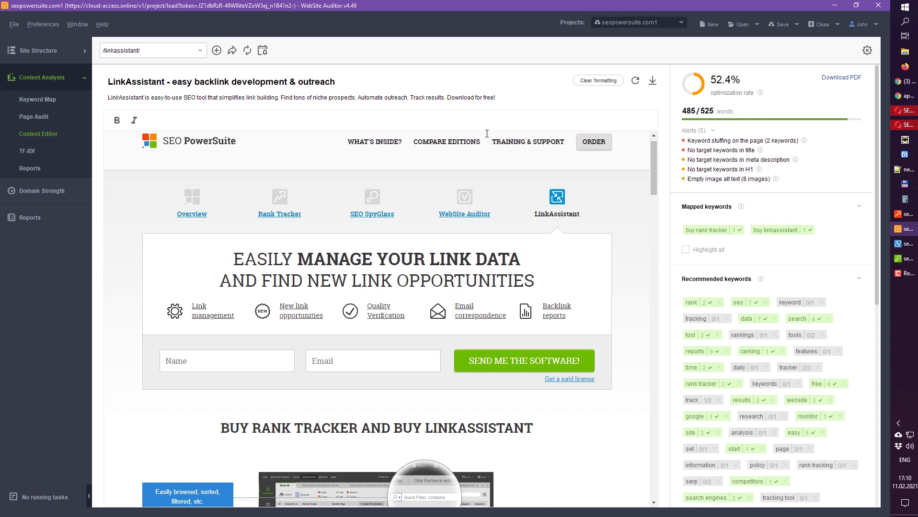
Step: Clear the formatting of the /linkassistant/ page content in the Content Editor
left_click(597, 82)
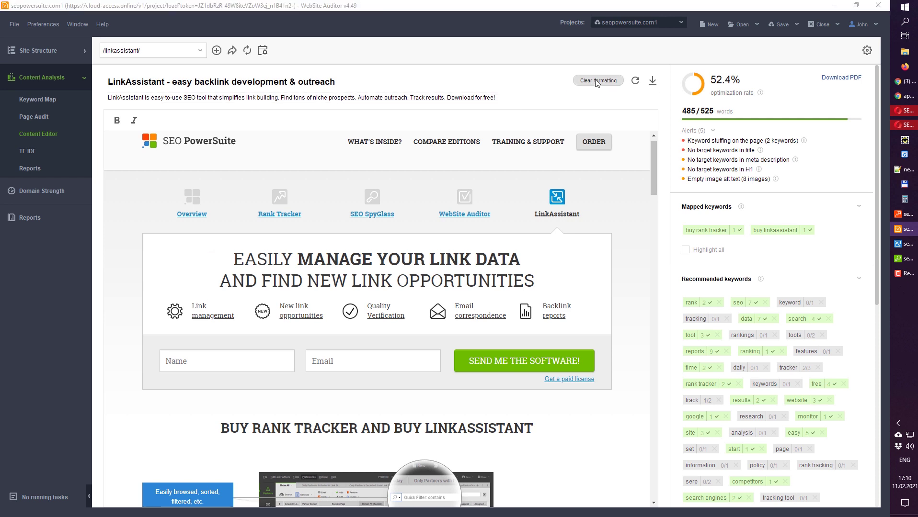
left_click(361, 302)
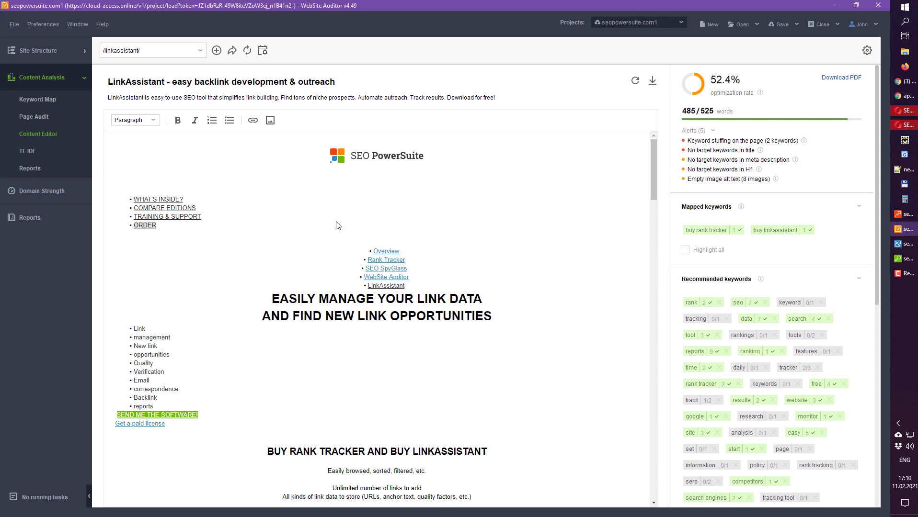
left_click_drag(654, 174, 654, 200)
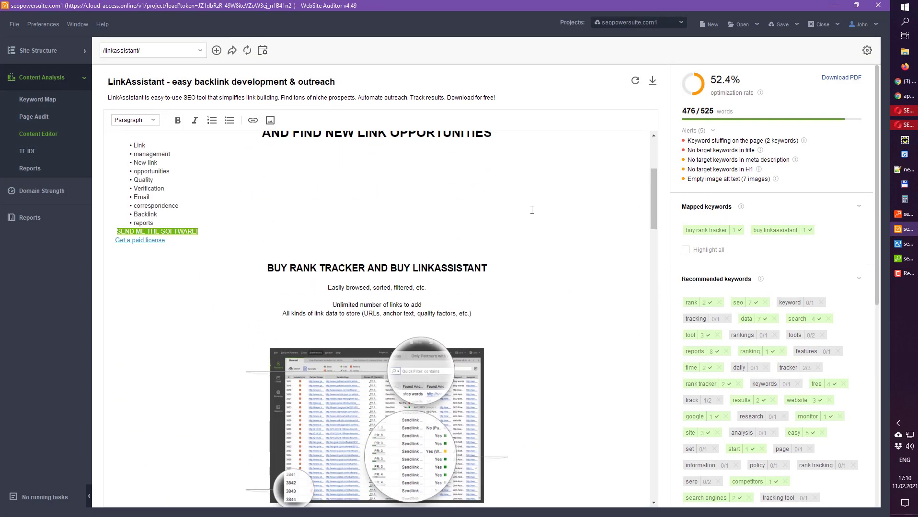
Step: Delete the "BUY RANK TRACKER AND BUY LINKASSISTANT" heading with the text lines beneath it, and select all the remaining content
scroll(532, 209, "down", 2)
left_click_drag(471, 246, 261, 188)
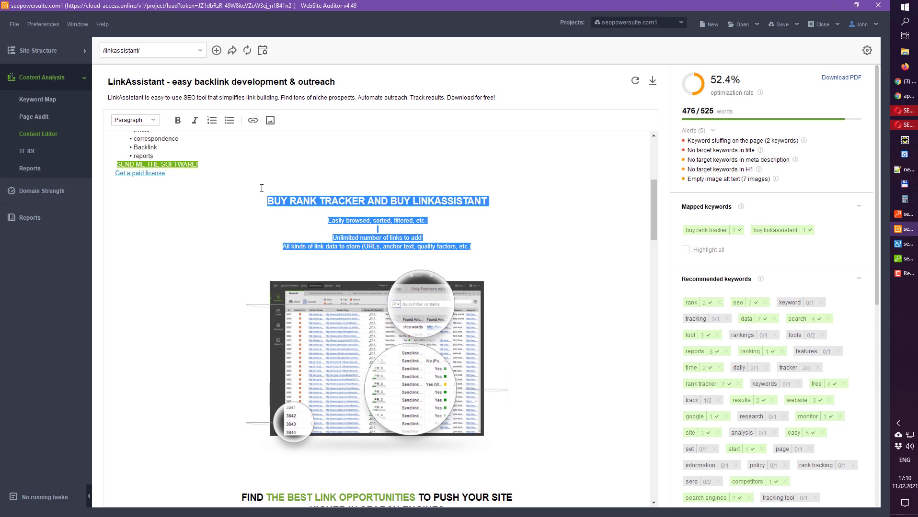
key("Delete")
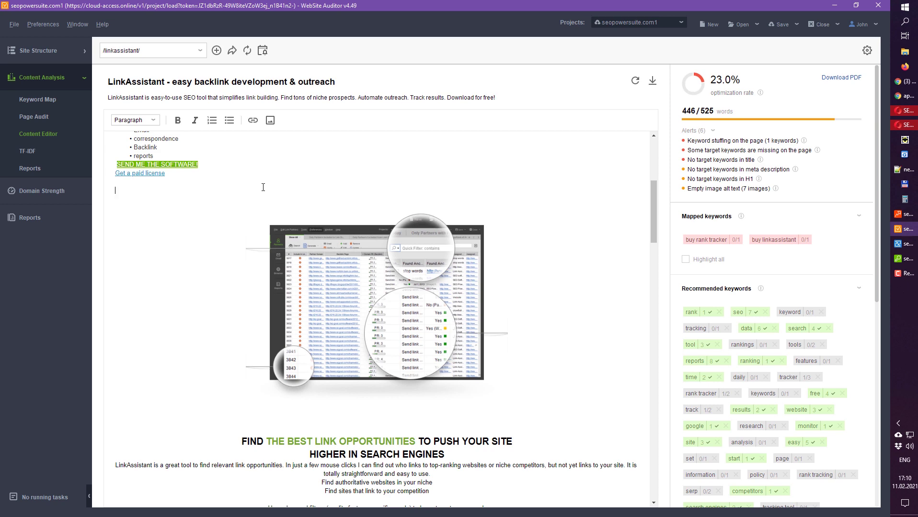
key("ctrl+a")
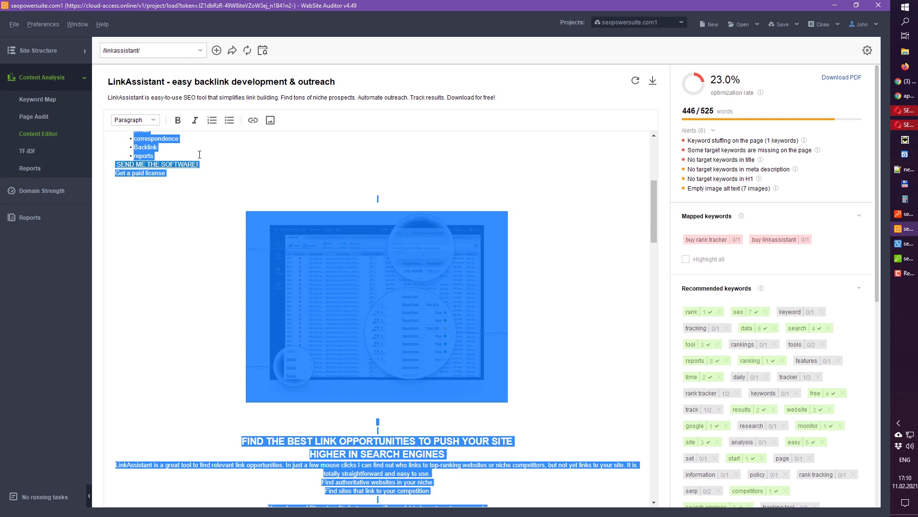
scroll(328, 267, "down", 3)
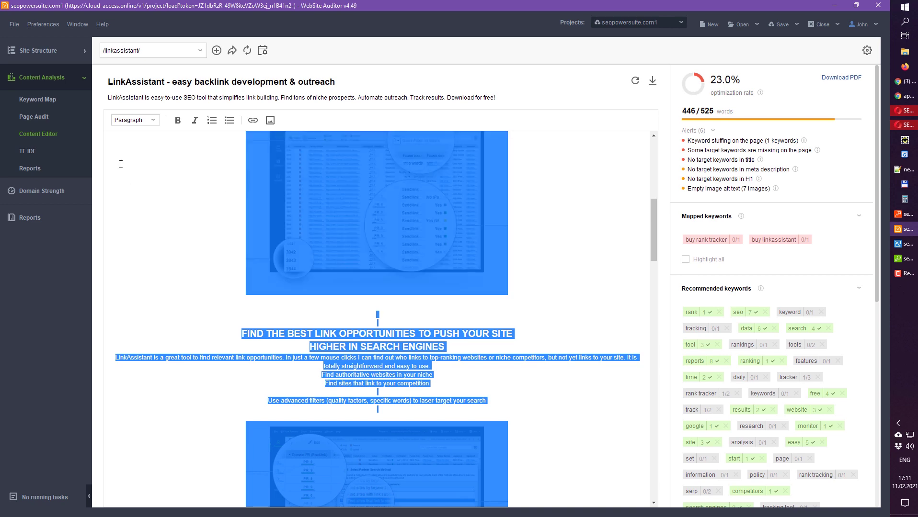
Step: Open the TF-IDF analysis of the /linkassistant/ page, enlarging the keyword table and widening its Keyword column
left_click(23, 156)
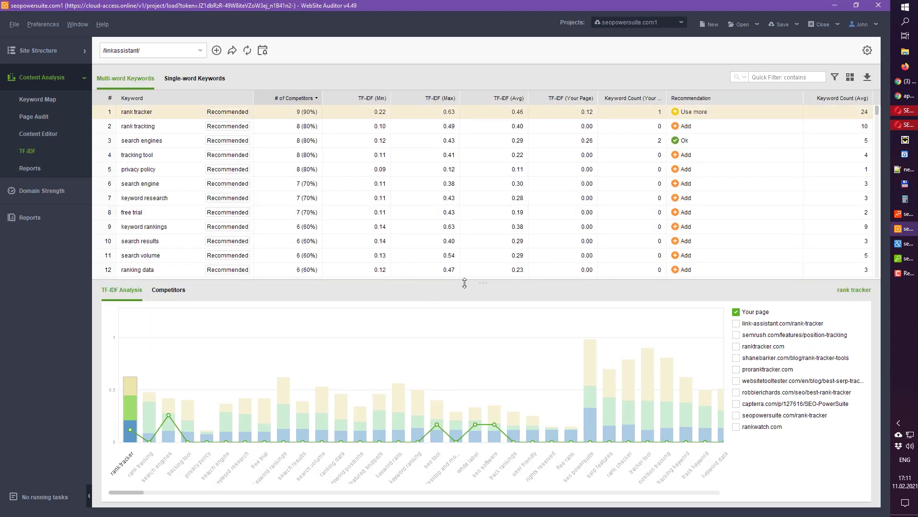
left_click_drag(465, 283, 478, 407)
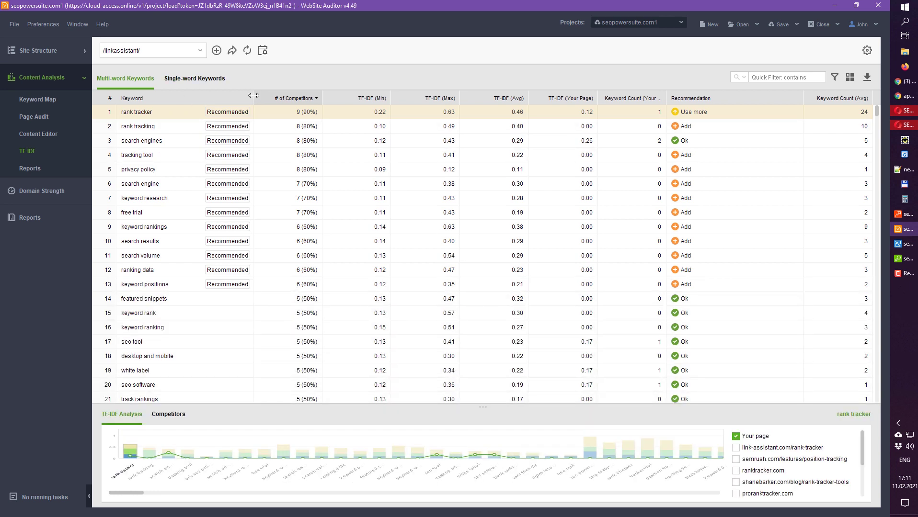
left_click_drag(253, 98, 283, 97)
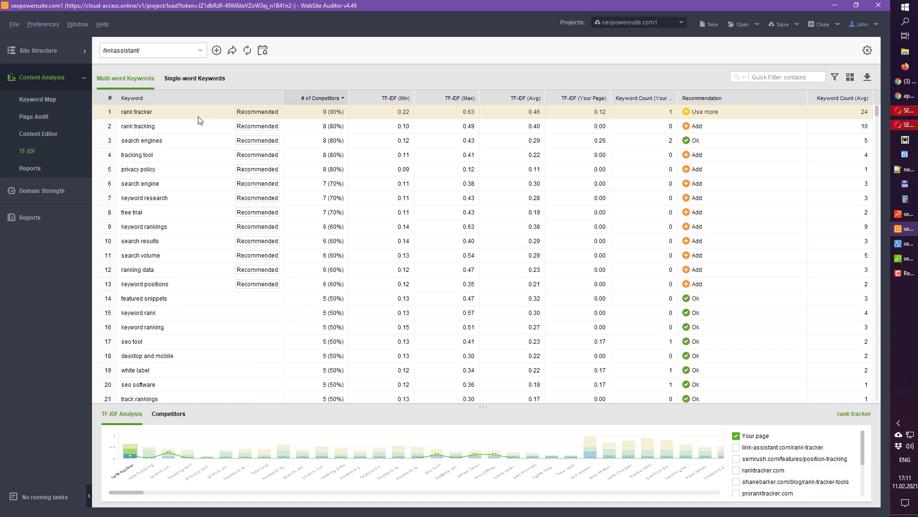
Step: Review the recommended keywords in the Content Editor and compare them with the TF-IDF keyword table
left_click(57, 136)
scroll(708, 292, "down", 3)
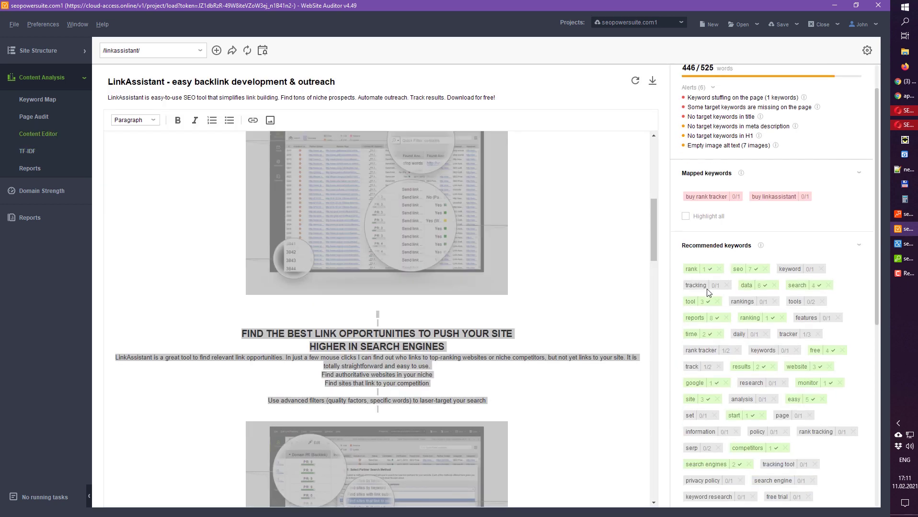
scroll(708, 292, "down", 3)
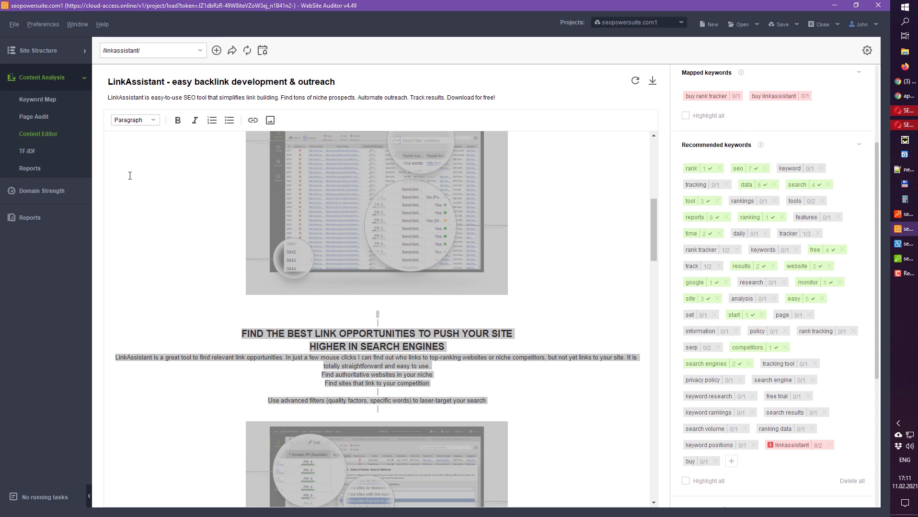
left_click(28, 151)
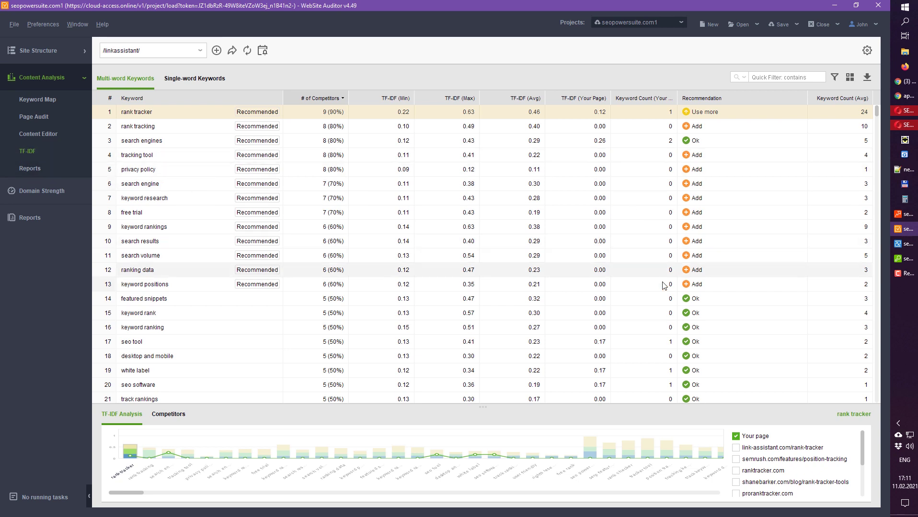
mouse_move(877, 115)
left_mouse_down()
mouse_move(878, 402)
mouse_move(873, 109)
left_mouse_up()
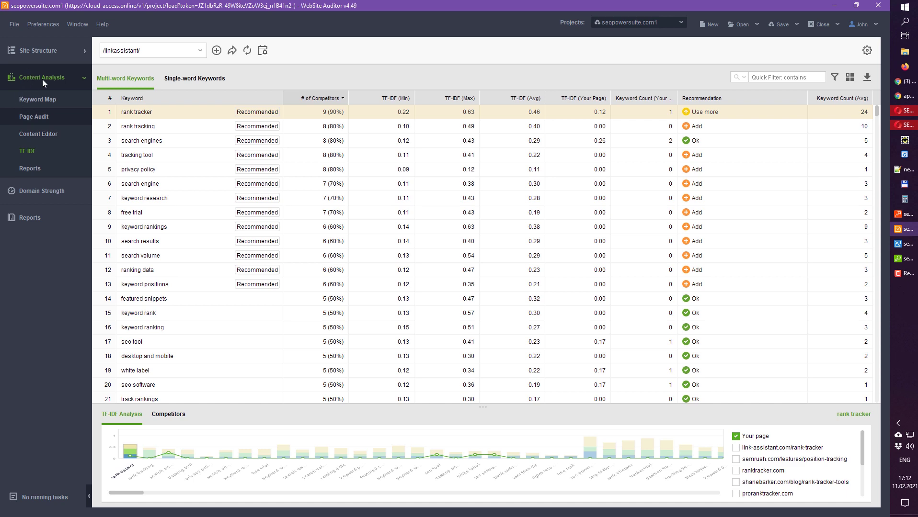
Step: Return to the Pages list in Site Structure and switch to Rank Tracker
left_click(41, 50)
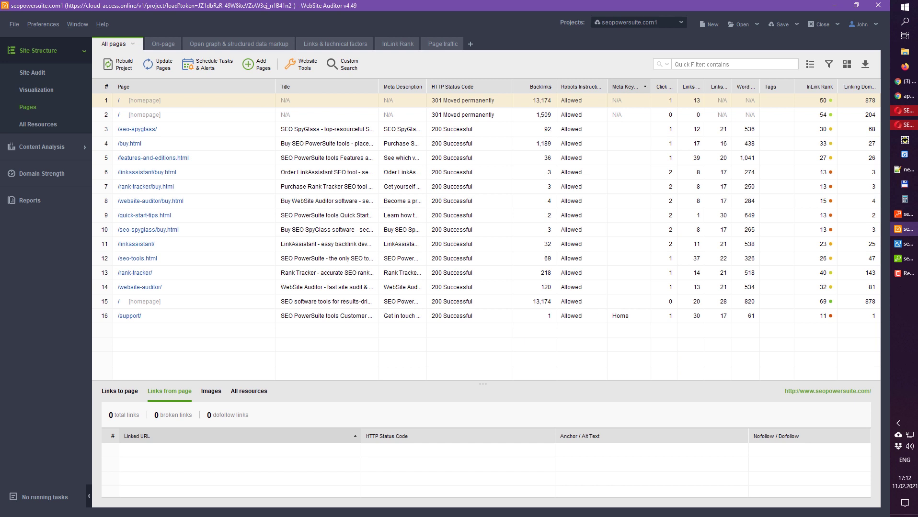
key("alt+Tab")
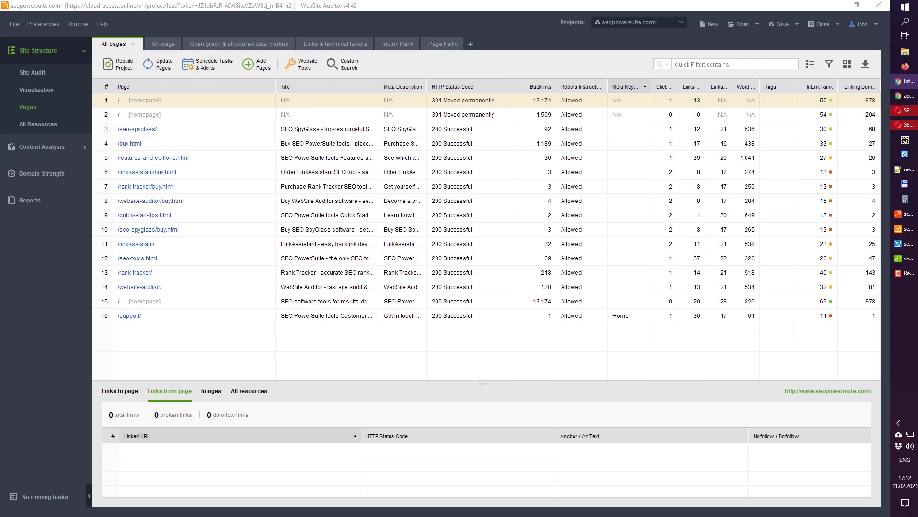
left_click(903, 218)
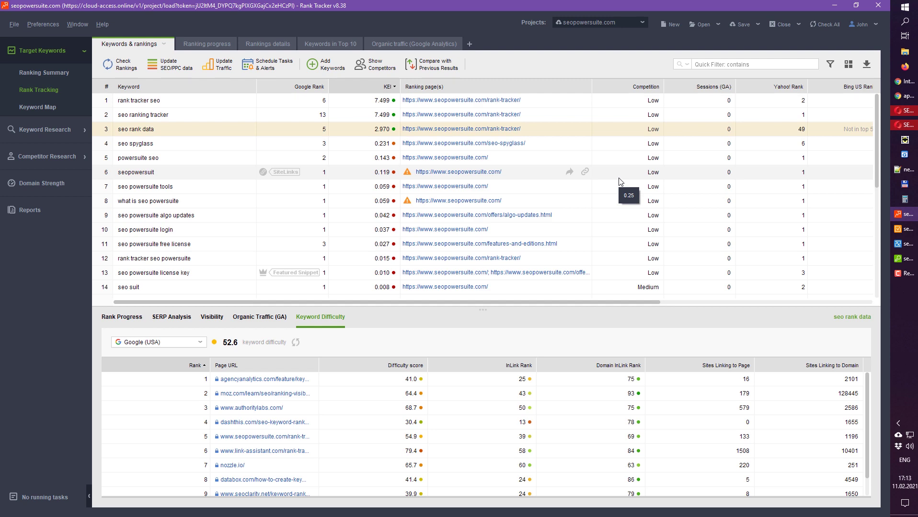
Step: Create a new rankings monitoring project for seopowersuite.com without expert options
left_click(672, 24)
left_click_drag(564, 142, 599, 129)
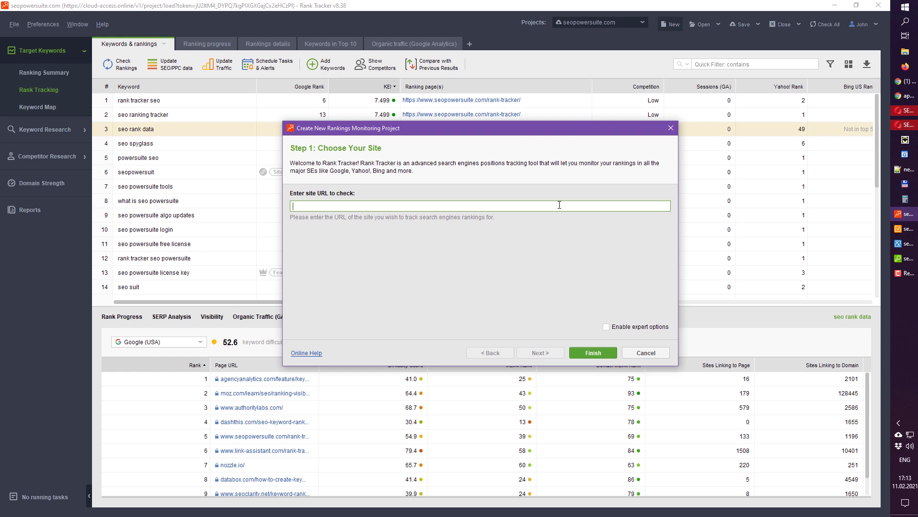
type("eopowersuite.com")
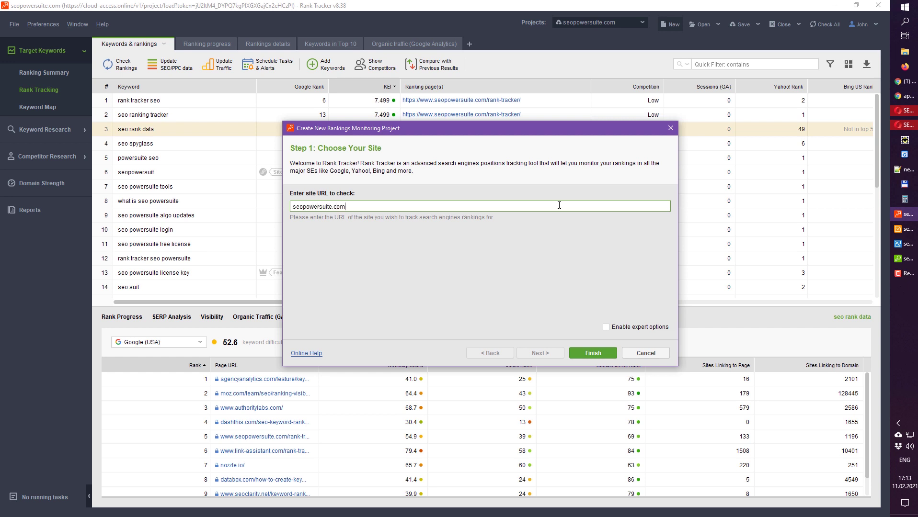
left_click(591, 350)
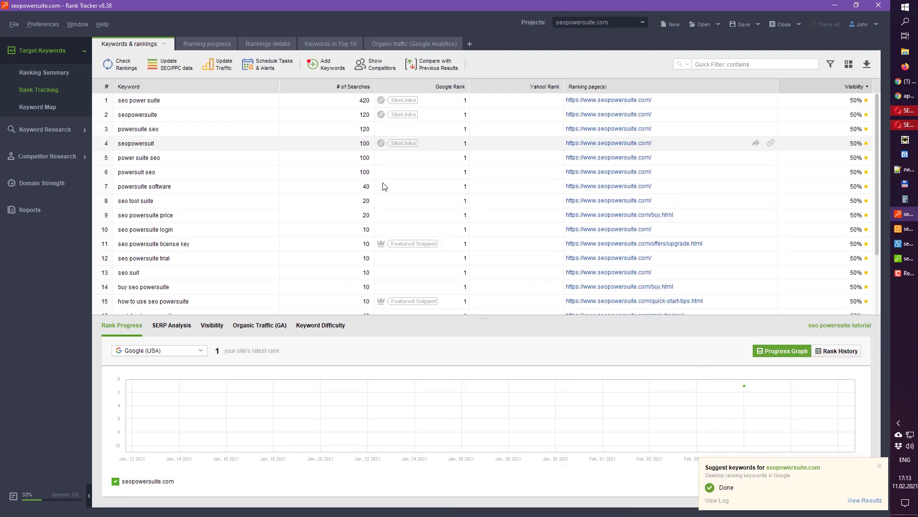
Step: Enlarge the keyword table to review the project's ranking keywords, and move the Google Rank column ahead of # of Searches
left_click_drag(484, 319, 484, 381)
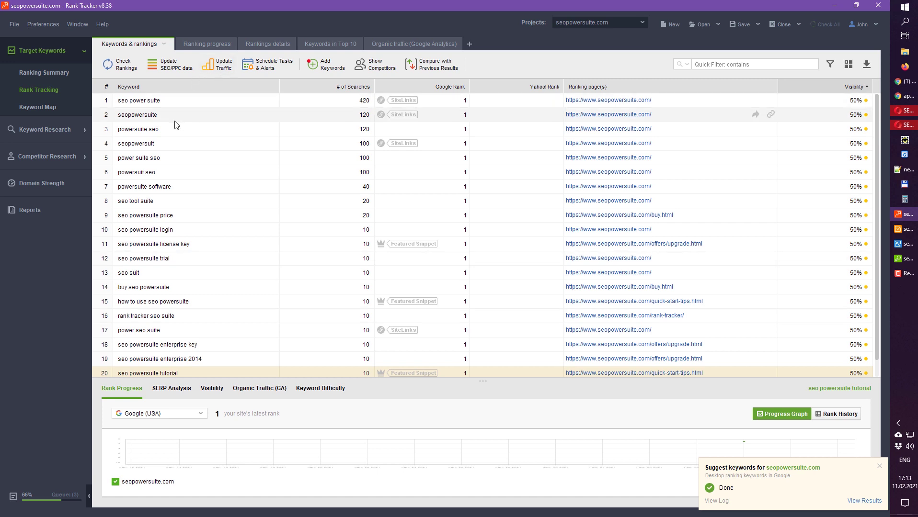
scroll(205, 255, "down", 1)
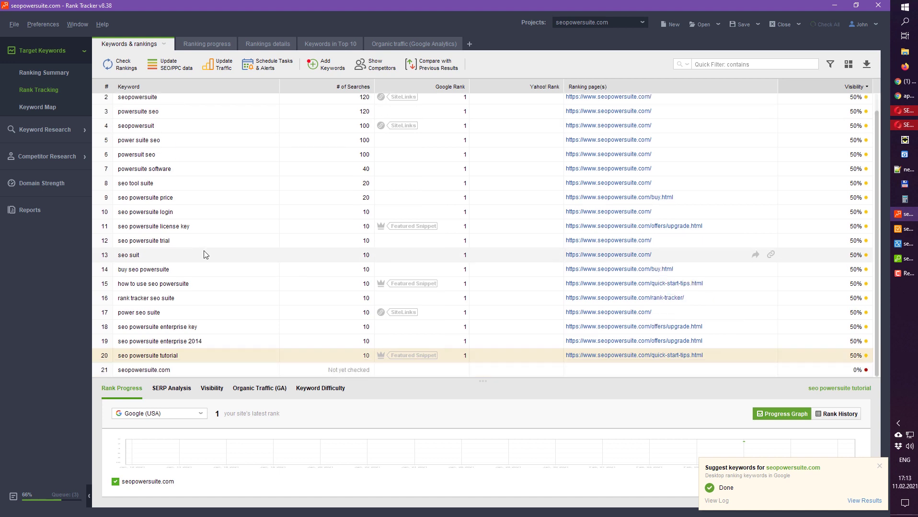
scroll(205, 254, "up", 1)
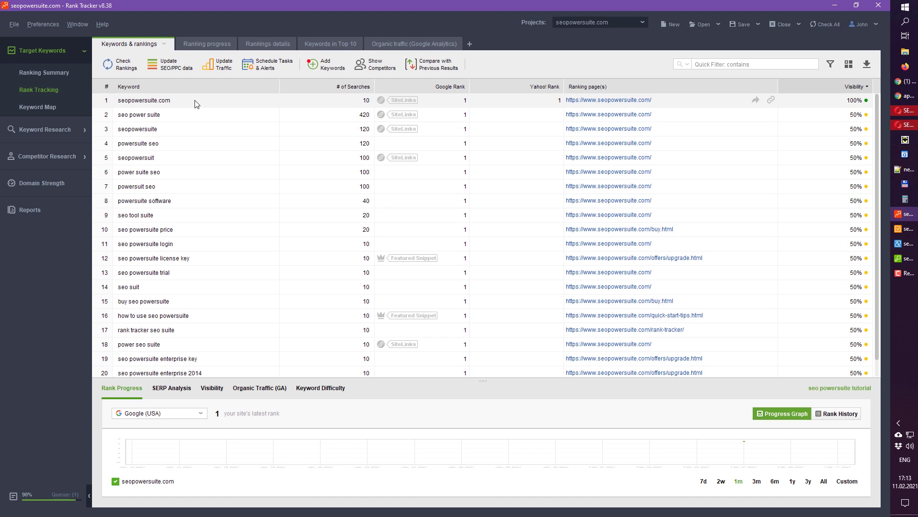
scroll(221, 217, "down", 1)
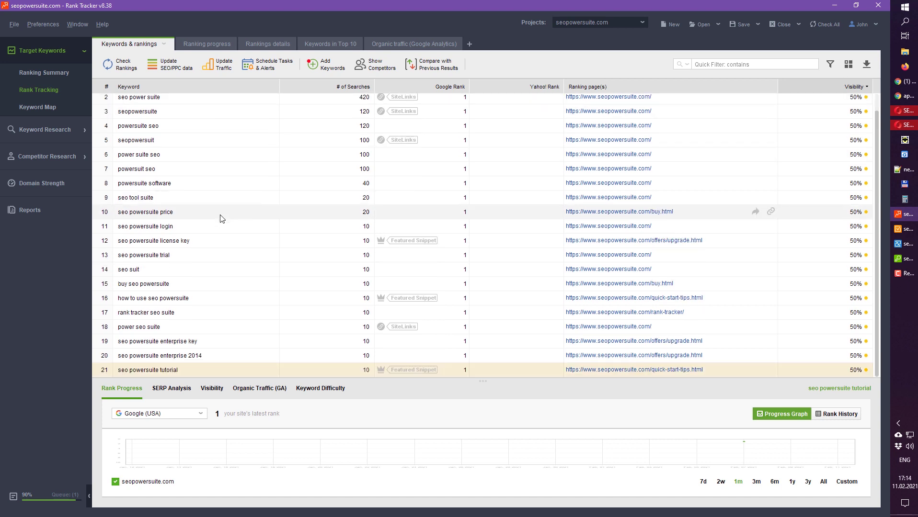
scroll(221, 215, "up", 1)
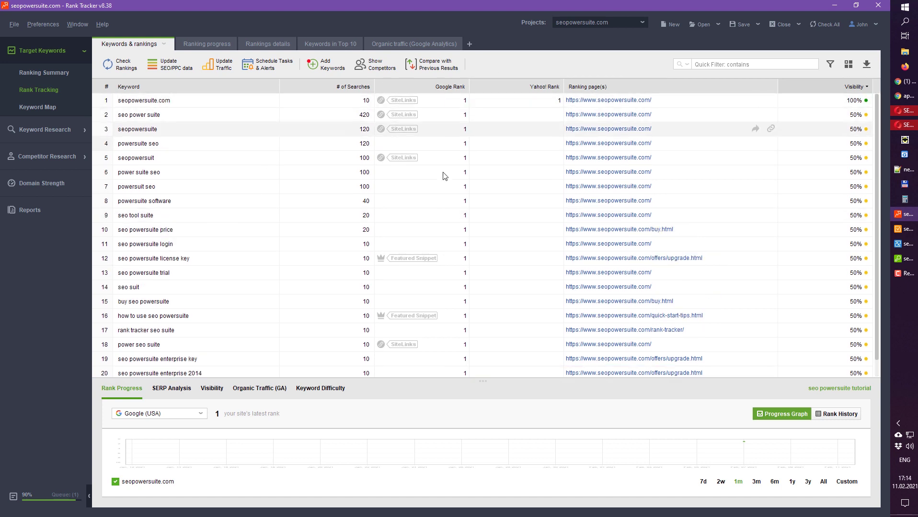
left_click_drag(451, 90, 352, 95)
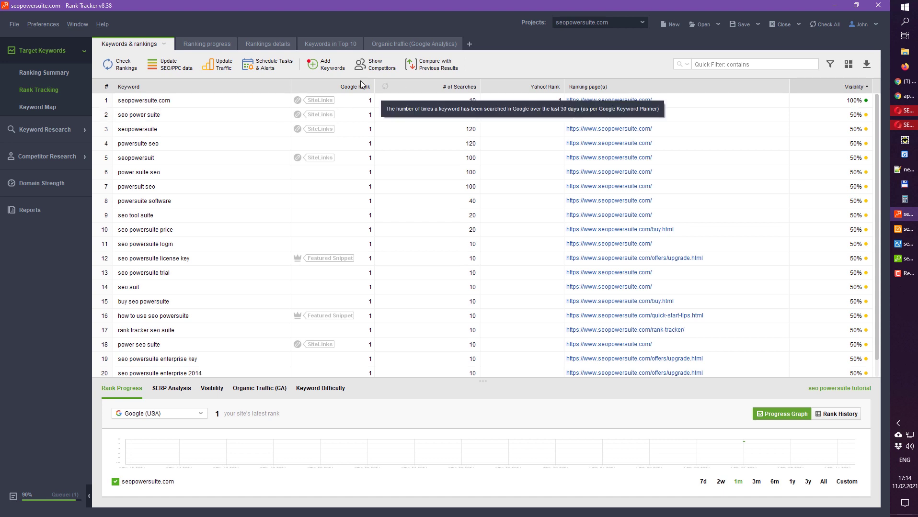
Step: Browse the preferred search engines in the project preferences and try adding Google.al under Albania, closing the dialog without saving
left_click(48, 24)
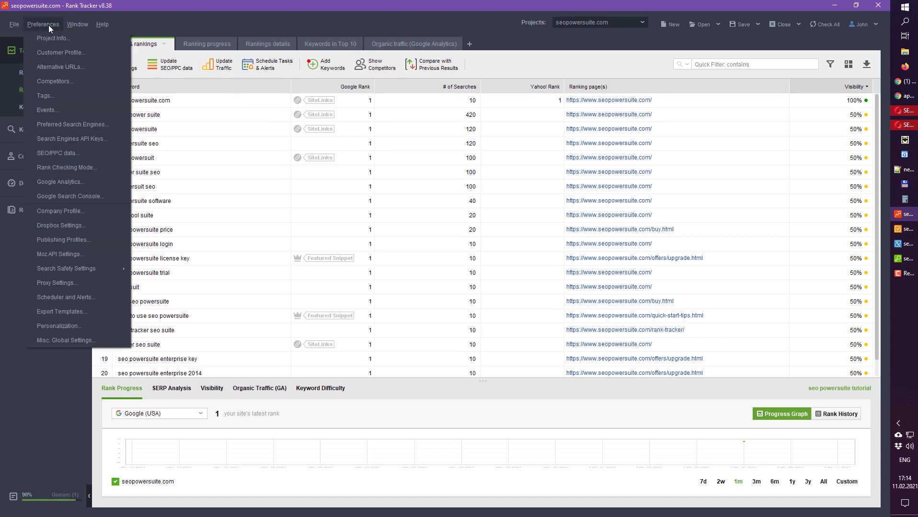
left_click(82, 123)
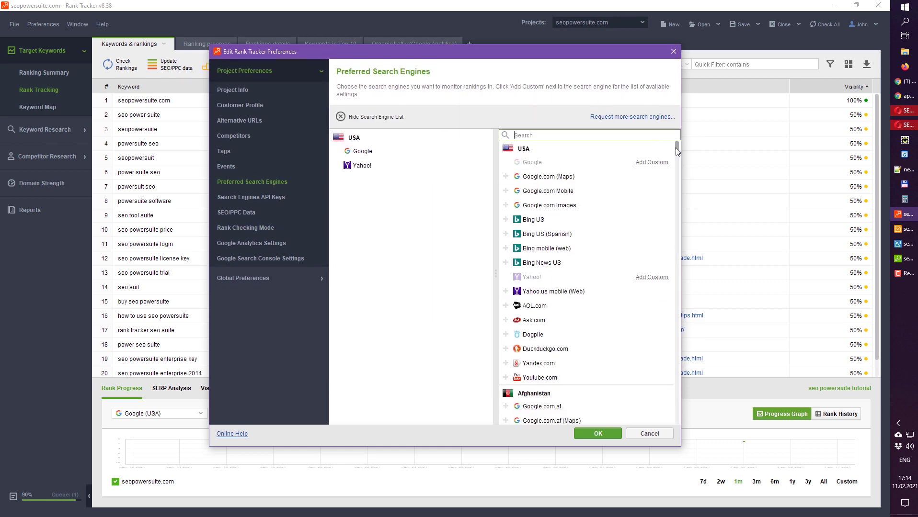
mouse_move(676, 150)
left_mouse_down()
mouse_move(679, 311)
mouse_move(676, 146)
left_mouse_up()
scroll(547, 247, "down", 3)
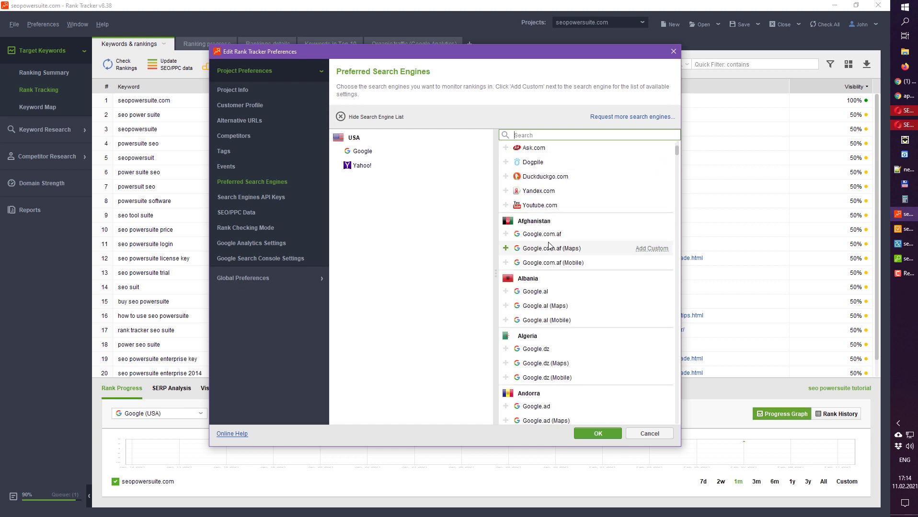
scroll(532, 240, "down", 1)
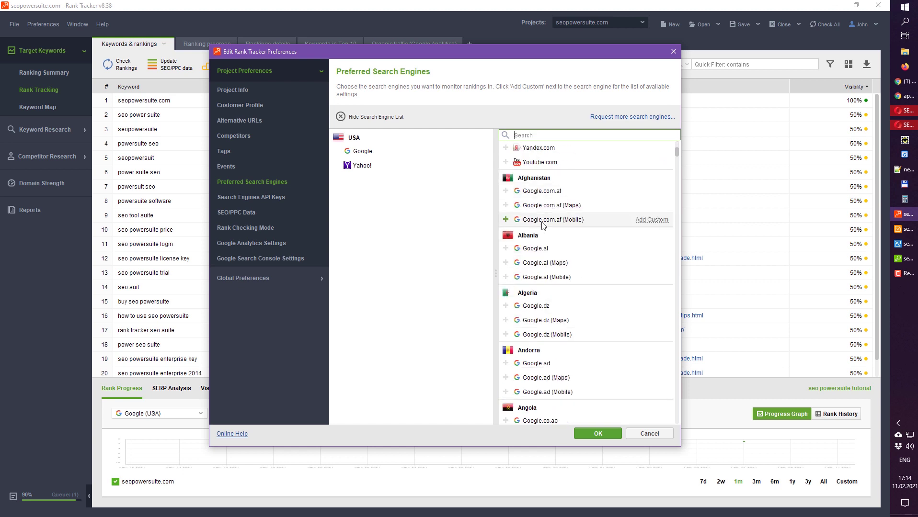
left_click(506, 248)
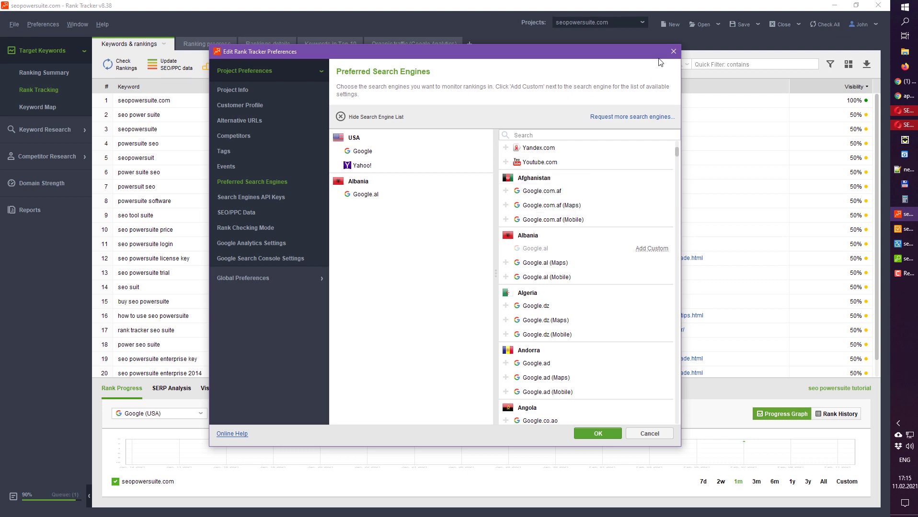
left_click(673, 51)
Step: In the cloud project seopowersuite.com, move the KEI column ahead of Google Rank and show the keyword difficulty for "rank tracker seo"
left_click(603, 24)
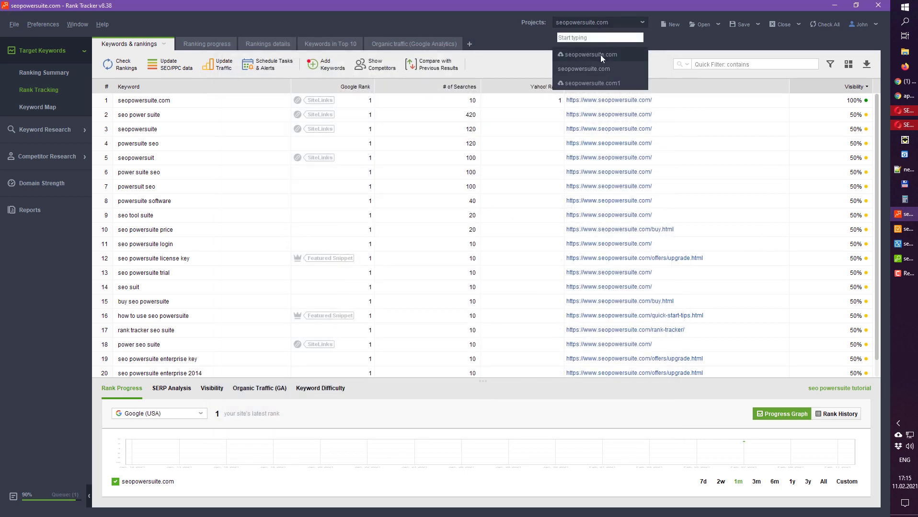
left_click(601, 55)
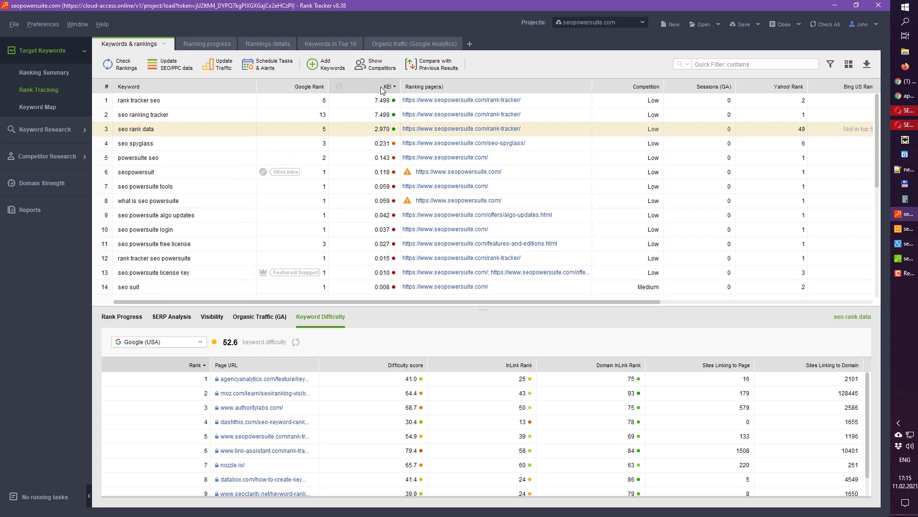
left_click_drag(382, 90, 310, 90)
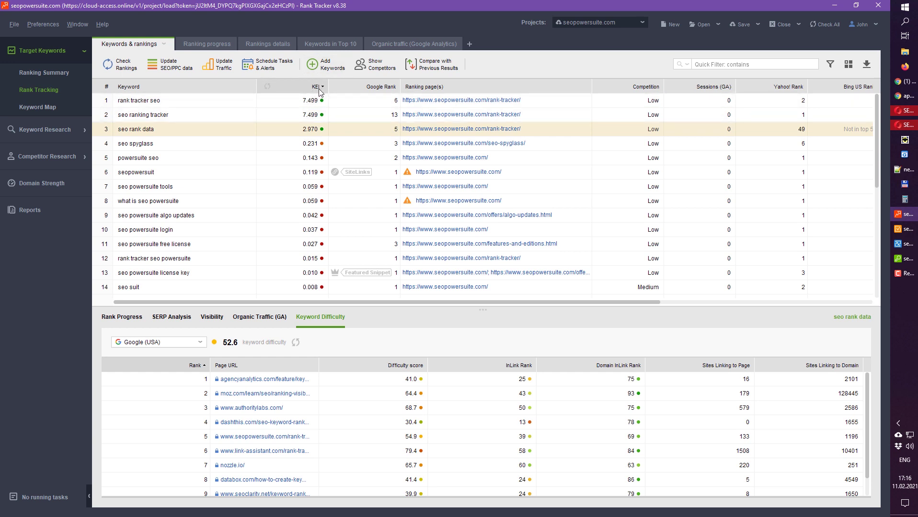
left_click(292, 102)
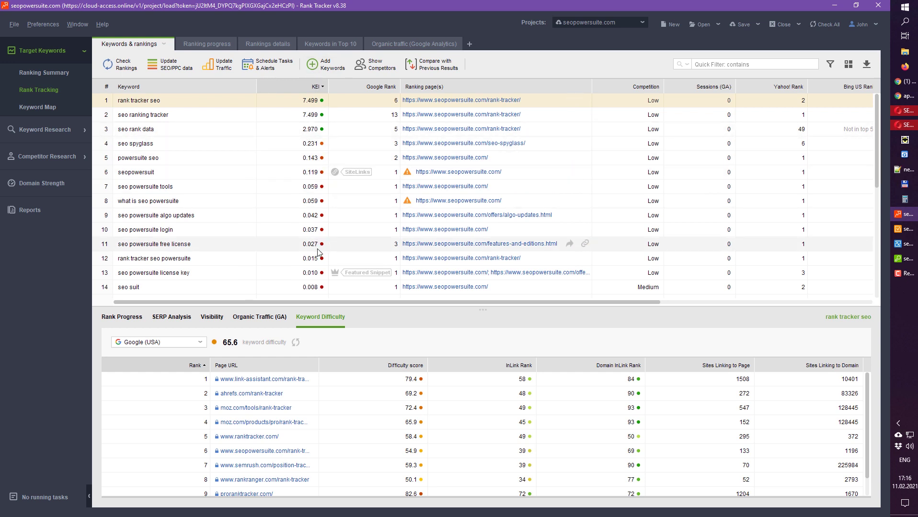
Step: Adjust the split between the keyword table and its keyword difficulty details, giving the keyword table more height
scroll(319, 247, "down", 1)
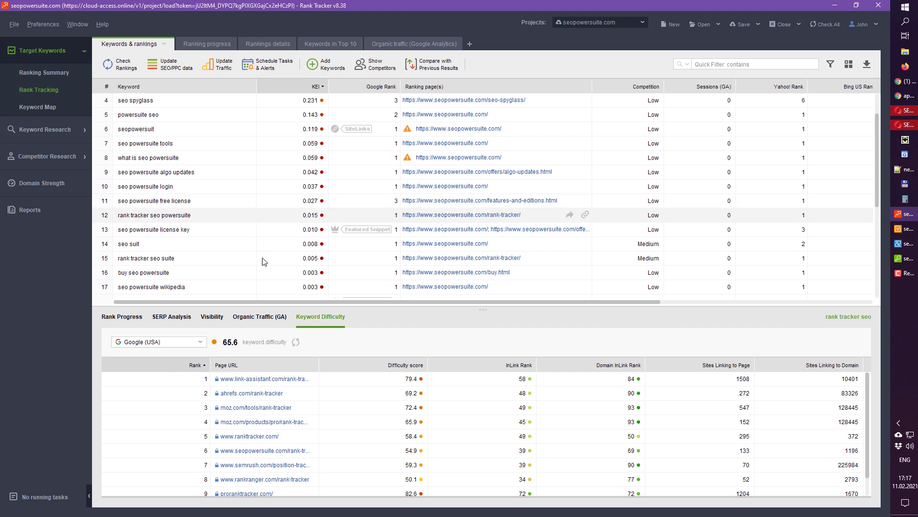
left_click_drag(494, 310, 479, 269)
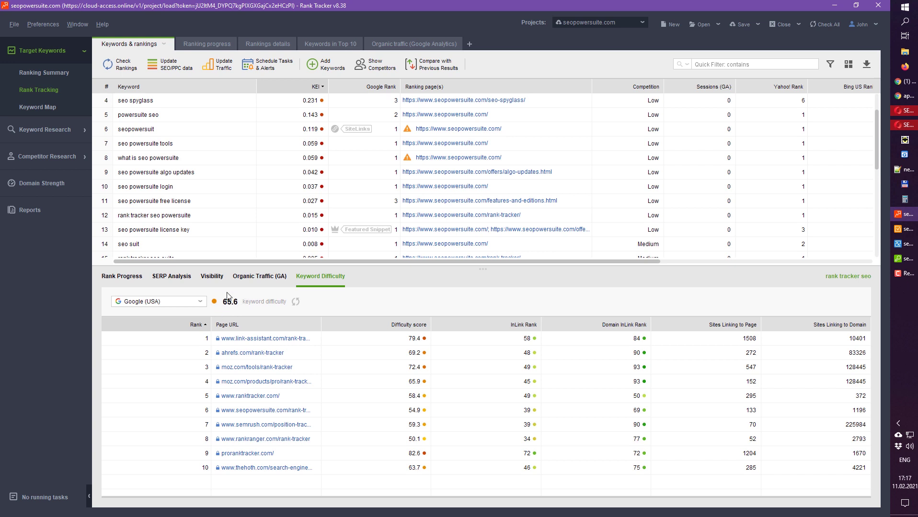
mouse_move(226, 305)
left_click_drag(498, 280, 498, 325)
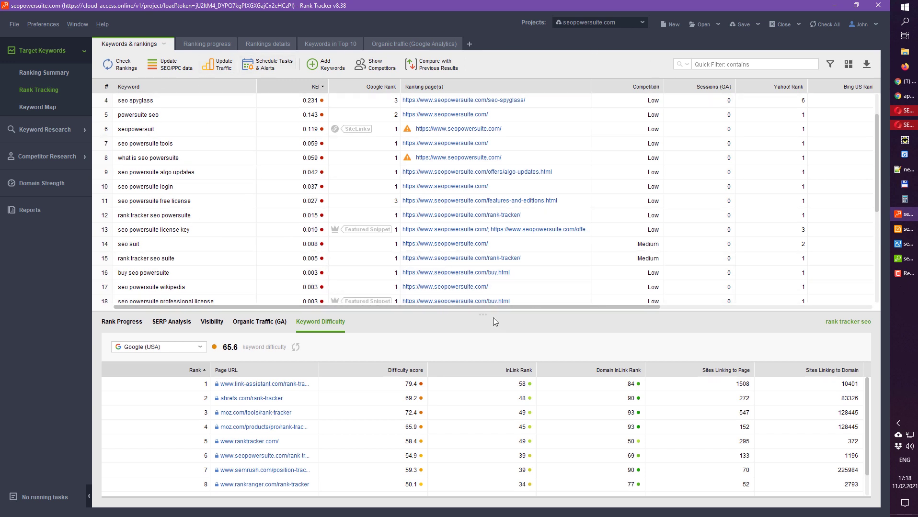
left_click_drag(492, 315, 491, 338)
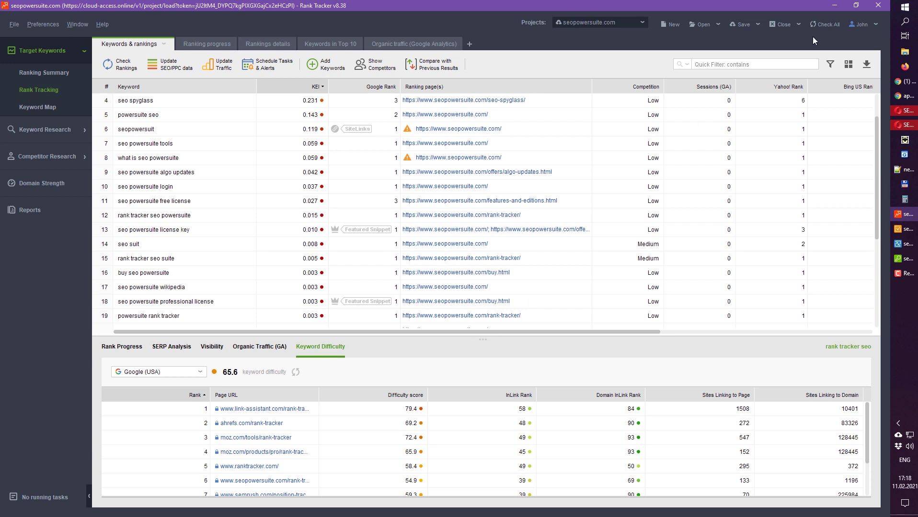
Step: Add the Yahoo! Difference and Yahoo! SERP Features columns to the Keywords & rankings table
left_click(848, 64)
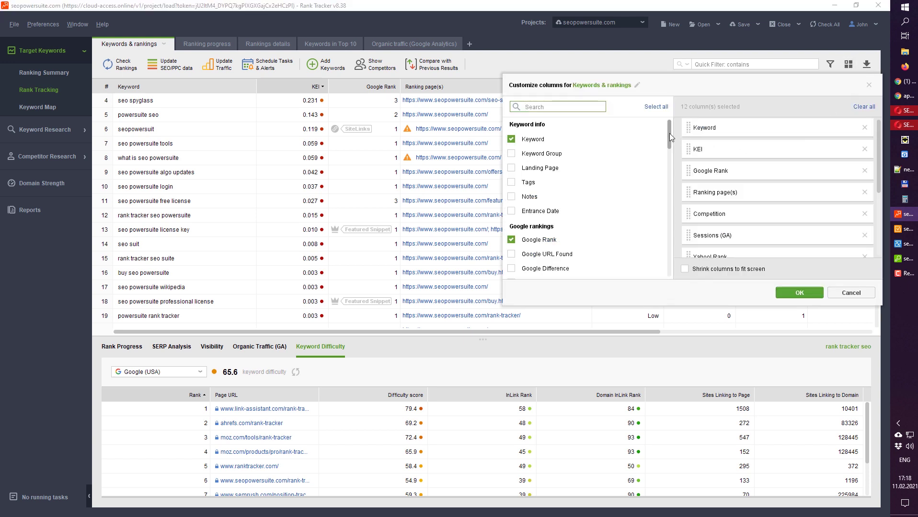
left_click_drag(669, 134, 670, 188)
left_click(511, 171)
left_click(511, 185)
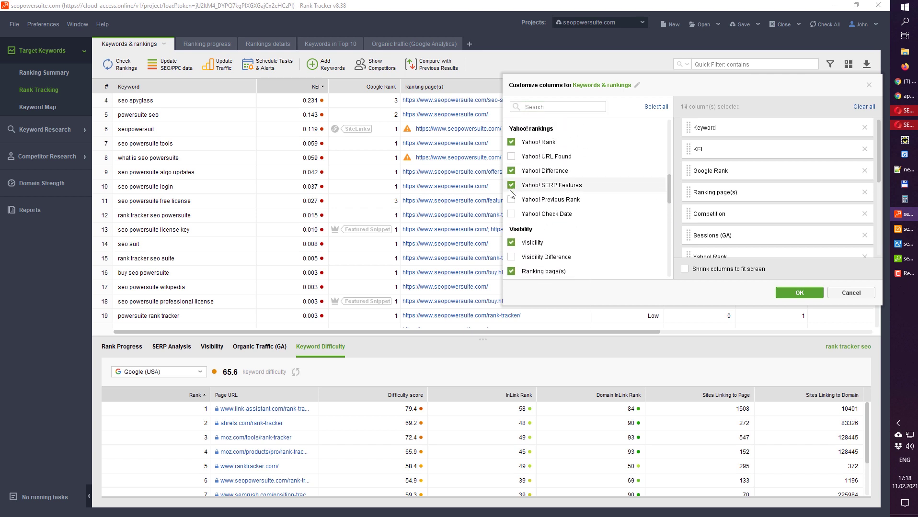
left_click(793, 296)
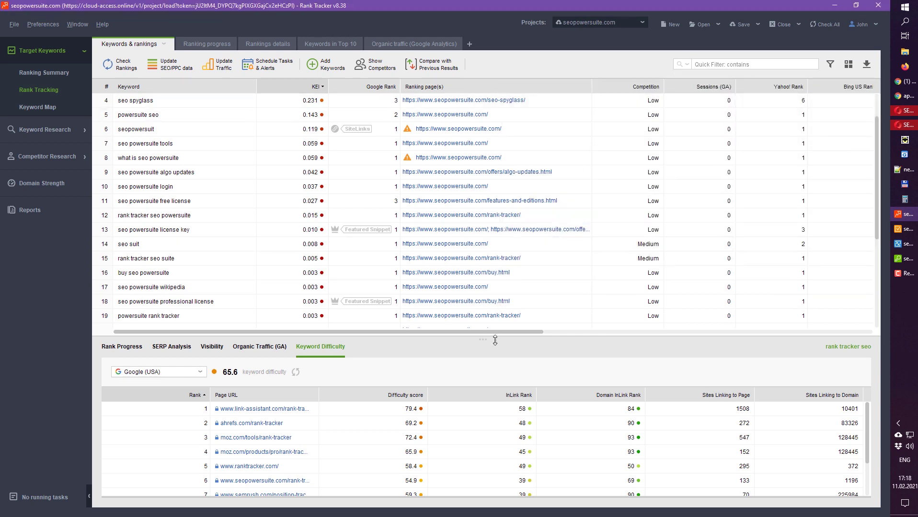
Step: Open the CSV export of the Keywords & rankings table and close it without saving
left_click_drag(495, 332, 463, 312)
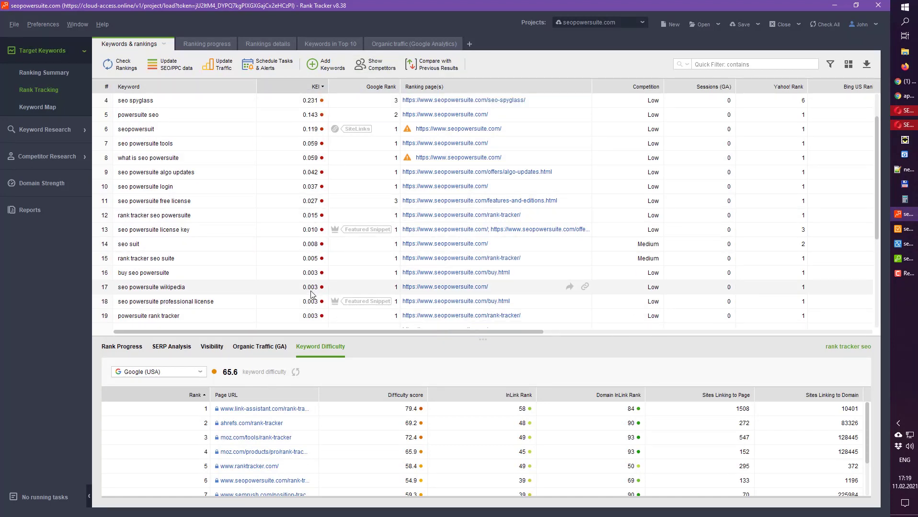
left_click(865, 64)
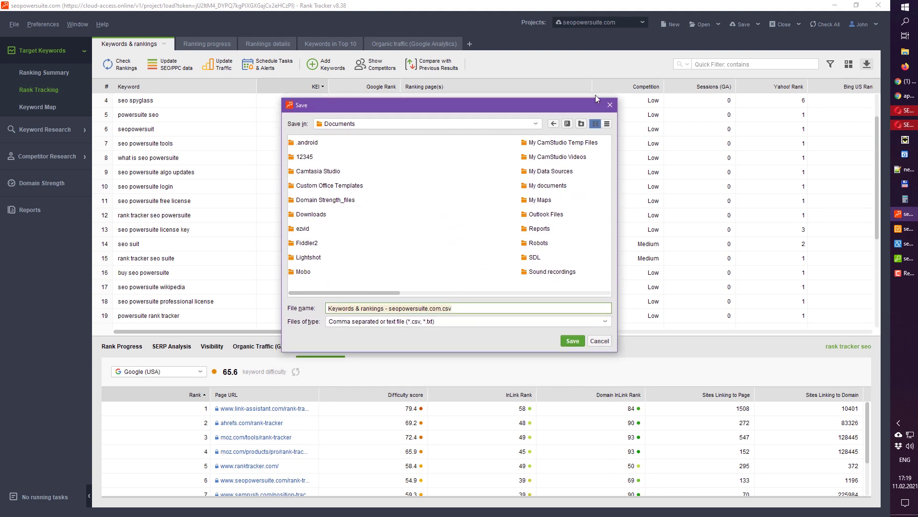
left_click(606, 105)
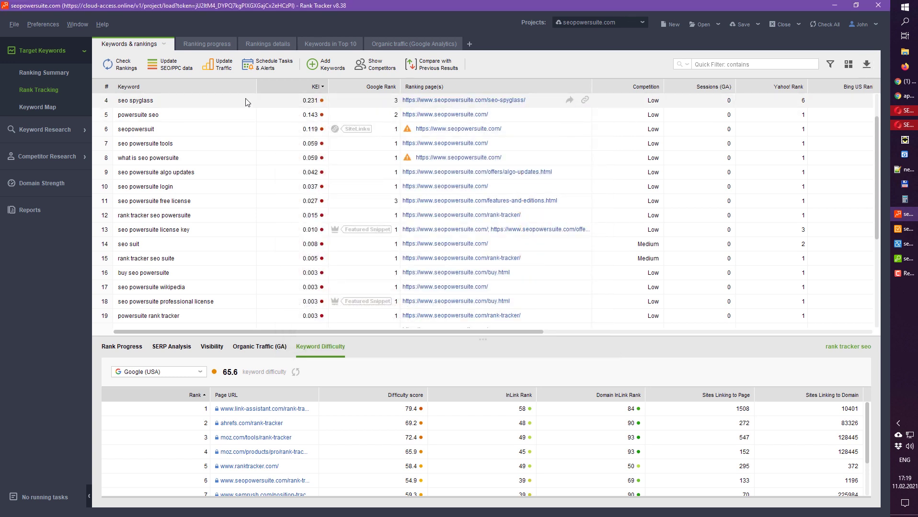
Step: Copy all columns of keywords 4 to 13, from "seo spyglass" to "seo powersuite license key", into the empty Notepad++ document and return to Rank Tracker
left_click_drag(246, 100, 281, 310)
left_click_drag(280, 323, 253, 229)
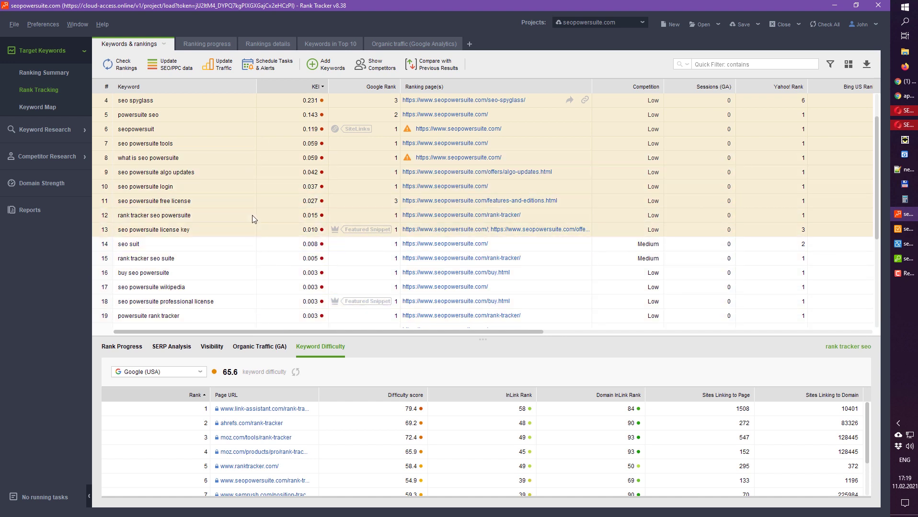
right_click(263, 127)
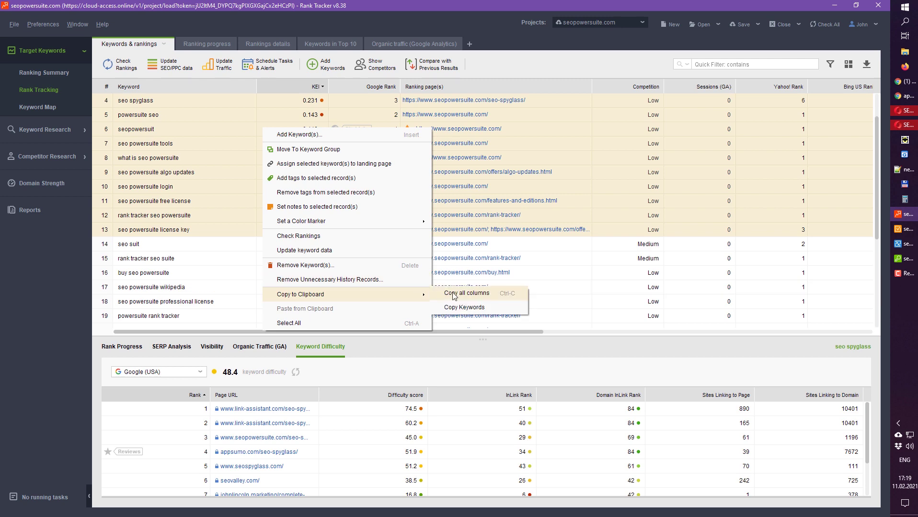
left_click(459, 295)
left_click(903, 169)
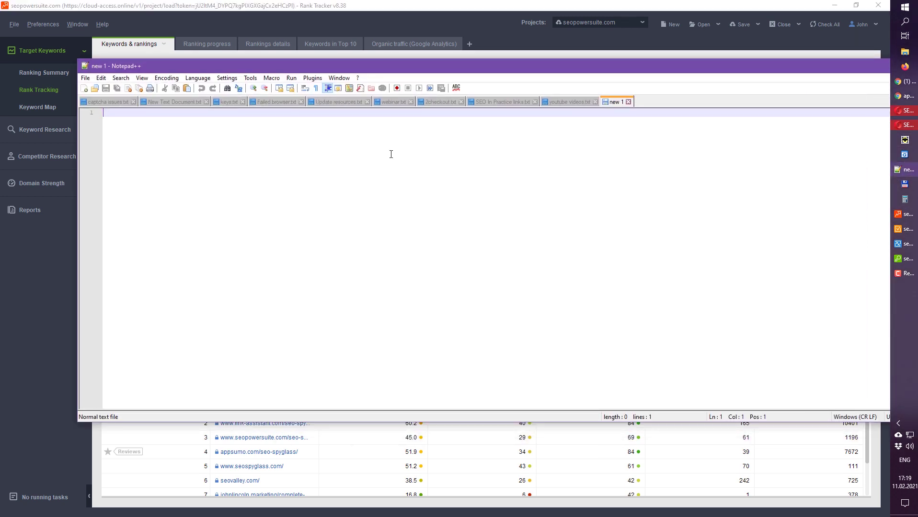
key("ctrl+v")
left_click_drag(696, 66, 917, 67)
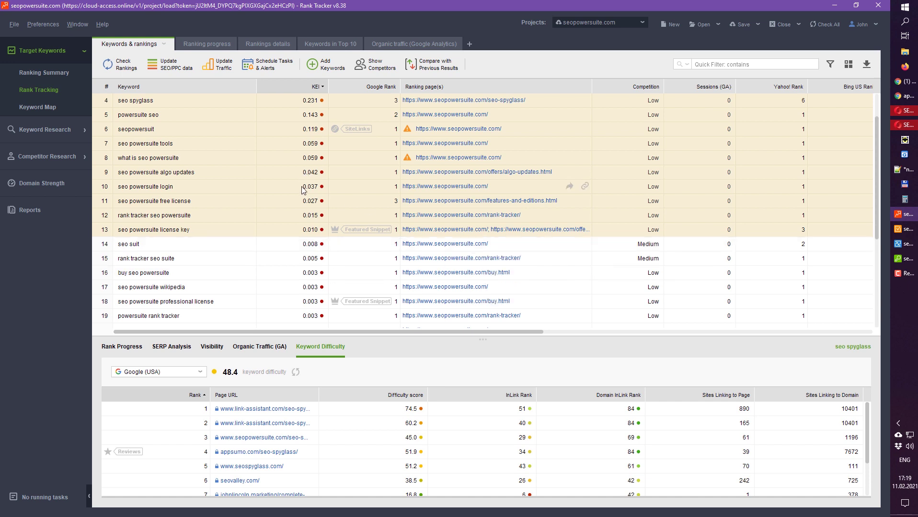
Step: Browse the Keyword Research tools, viewing Ranking Keywords, Search Console and Keyword Planner
left_click(41, 52)
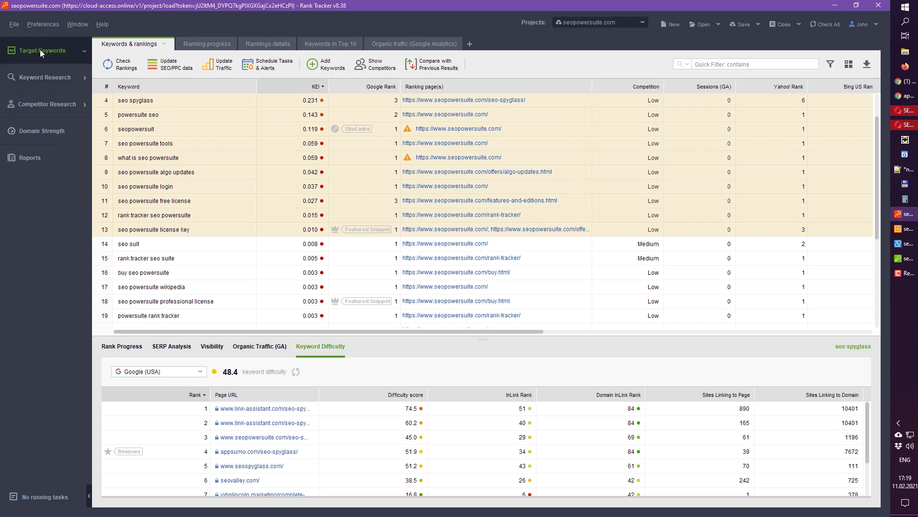
left_click(36, 76)
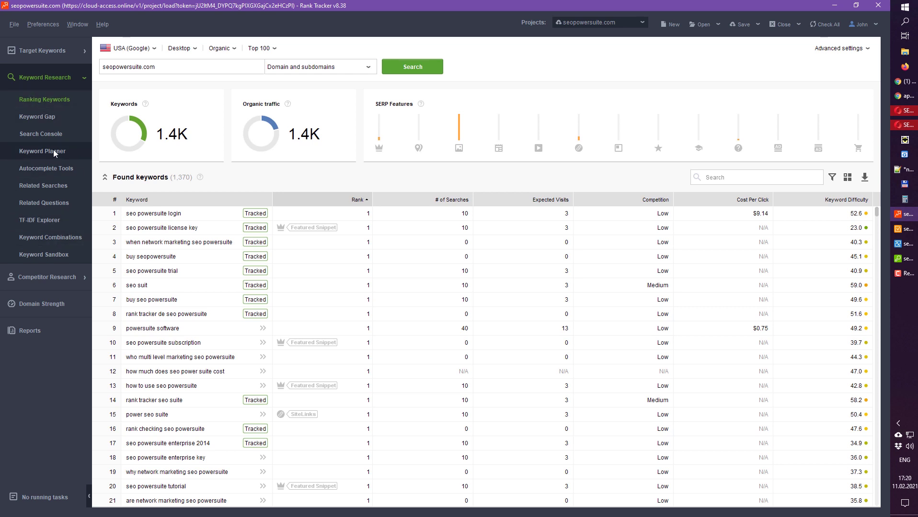
left_click(56, 134)
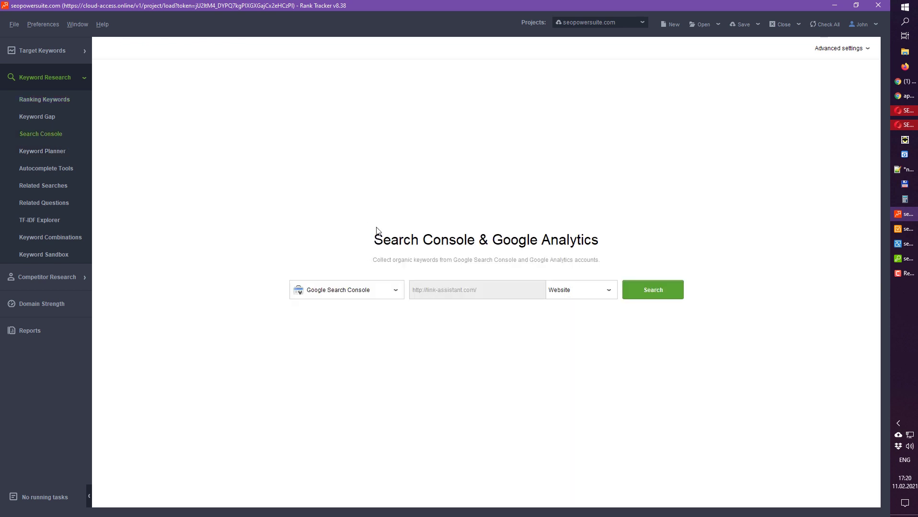
left_click(55, 151)
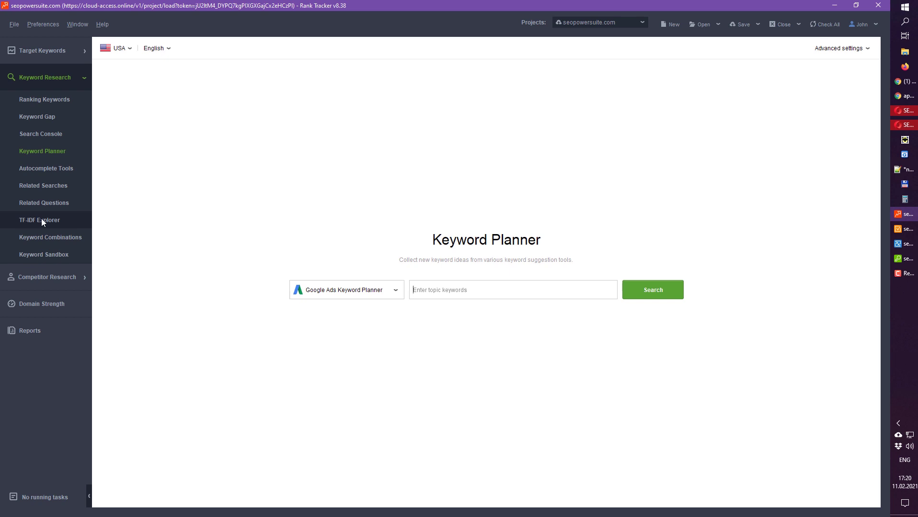
Step: Review the Ranking Keywords search options for seopowersuite.com, checking device, SERP feature and position range while keeping Desktop, Organic and Top 100
left_click(45, 98)
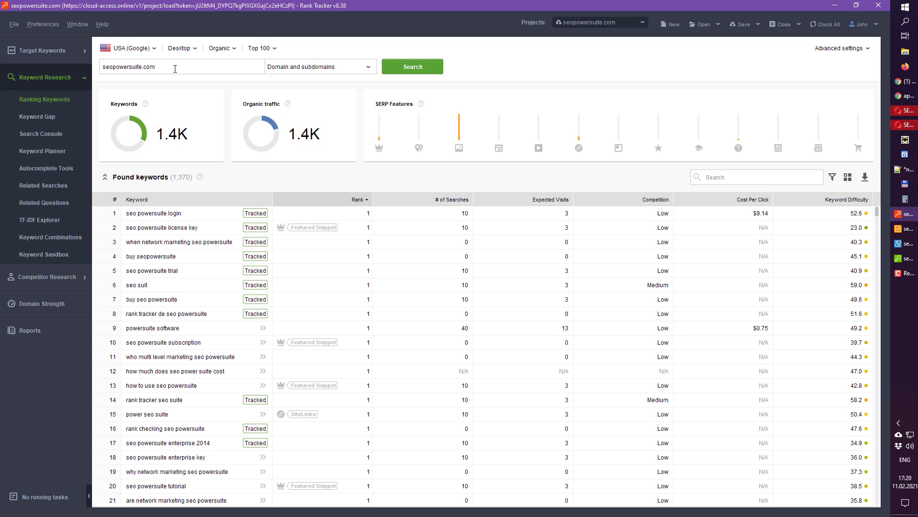
left_click_drag(157, 67, 107, 67)
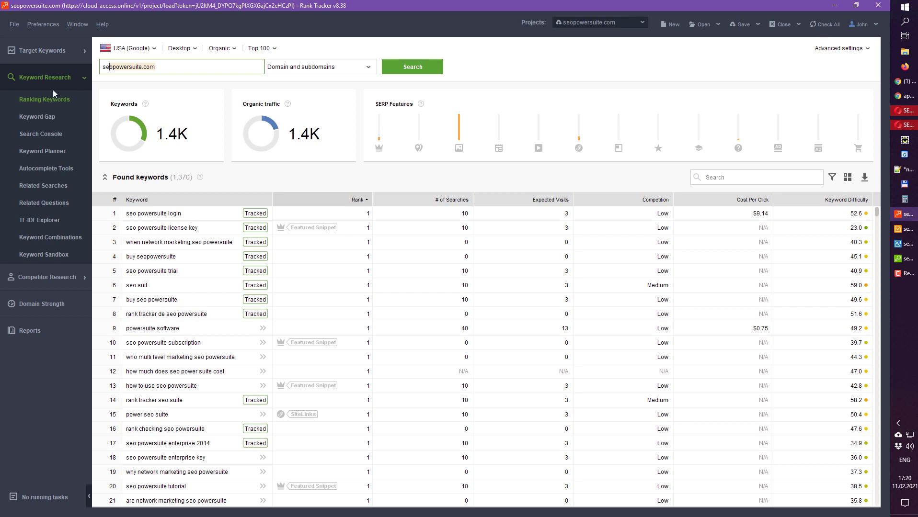
left_click(121, 69)
left_click(164, 67)
left_click(188, 49)
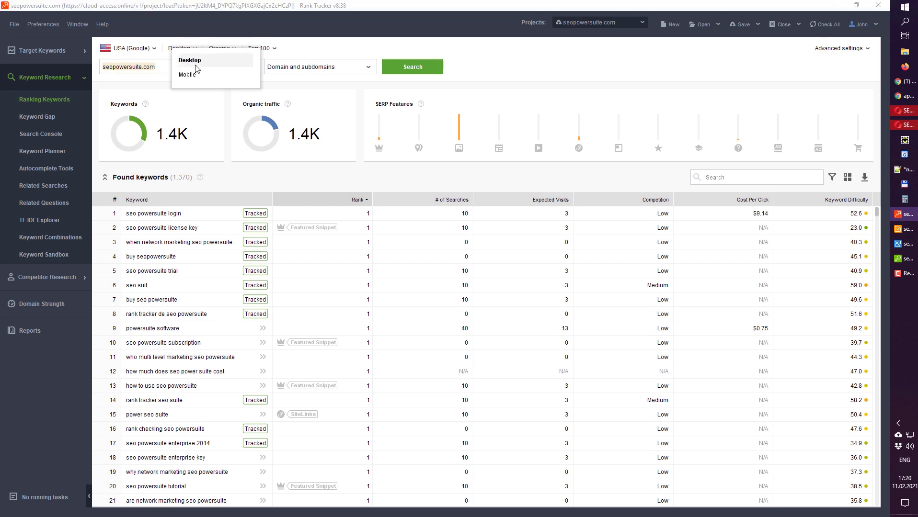
left_click(194, 62)
left_click(233, 49)
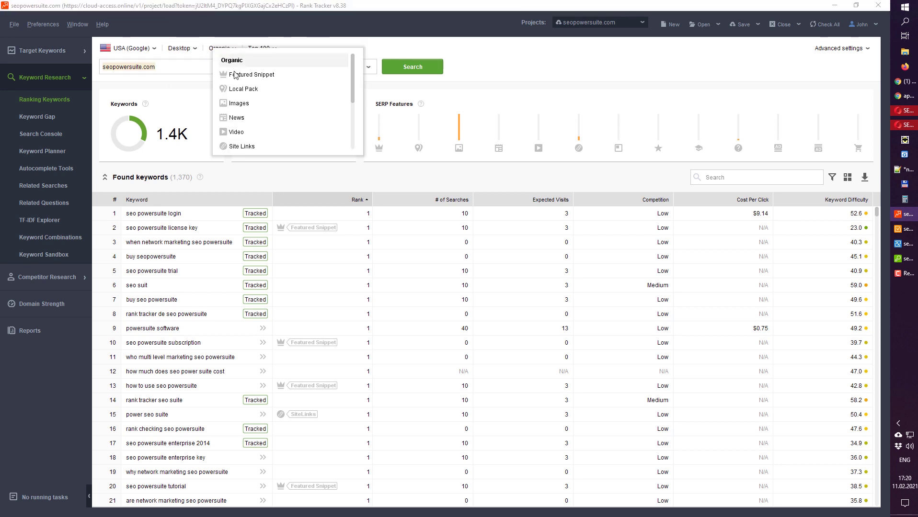
scroll(252, 101, "down", 3)
scroll(251, 101, "up", 3)
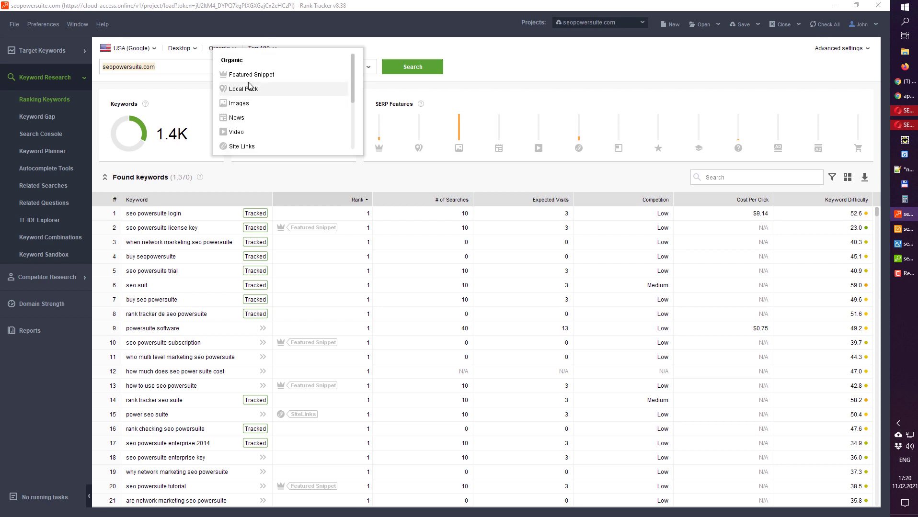
left_click(324, 37)
left_click(276, 50)
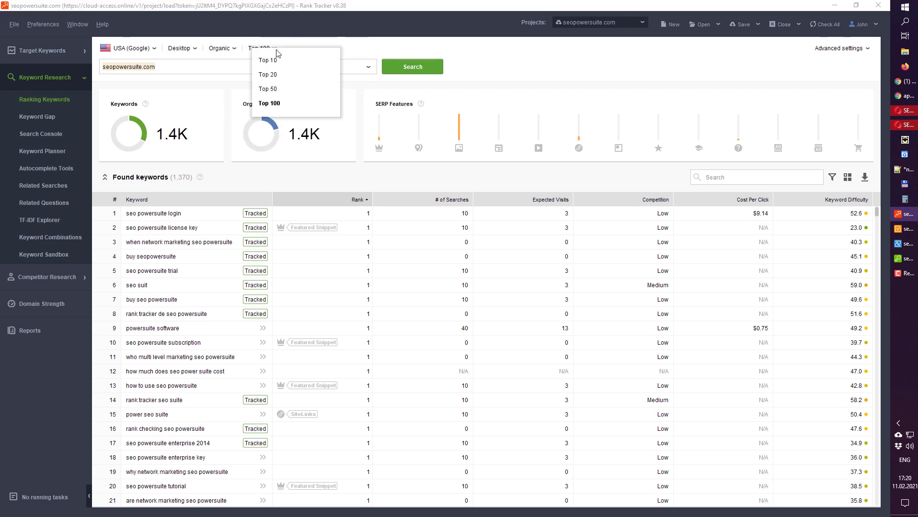
left_click(303, 39)
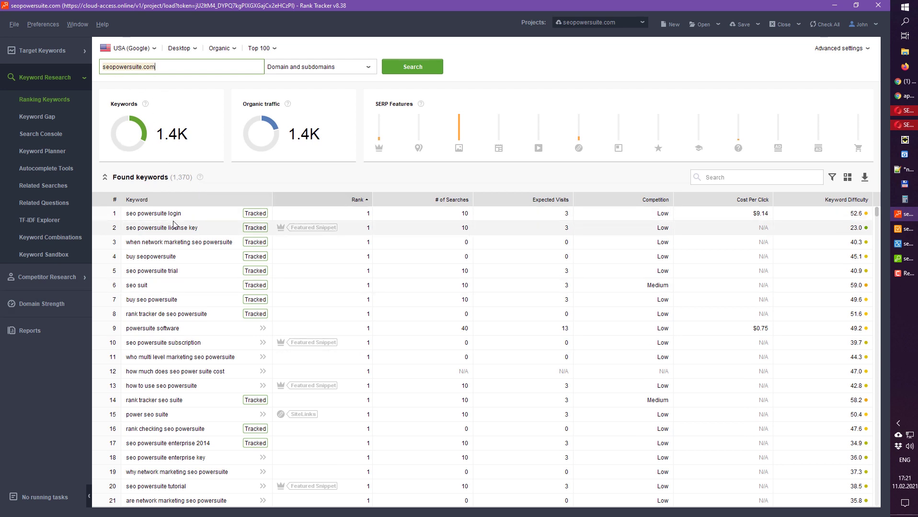
Step: Examine the Keyword Gap results comparing seopowersuite.com with webmeup.com and link-assistant.com
left_click(46, 119)
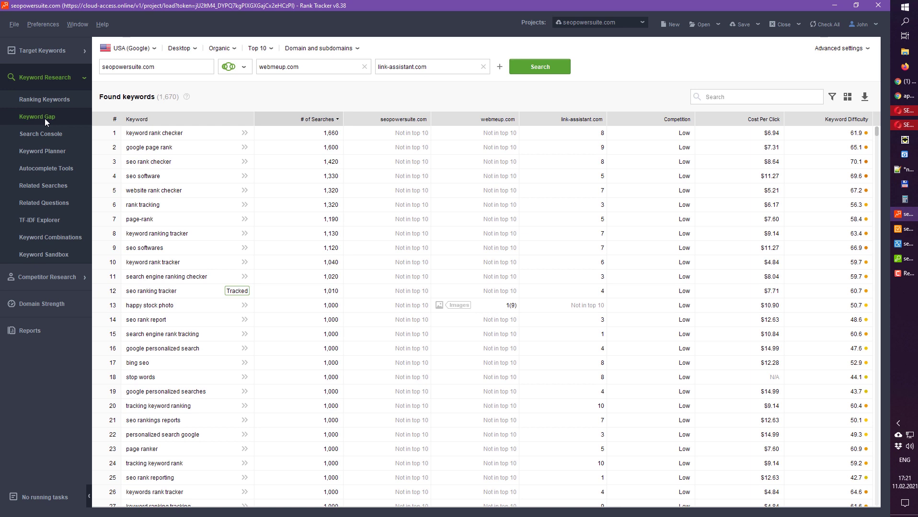
left_click(147, 66)
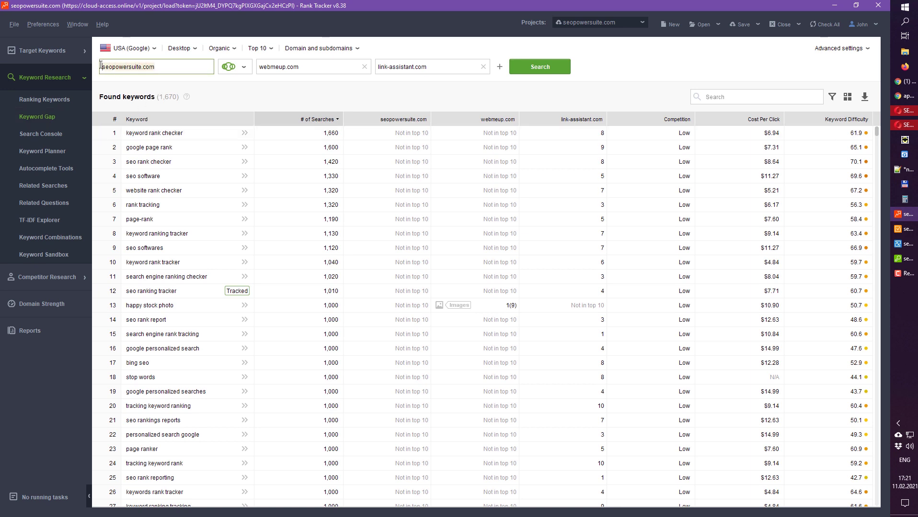
left_click(264, 67)
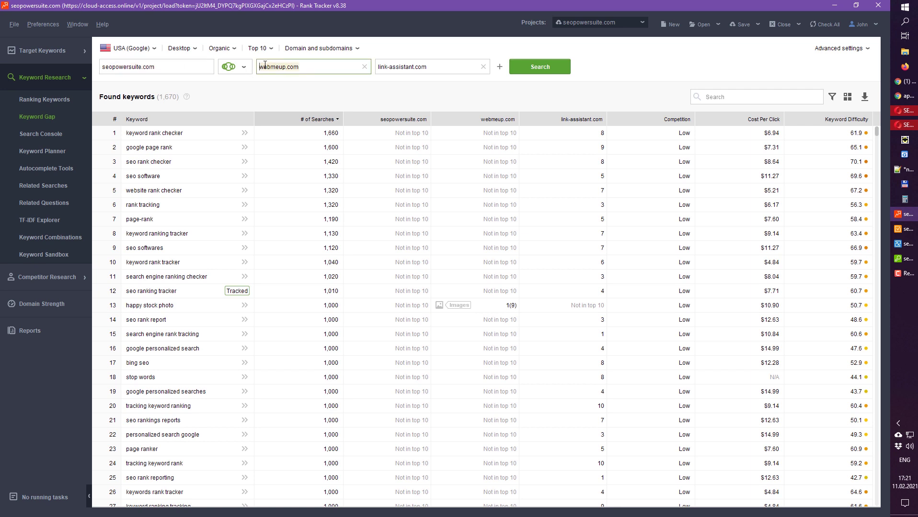
left_click(438, 67)
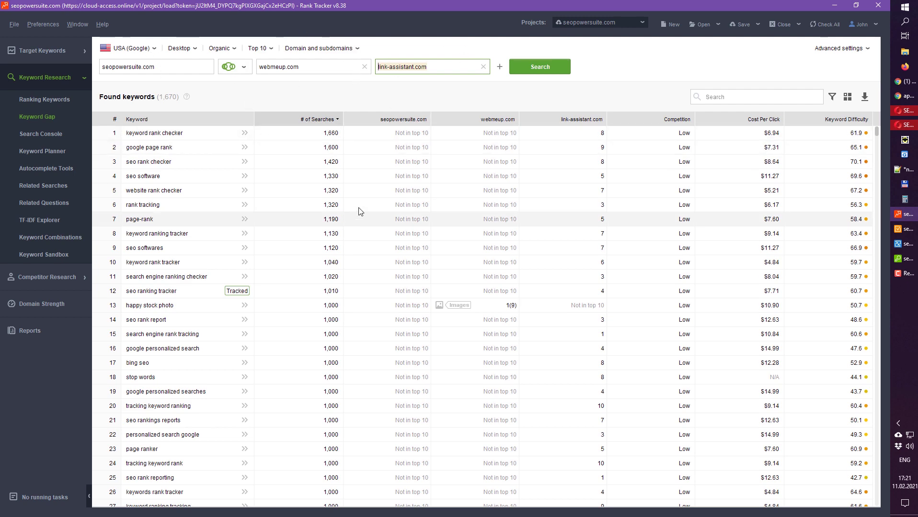
scroll(360, 210, "down", 11)
scroll(360, 211, "up", 11)
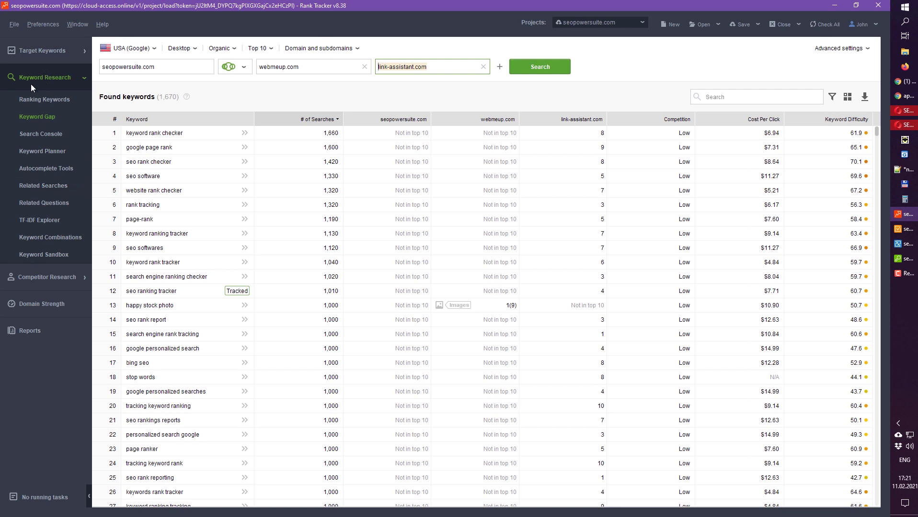
Step: Leave the keyword research tools and examine the Domain Competitors list for seopowersuite.com
left_click(40, 150)
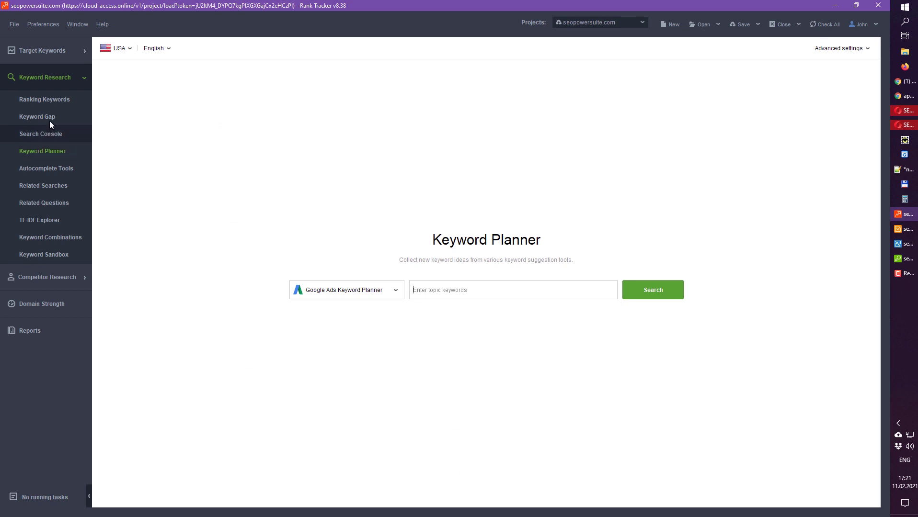
left_click(56, 74)
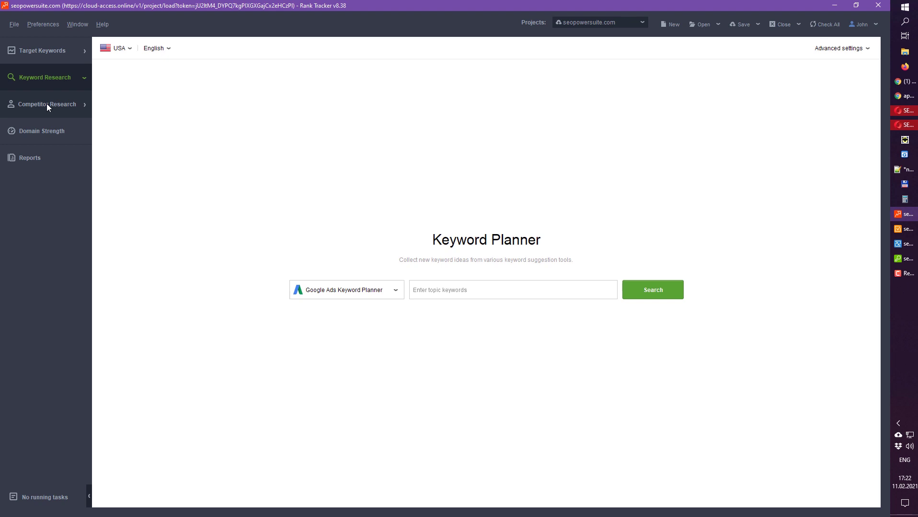
left_click(46, 104)
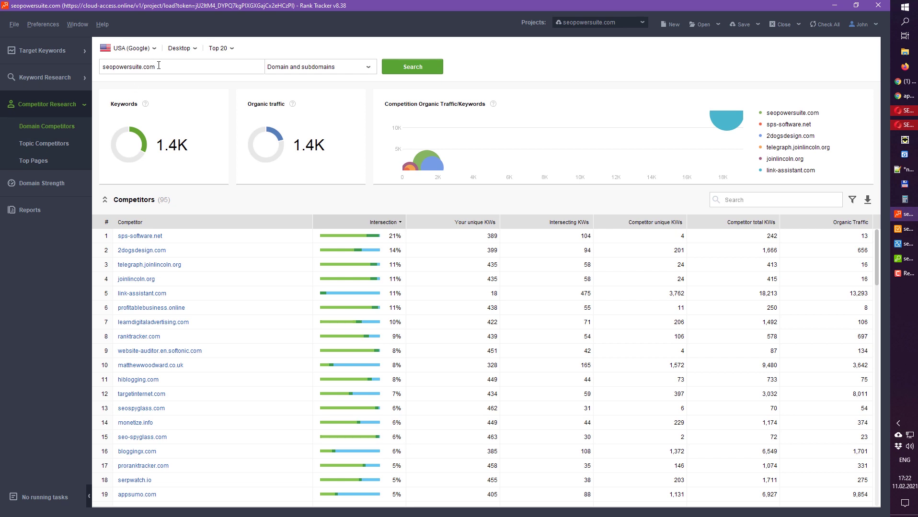
left_click_drag(159, 66, 106, 67)
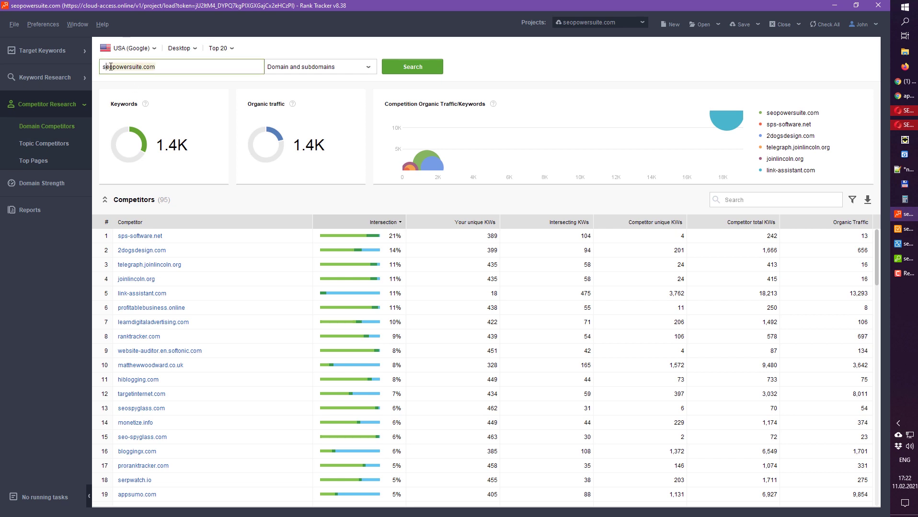
left_click(106, 67)
scroll(167, 272, "down", 20)
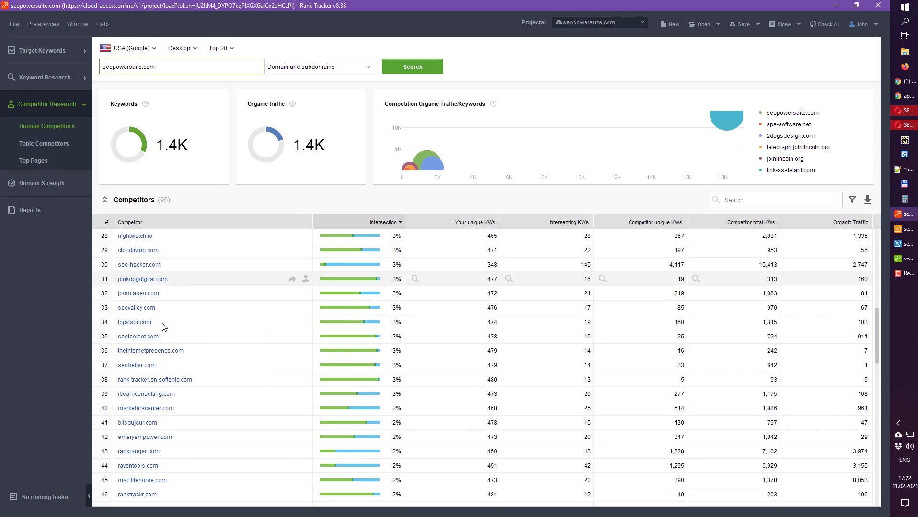
Step: Narrow the Competitor column and inspect the keyword intersection breakdown for sps-software.net in the Domain Competitors list
scroll(161, 487, "up", 20)
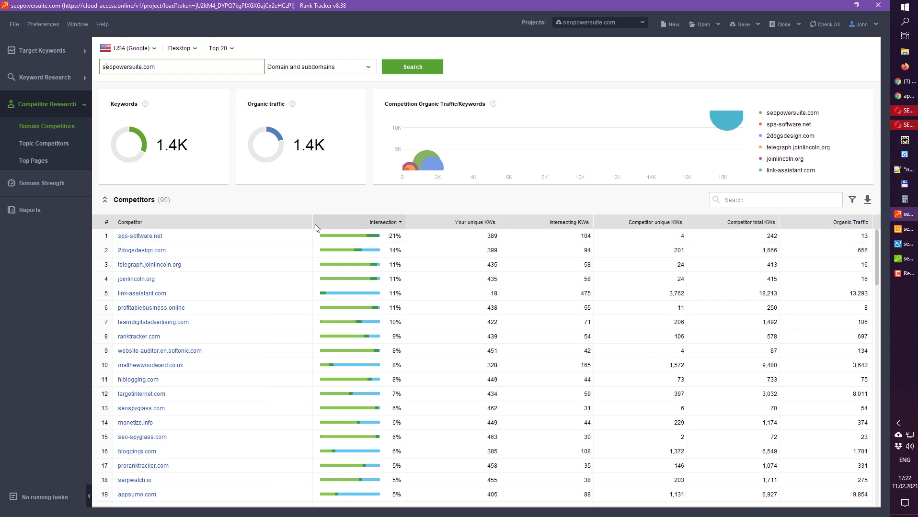
left_click_drag(313, 223, 249, 224)
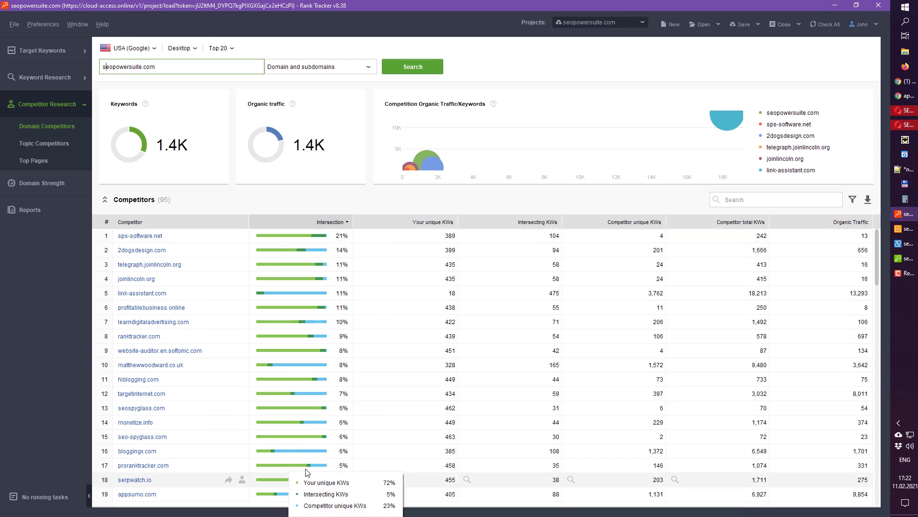
mouse_move(254, 240)
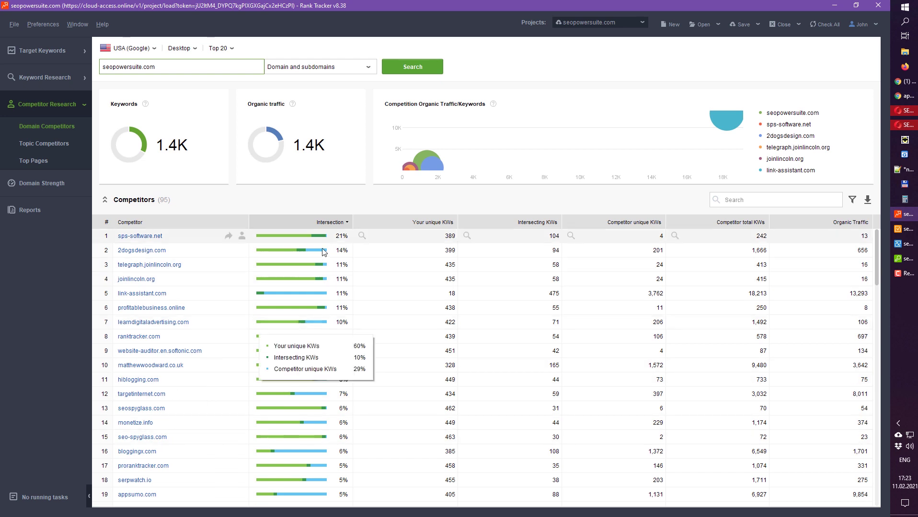
mouse_move(321, 241)
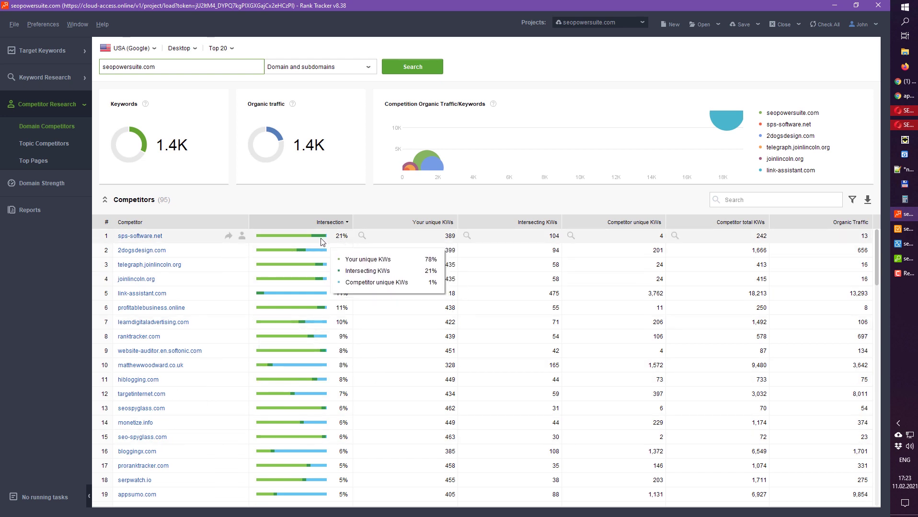
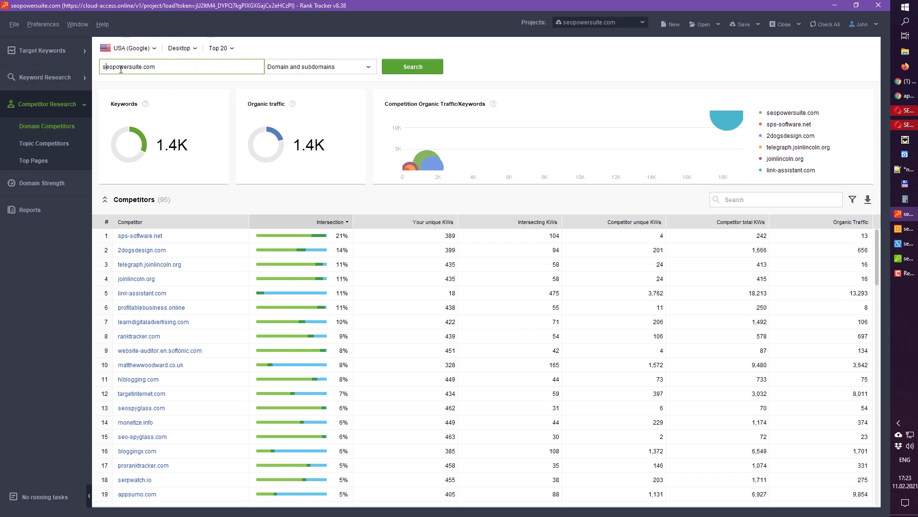
Step: View the Topic Competitors list and review the Top Pages results for awario.com from the start of the list
left_click(52, 145)
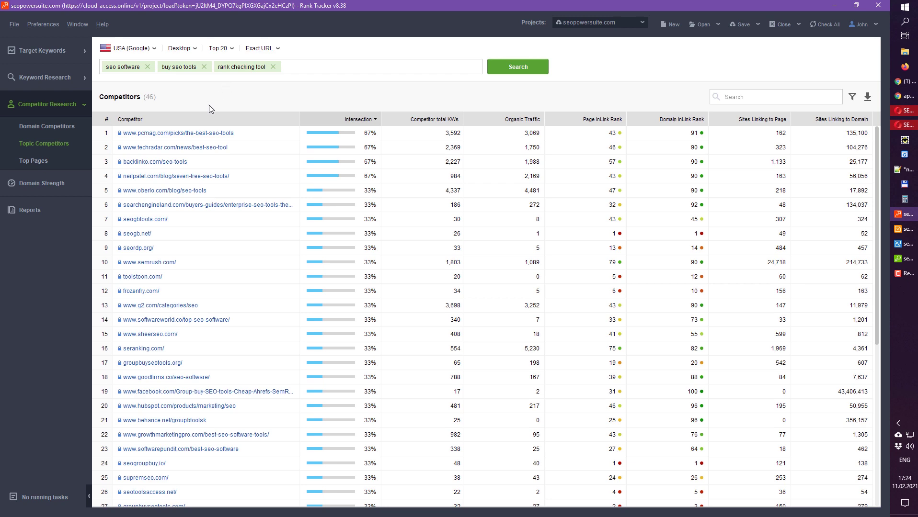
left_click(29, 163)
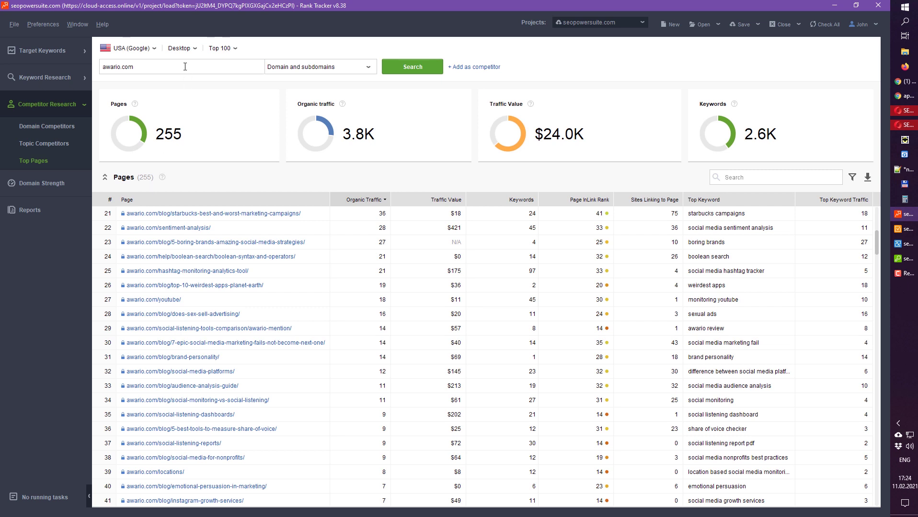
left_click_drag(184, 65, 95, 65)
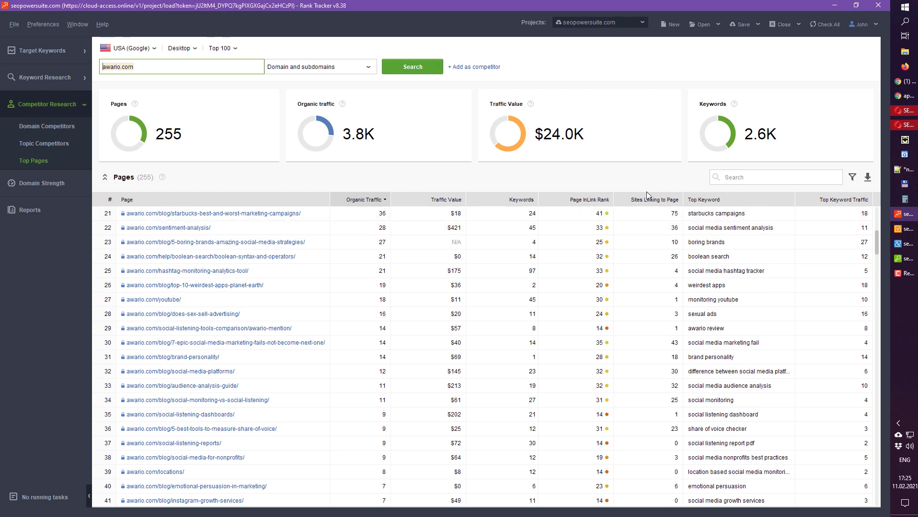
scroll(384, 203, "up", 10)
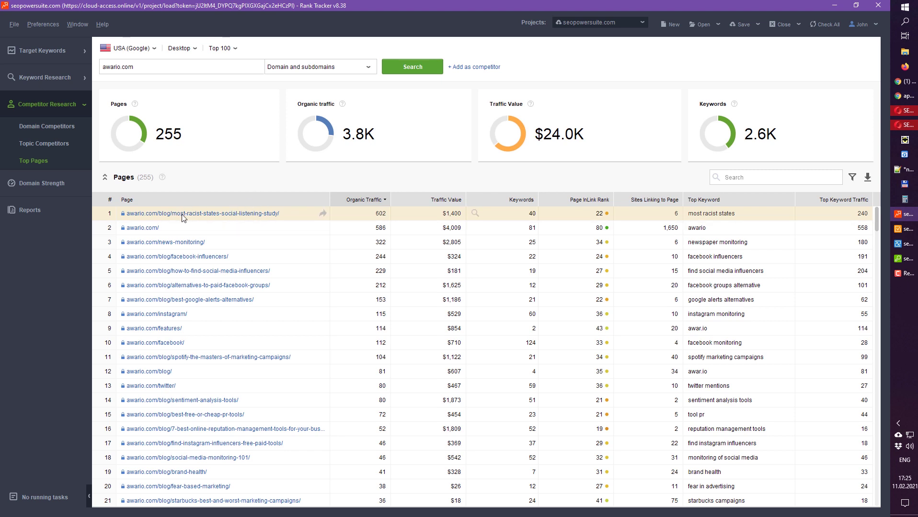
left_click(261, 227)
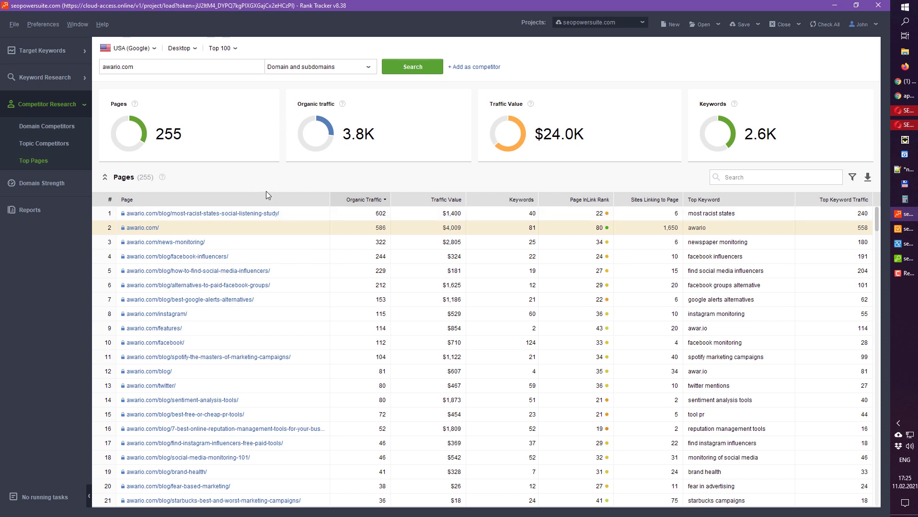
Step: Open the reports and examine the Keyword Rankings and Visibility report for seopowersuite.com, including its visibility, summary and keyword movement sections
left_click(57, 105)
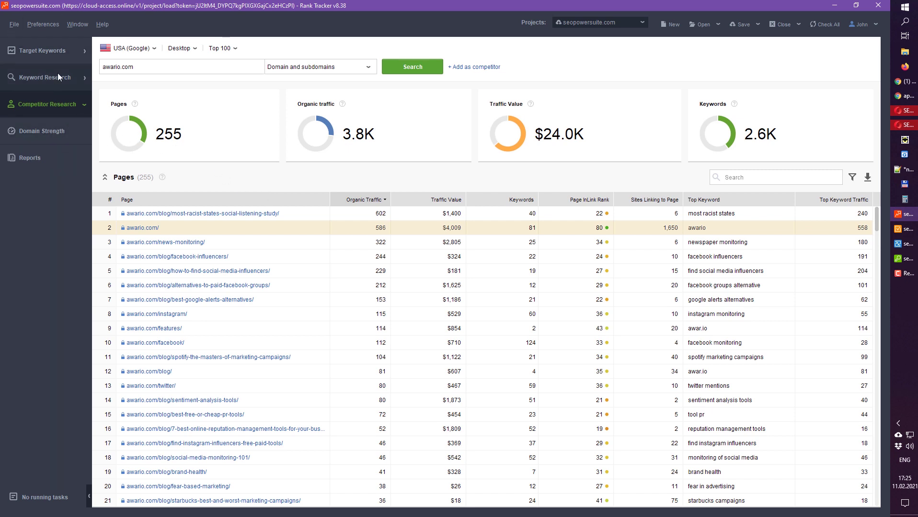
left_click(41, 152)
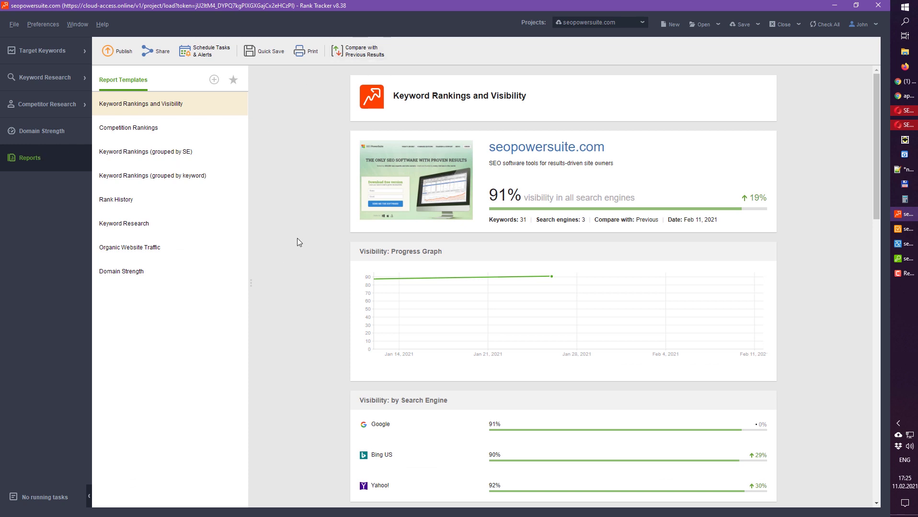
scroll(369, 228, "down", 3)
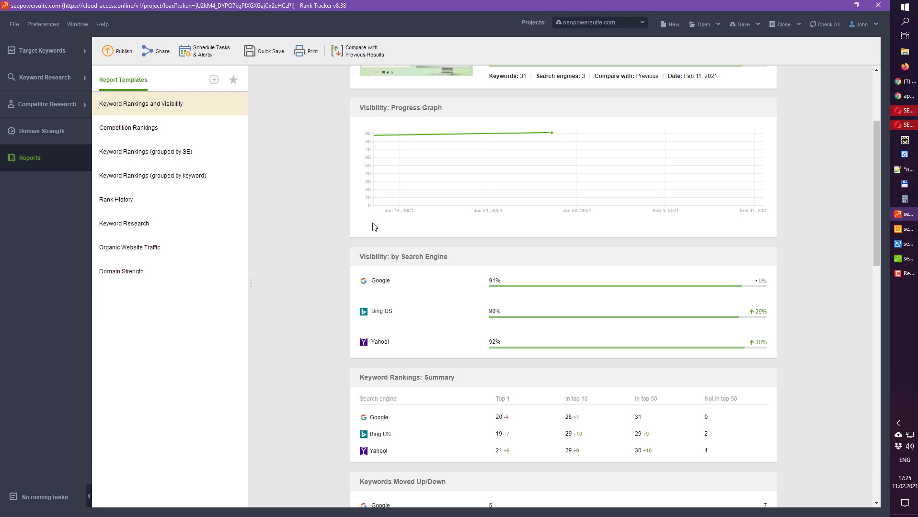
scroll(374, 227, "down", 3)
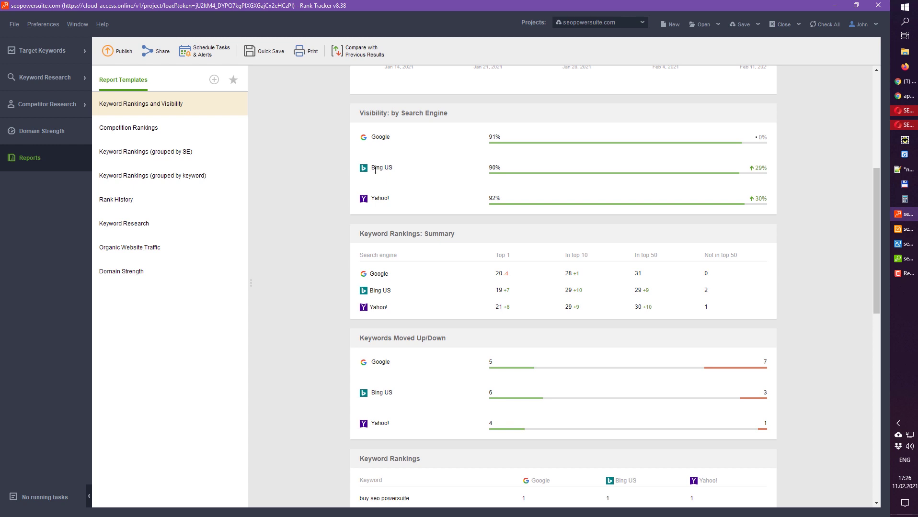
scroll(374, 175, "down", 3)
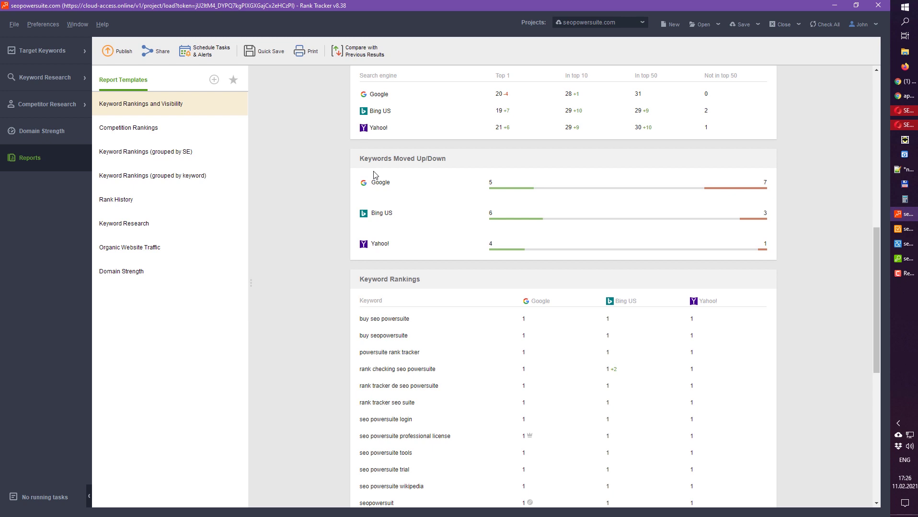
scroll(338, 239, "up", 4)
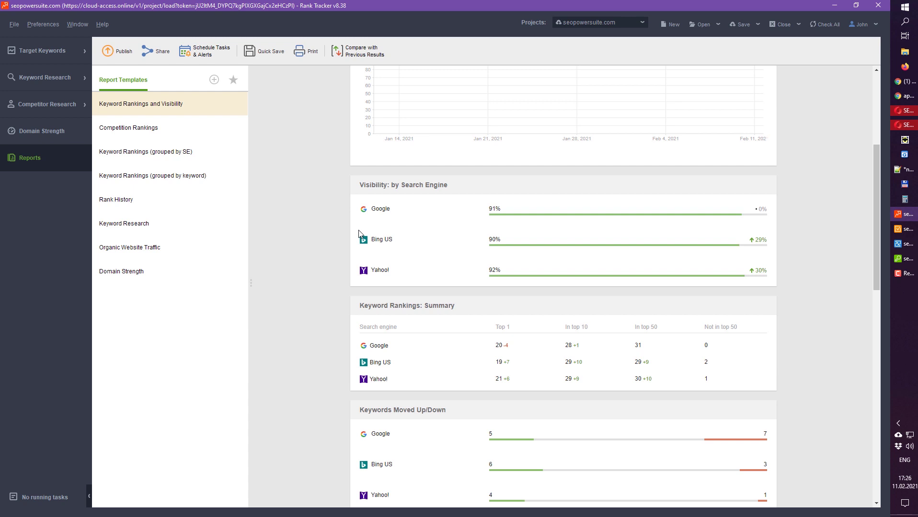
scroll(360, 190, "up", 5)
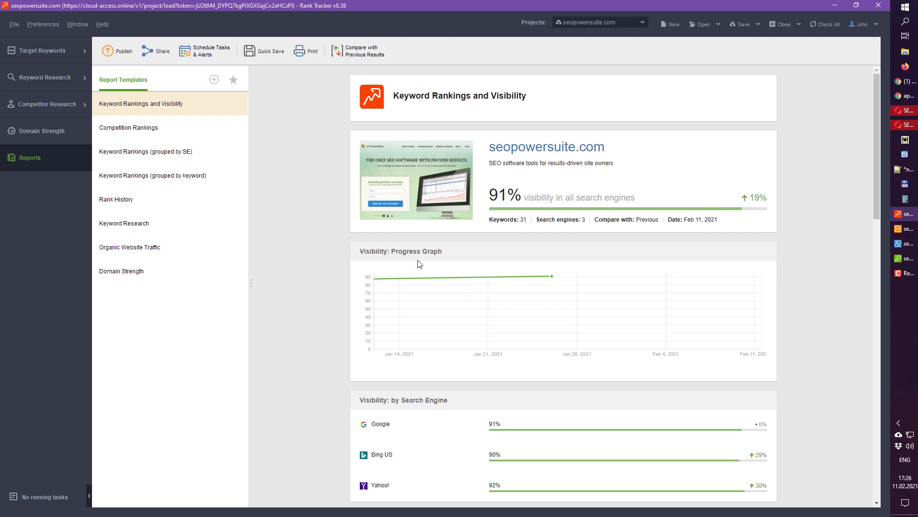
Step: Leave the reports and revisit Rank Tracking, Top Pages, Domain Competitors and Topic Competitors
left_click(58, 52)
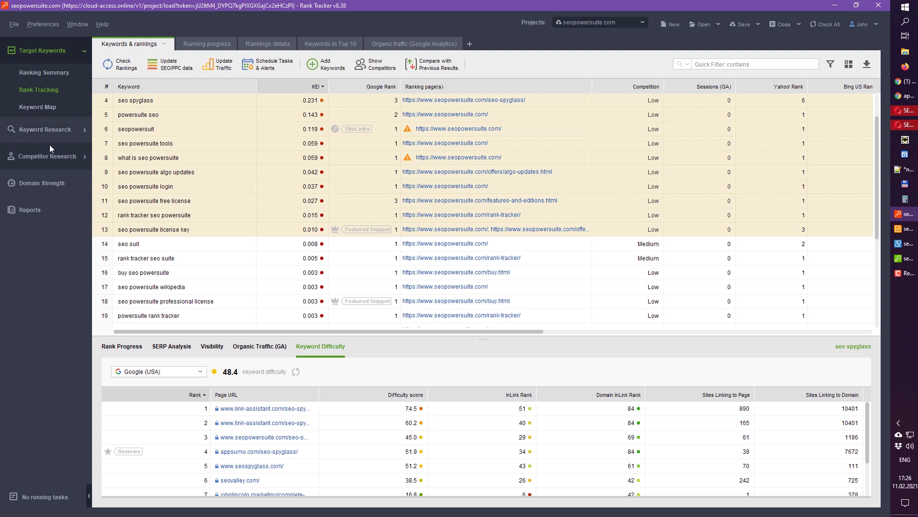
key("alt+Tab")
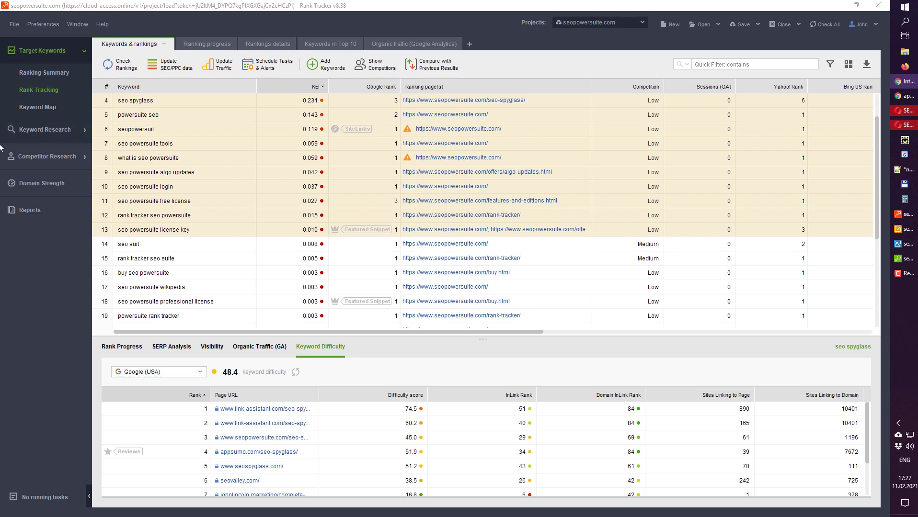
left_click(50, 156)
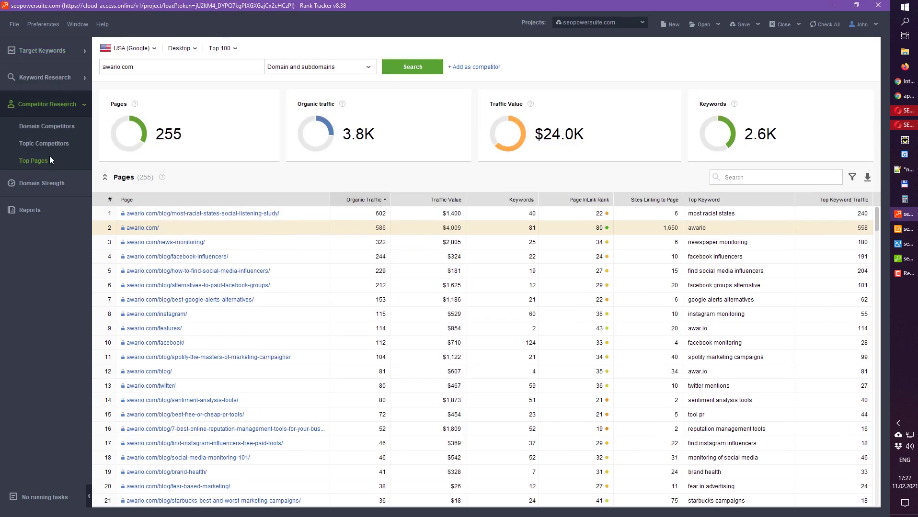
left_click(61, 124)
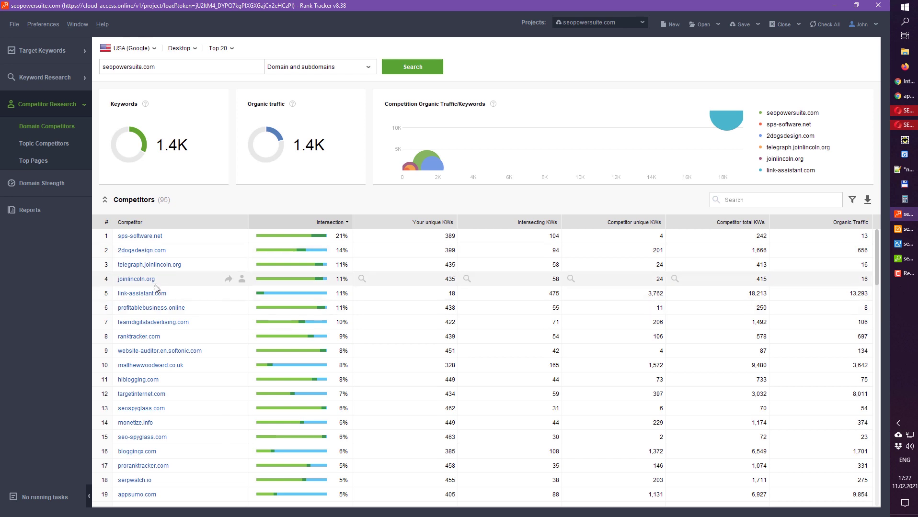
left_click(54, 142)
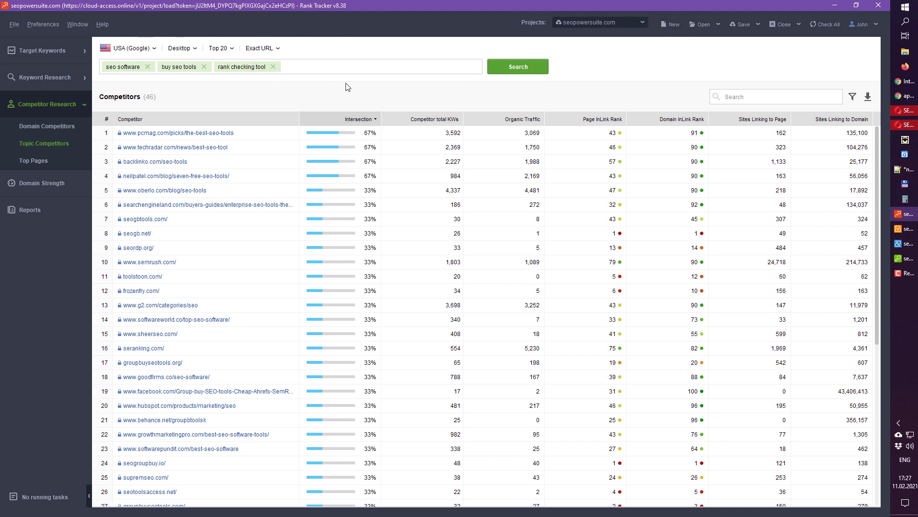
Step: Minimize Rank Tracker and switch to the seopowersuite.com backlink project in SEO SpyGlass
left_click(827, 5)
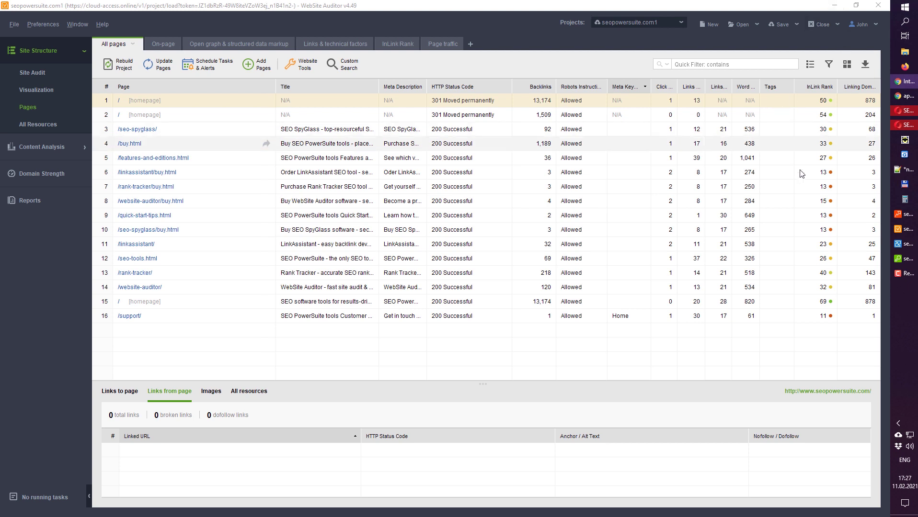
mouse_move(896, 259)
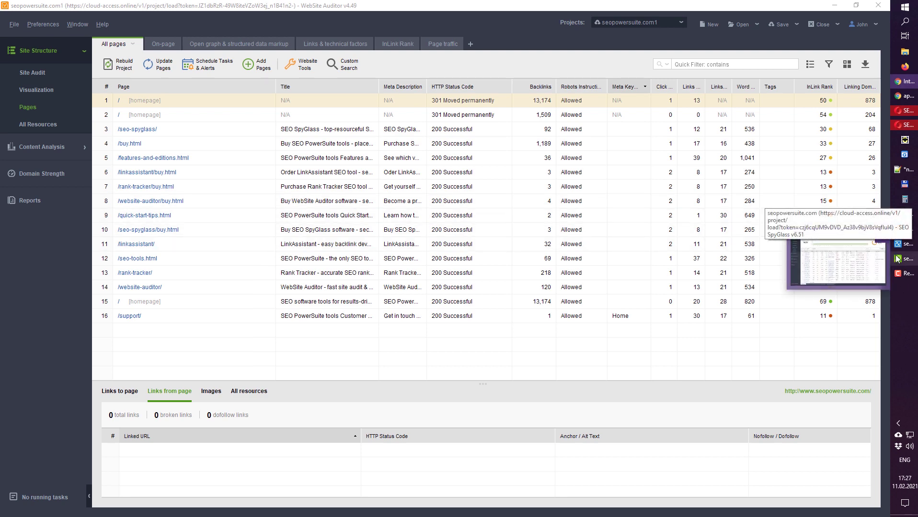
left_click(897, 260)
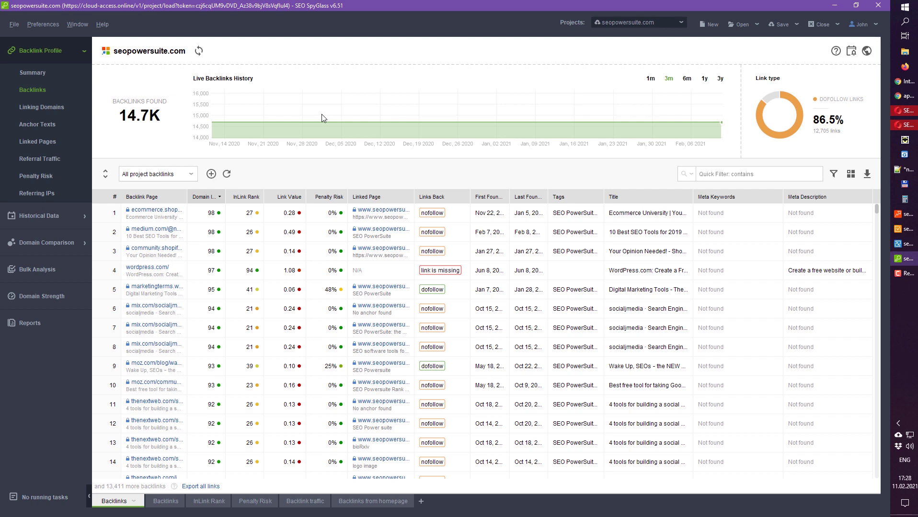
Step: Walk through the new backlink project setup for seopowersuite.com up to the collection settings, closing it without creating the project
left_click(714, 21)
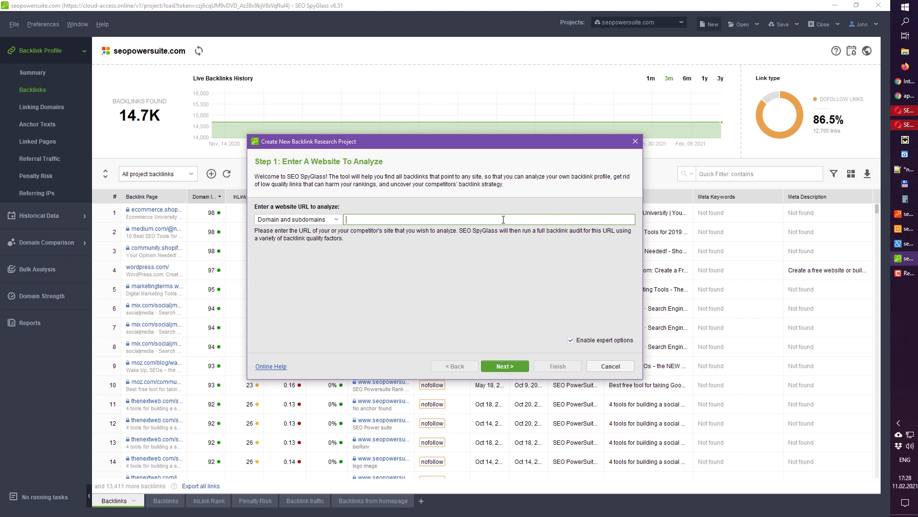
type("seopowersui")
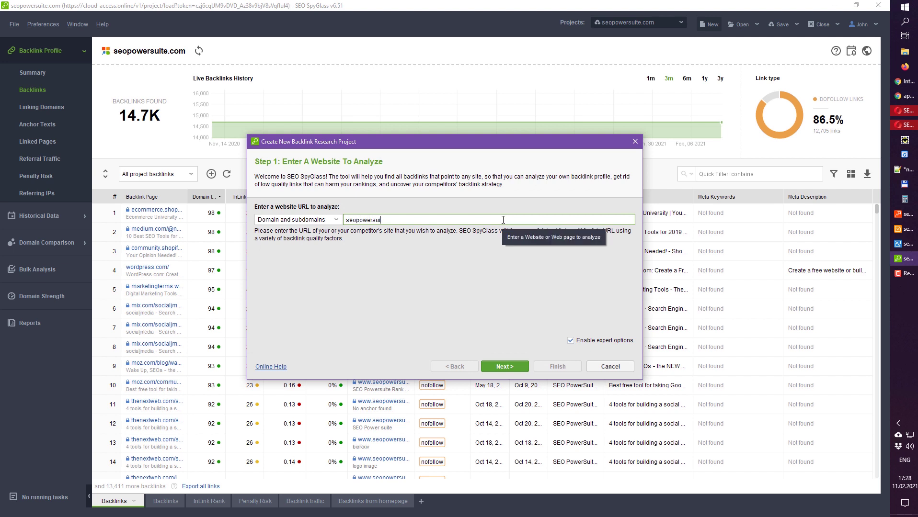
type("te.com")
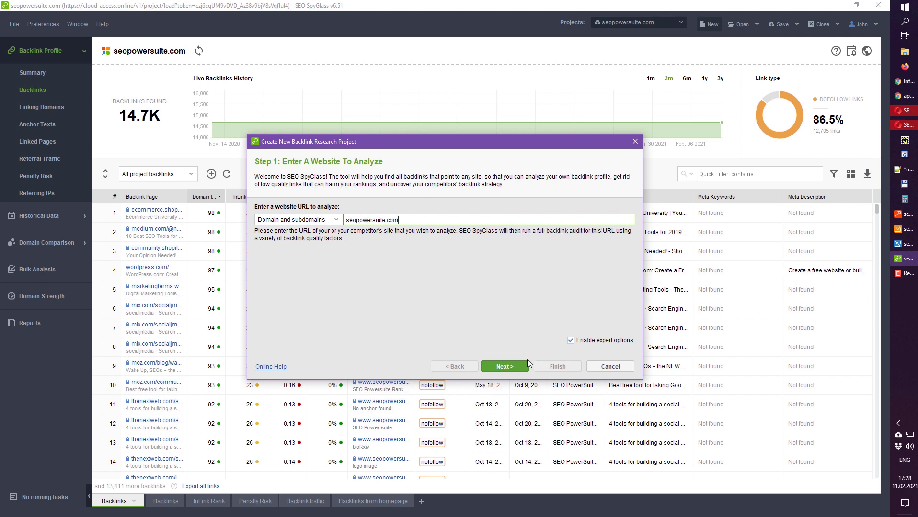
left_click(518, 367)
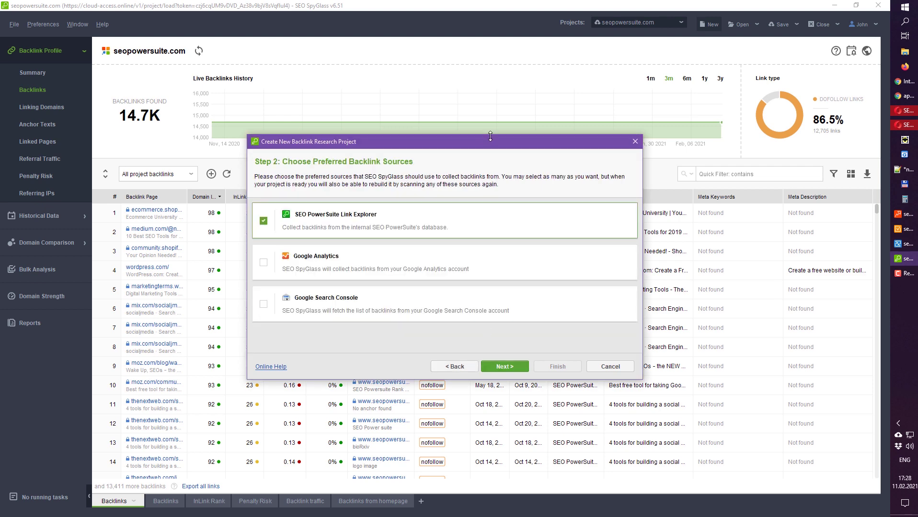
left_click_drag(490, 136, 486, 102)
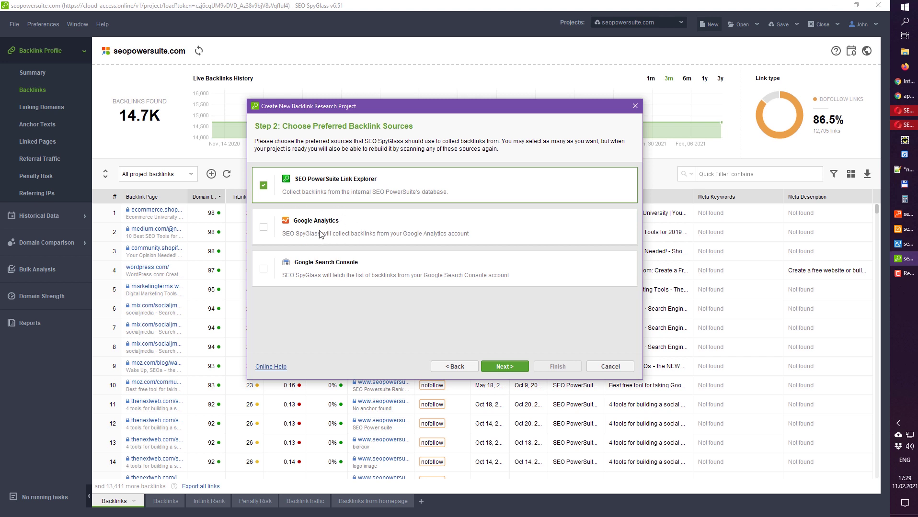
left_click(505, 366)
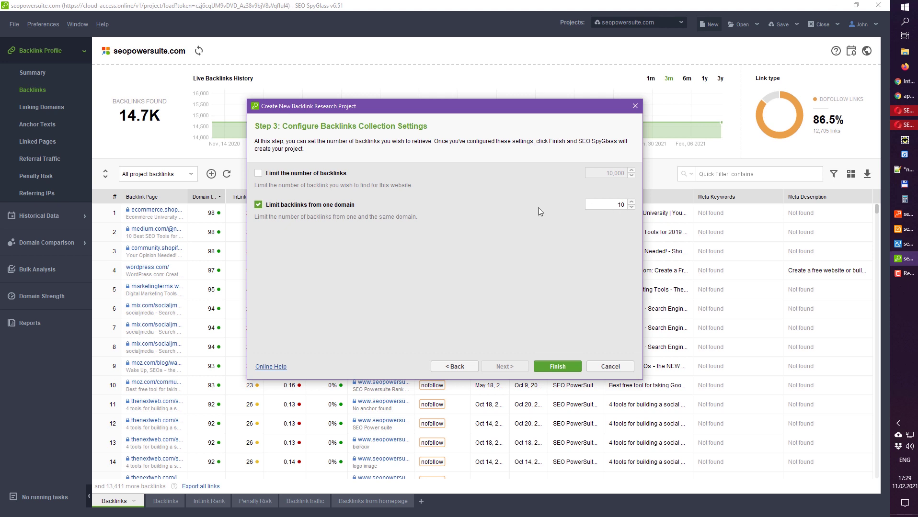
left_click_drag(511, 107, 561, 92)
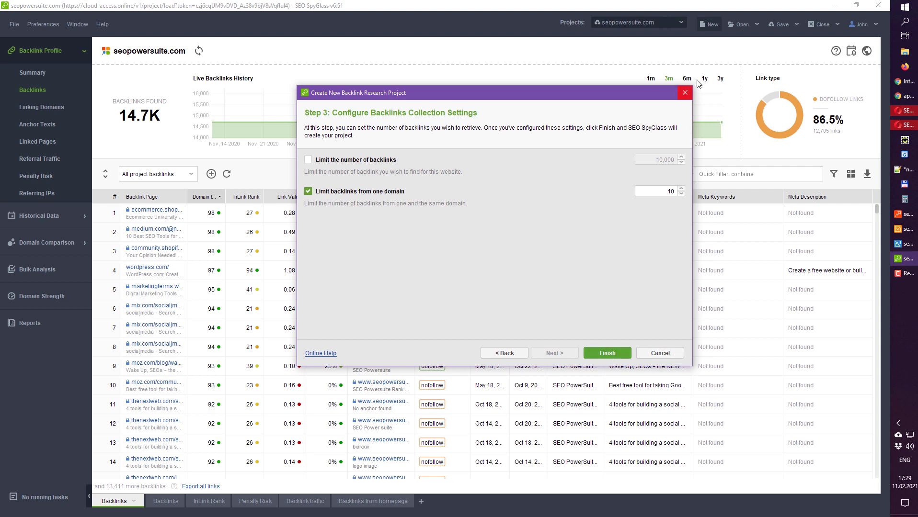
left_click(688, 94)
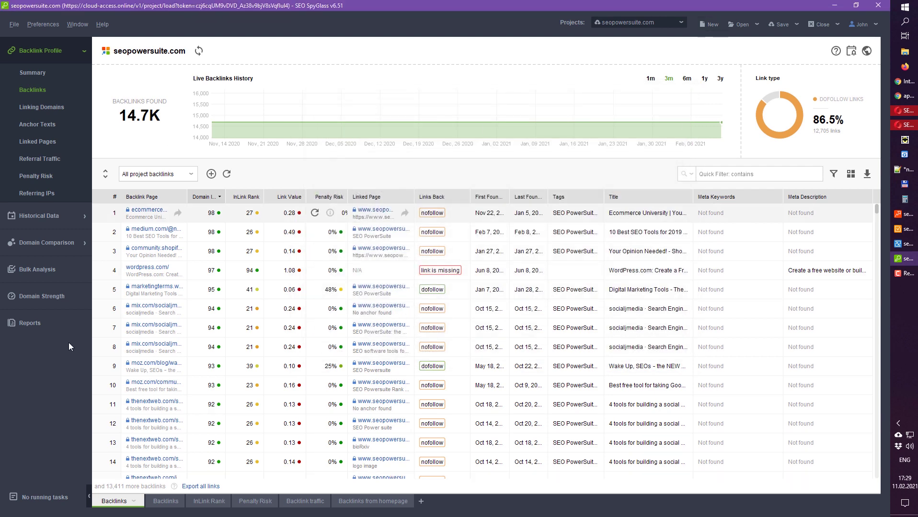
Step: Widen the Backlink Page and Domain InLink Rank columns in the backlinks table
left_click_drag(187, 196, 318, 185)
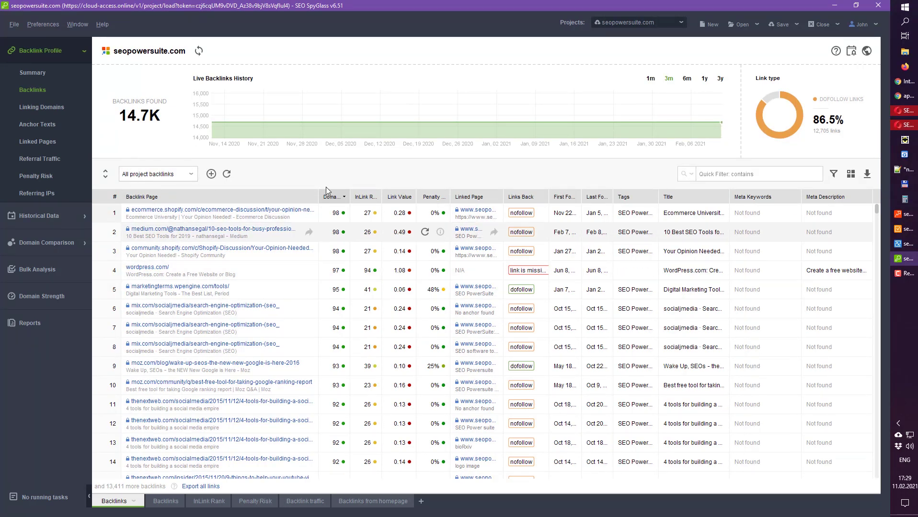
left_click_drag(319, 195, 448, 193)
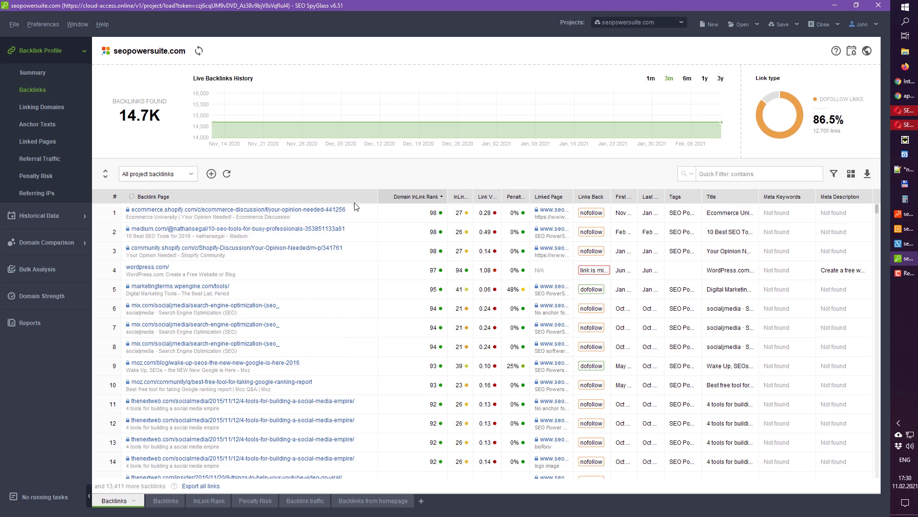
Step: Widen the date, InLink Rank, Link Value and Penalty Risk columns in the backlinks table and narrow Domain InLink Rank
left_click_drag(638, 196, 676, 196)
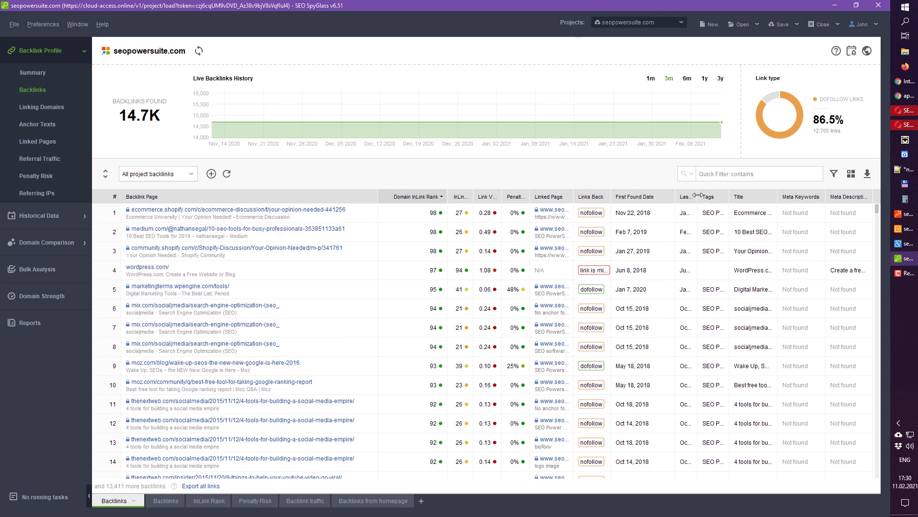
left_click_drag(697, 195, 744, 197)
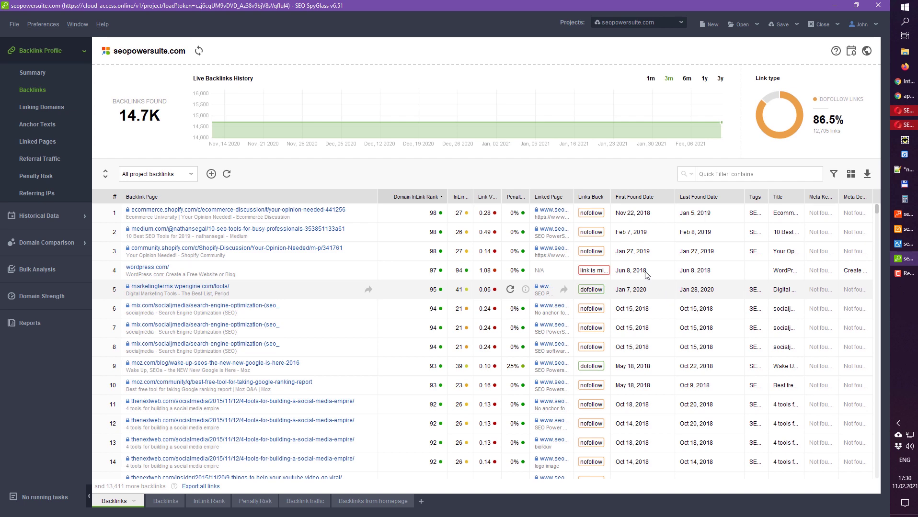
left_click_drag(447, 196, 429, 197)
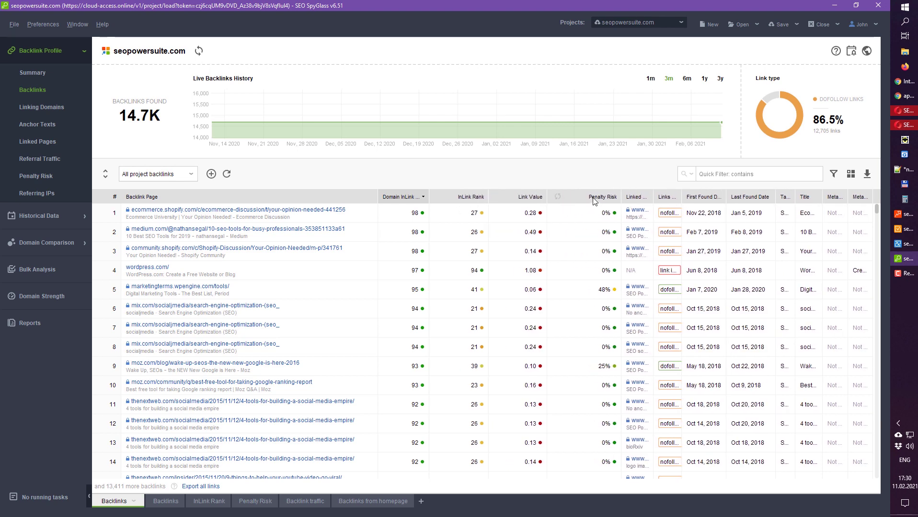
Step: Sort the project backlinks by Penalty Risk, highest first, and re-sort them by Link Value, highest first
left_click(596, 199)
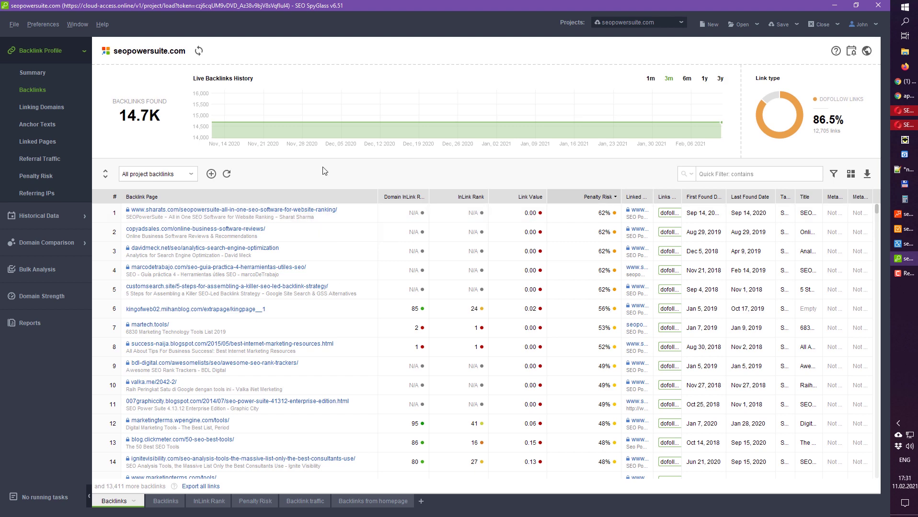
left_click(532, 199)
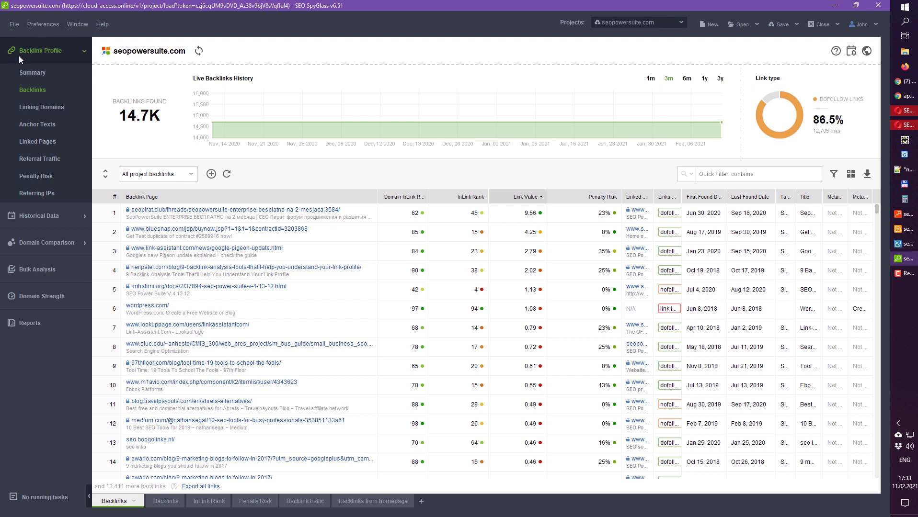
Step: Review the linking domains of seopowersuite.com, selecting the domain with the most backlinks, and view the anchor texts
left_click(38, 108)
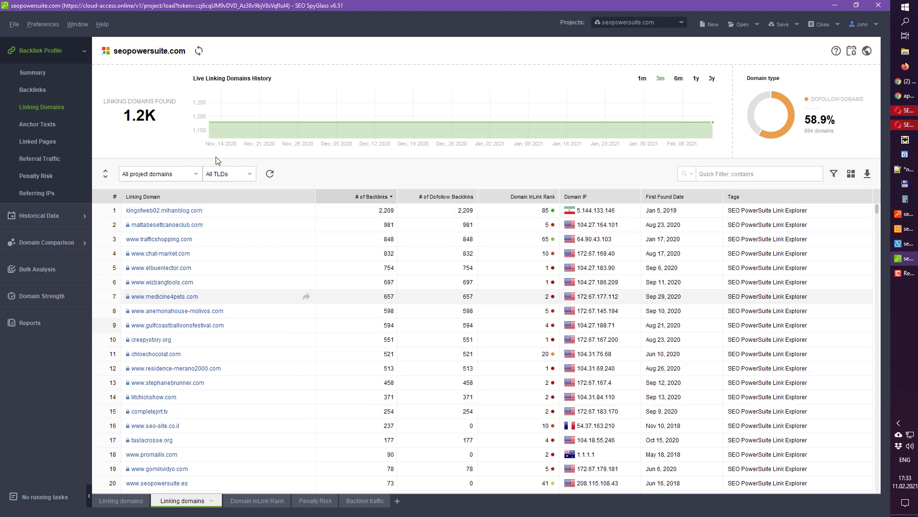
left_click(279, 210)
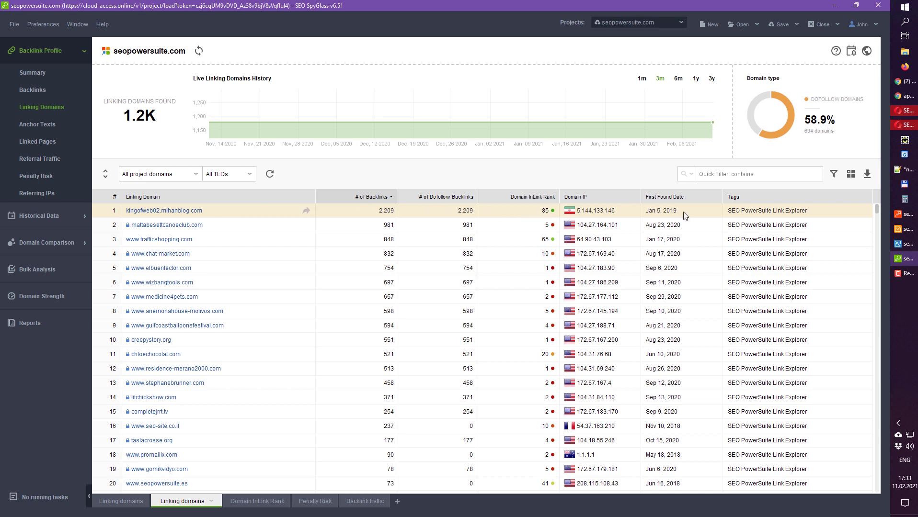
left_click(42, 125)
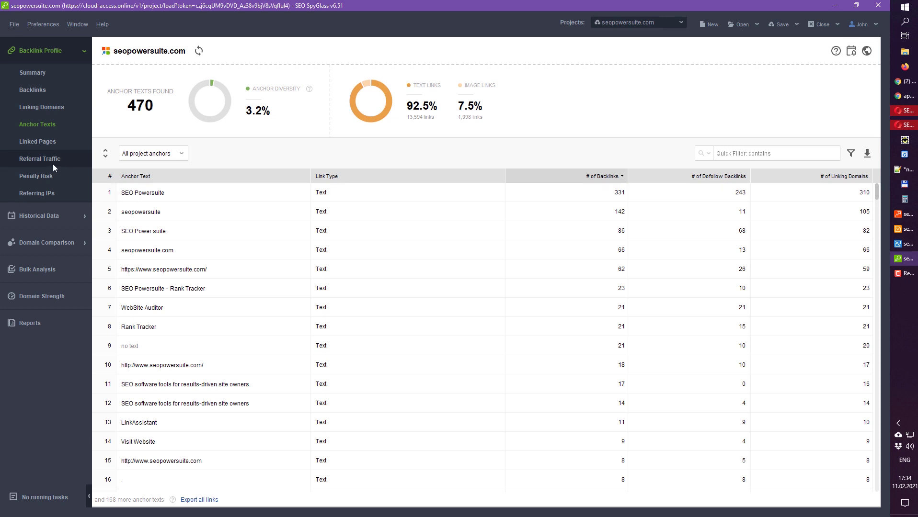
Step: View the historical backlinks data for seopowersuite.com and narrow the new links to 09 Dec, 2020 using the history chart
left_click(50, 214)
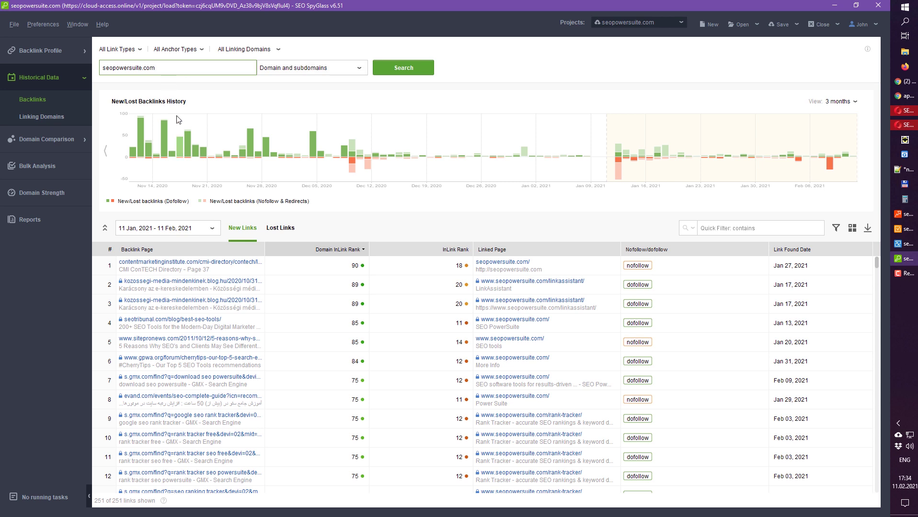
mouse_move(180, 120)
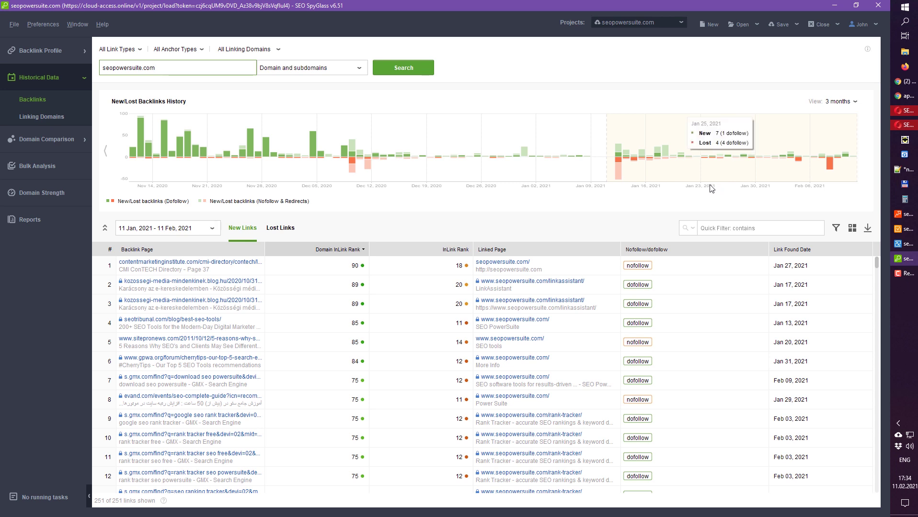
mouse_move(352, 146)
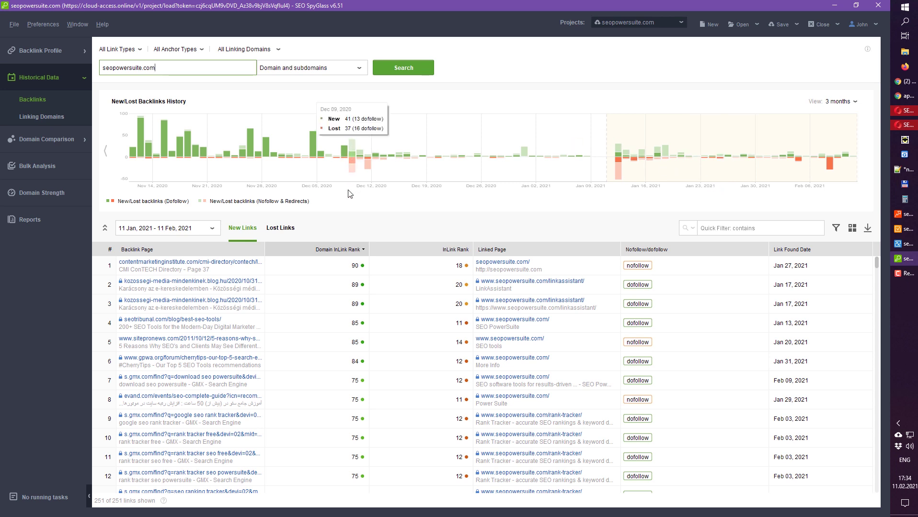
left_click(351, 153)
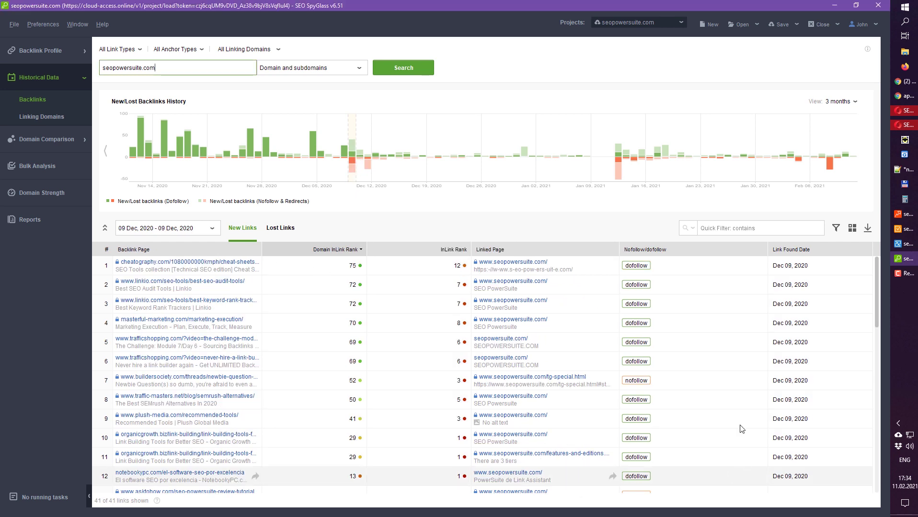
Step: Widen the Backlink Page column in the new links list, switch to the lost links and widen it there too
left_click_drag(261, 250, 375, 247)
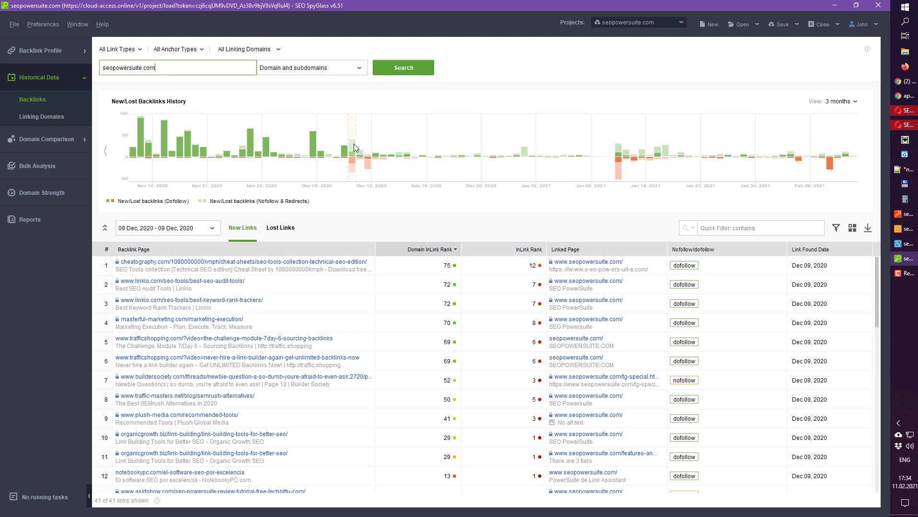
left_click(281, 229)
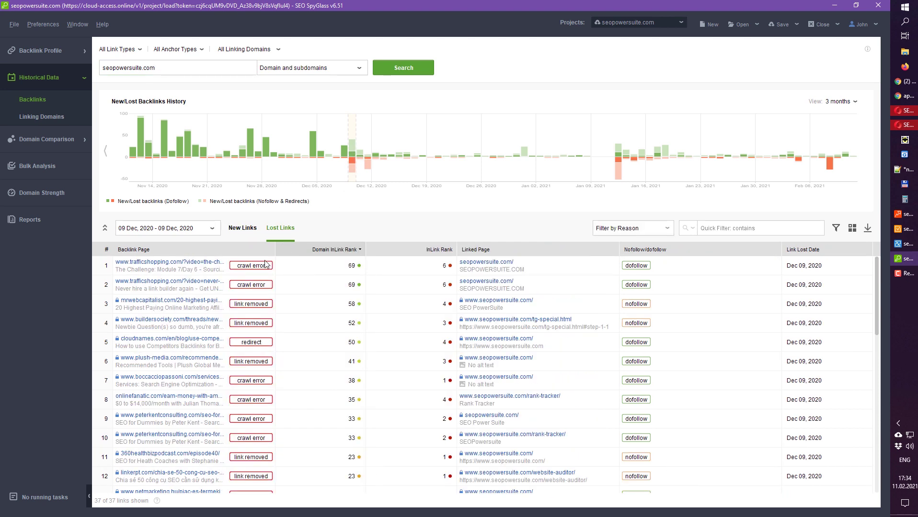
left_click_drag(276, 250, 346, 249)
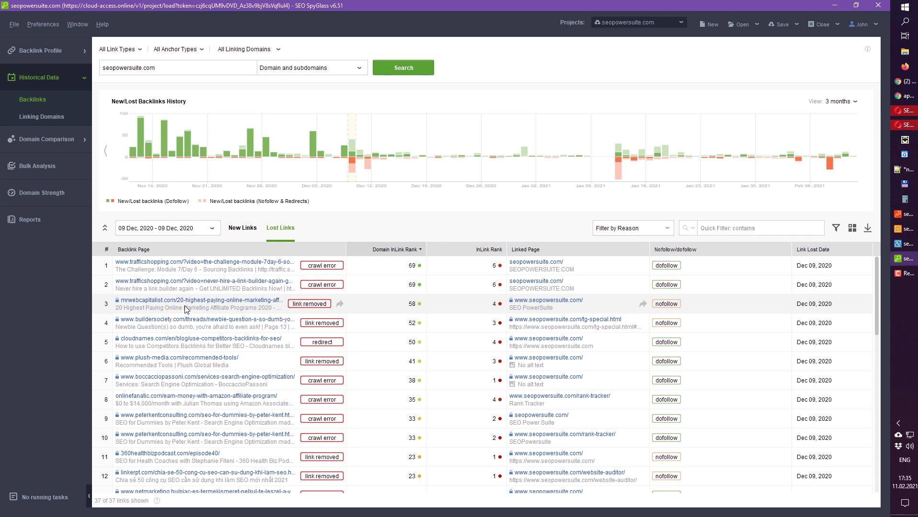
Step: View the domain comparison summary and look at the domains-to-compare settings, closing them without adding a domain
left_click(39, 140)
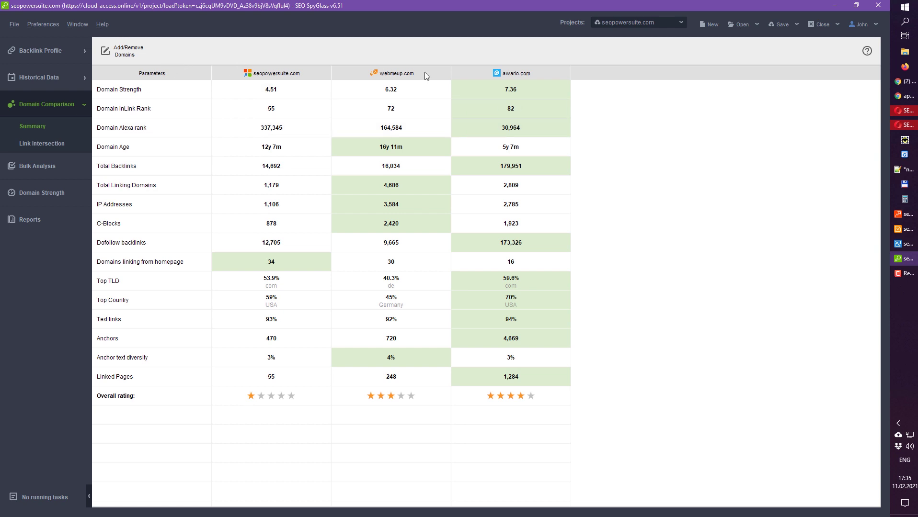
left_click(123, 52)
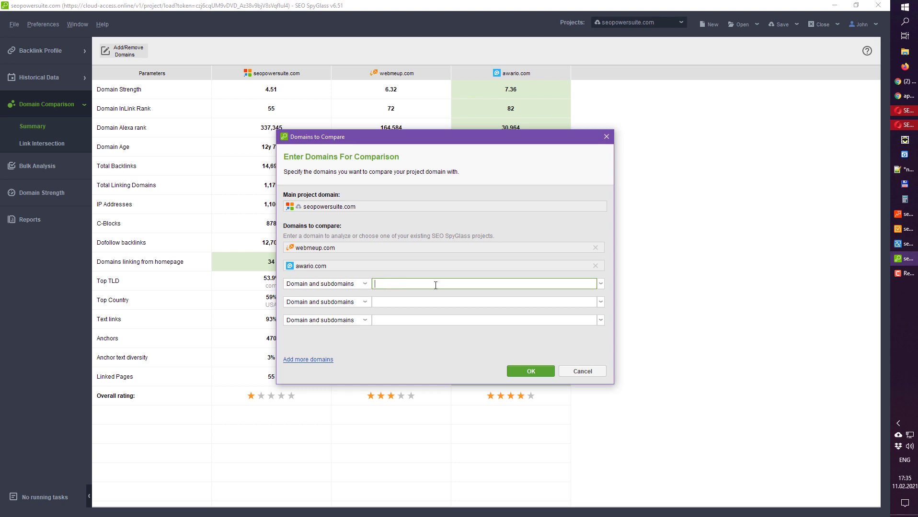
left_click(607, 137)
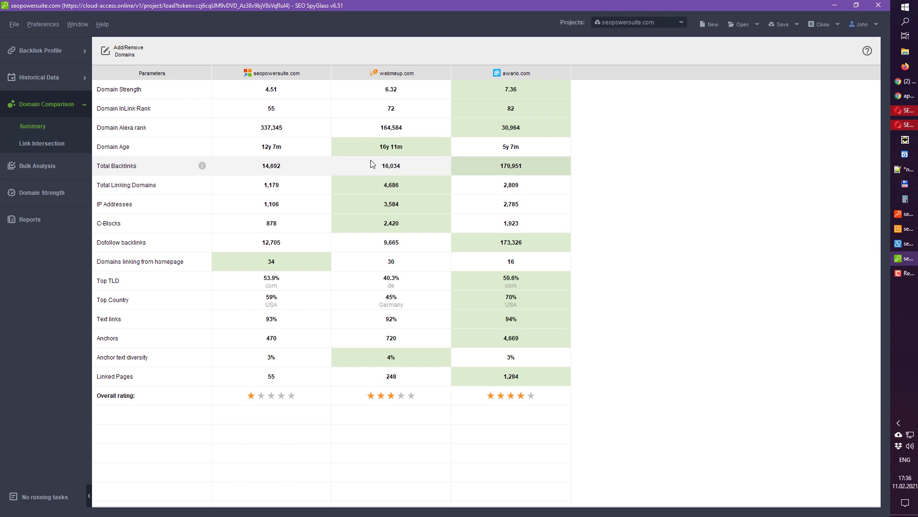
Step: Return to the anchor texts in the backlink profile, briefly minimizing and restoring SEO SpyGlass
left_click(61, 103)
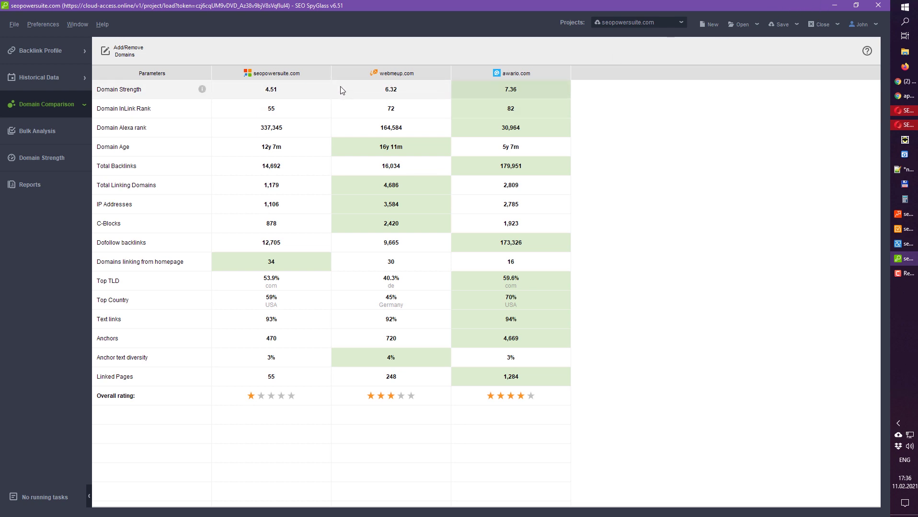
left_click(55, 53)
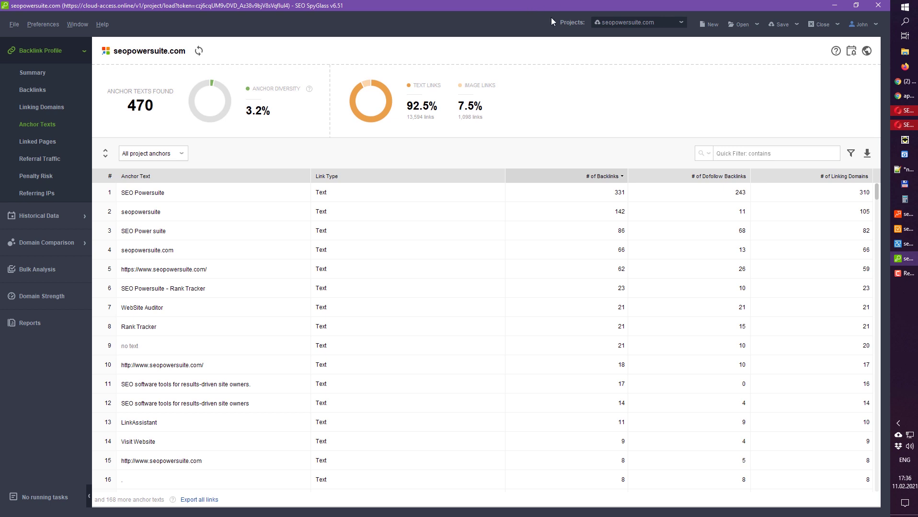
left_click(832, 6)
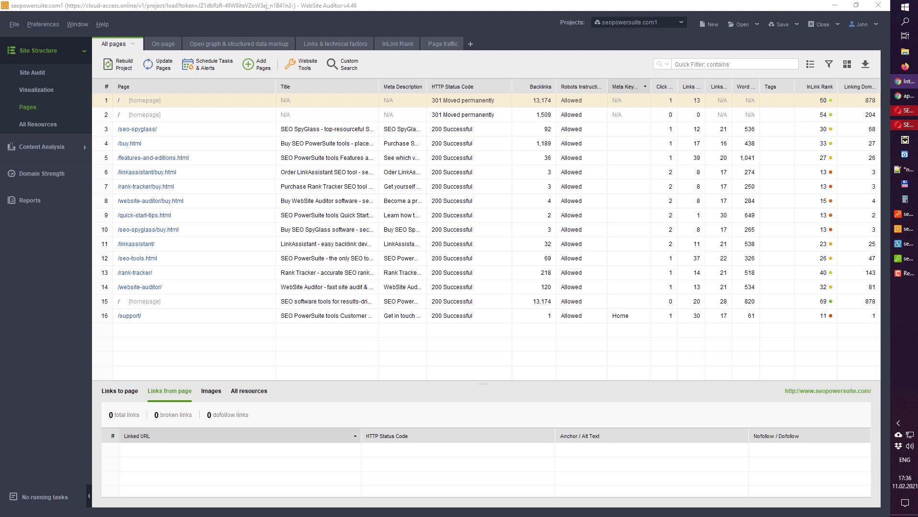
left_click(905, 258)
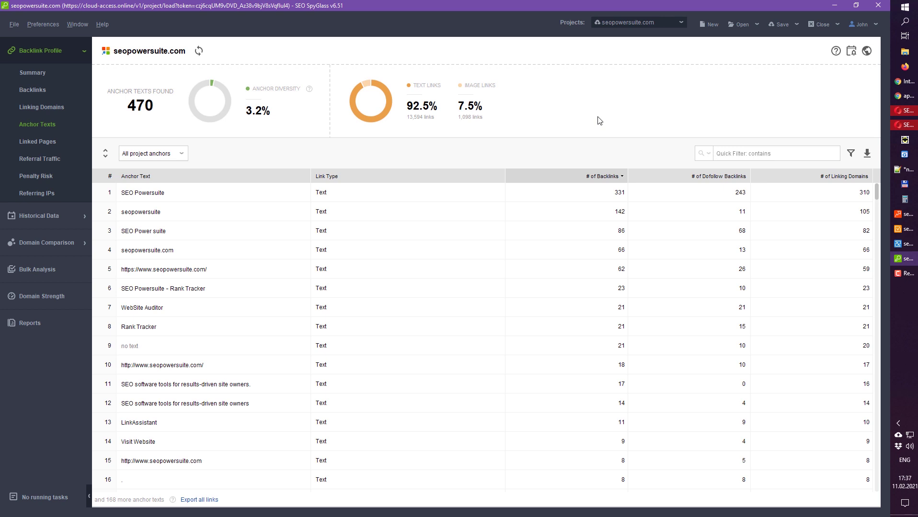
Step: Switch to WebSite Auditor and review the /linkassistant/ page's content and recommended keywords in the Content Editor
left_click(905, 229)
left_click(41, 147)
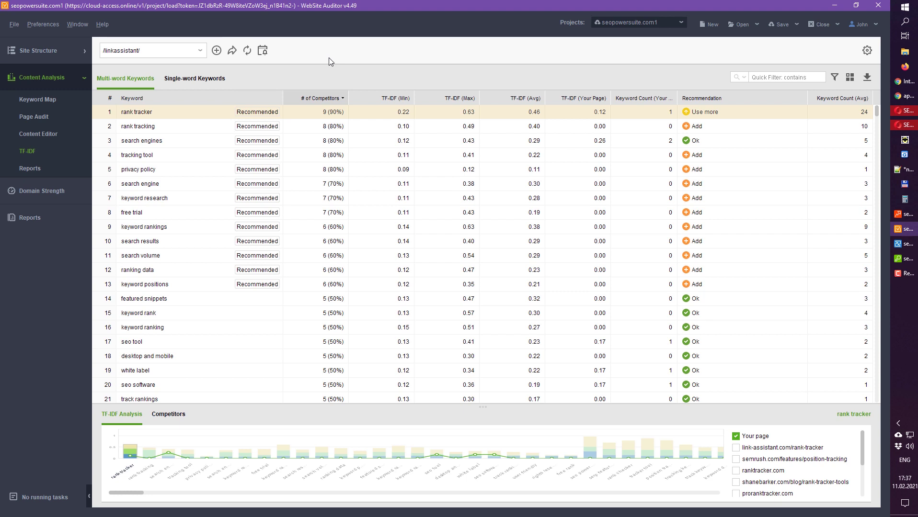
left_click(49, 134)
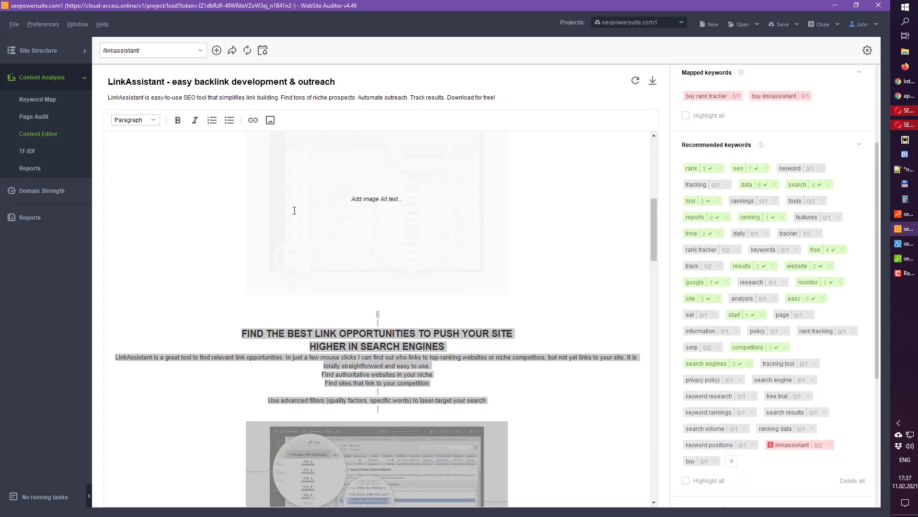
scroll(213, 199, "up", 5)
scroll(212, 199, "up", 3)
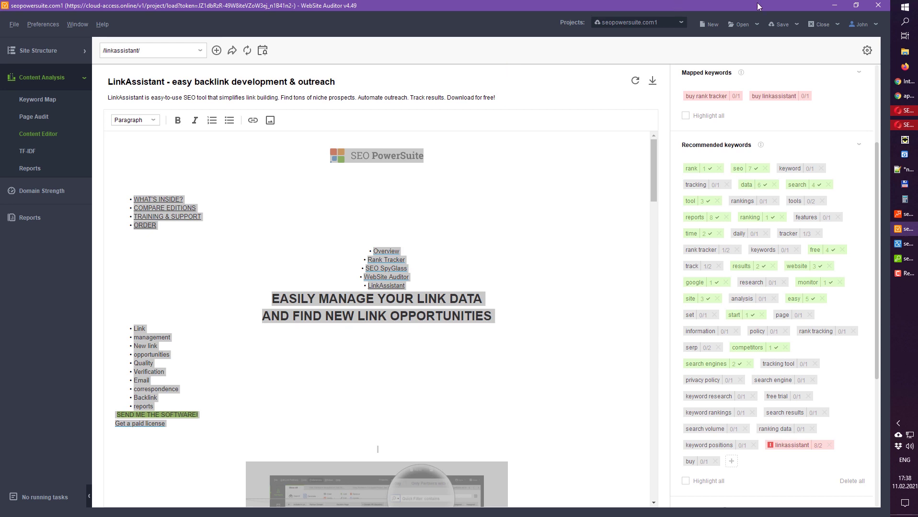
left_click(833, 5)
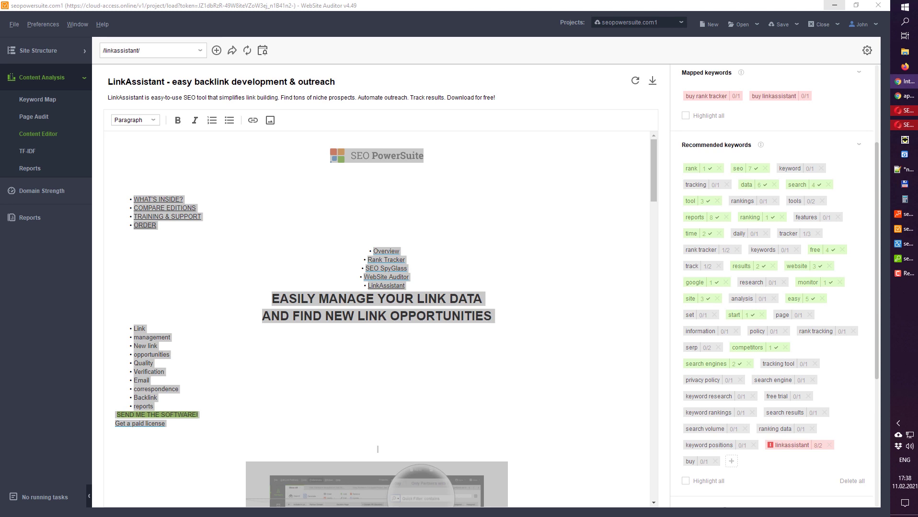
left_click(776, 9)
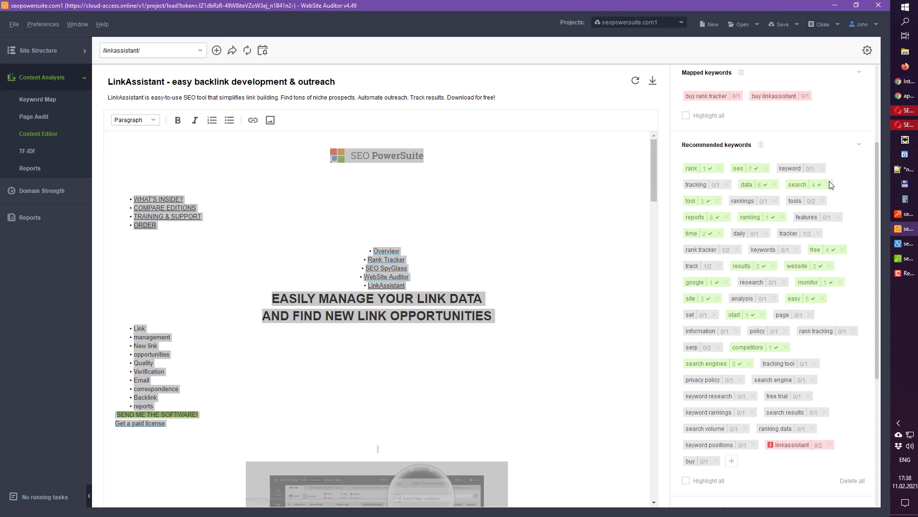
Step: Add the Page Bounce Rate (GA) column to the All pages table under Site Structure, finding it by searching "bou"
left_click(57, 61)
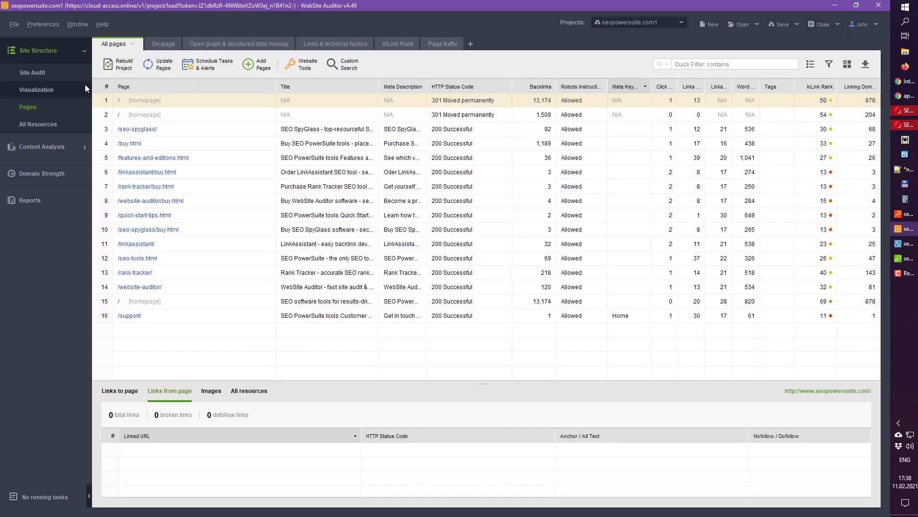
left_click(846, 64)
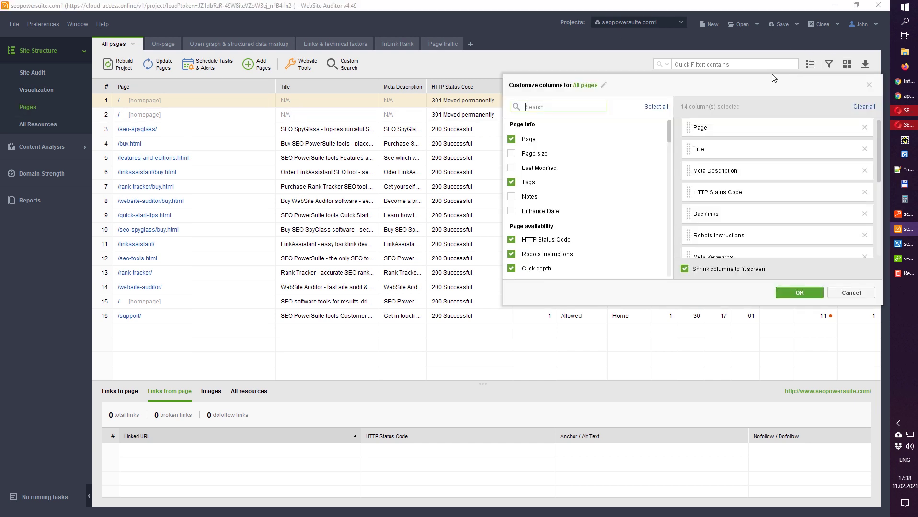
type("b")
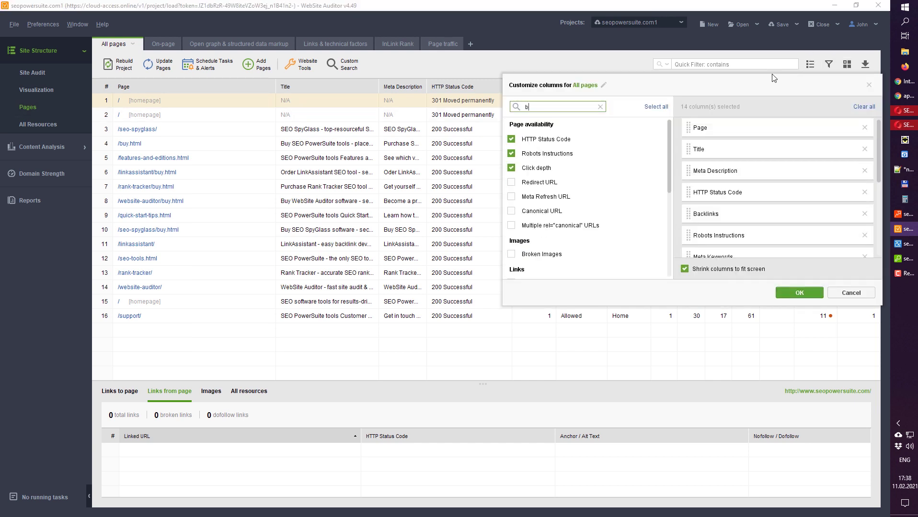
type("ou")
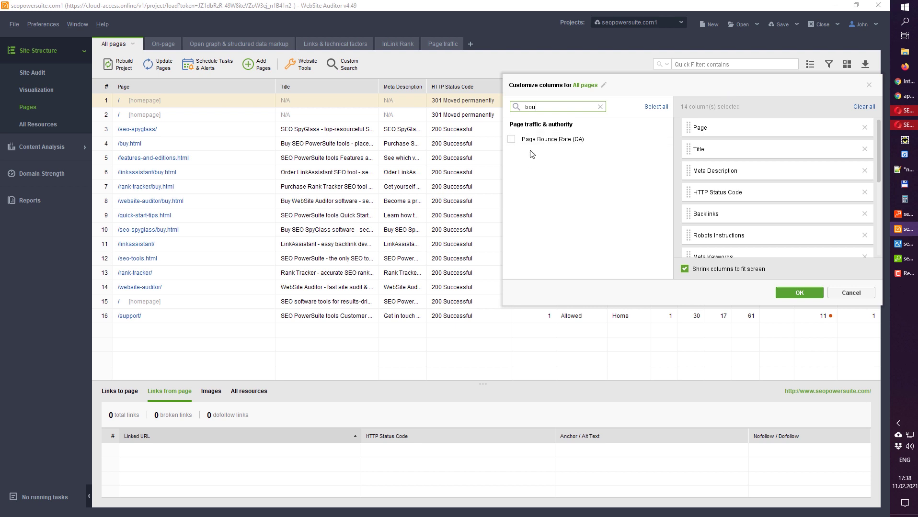
left_click(511, 140)
left_click(798, 292)
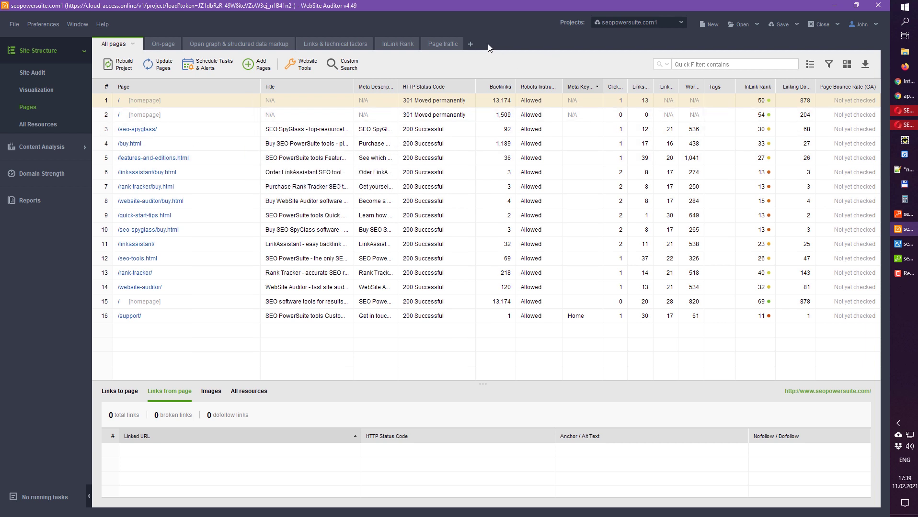
mouse_move(405, 120)
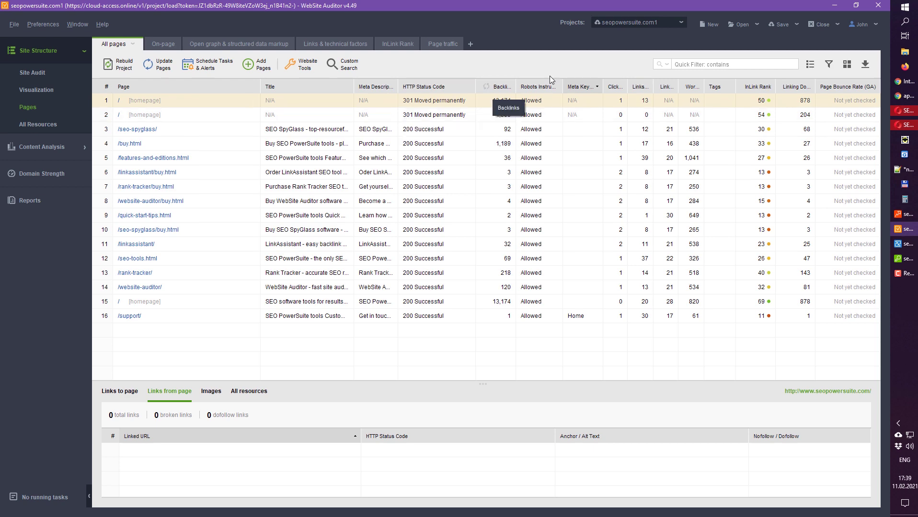
Step: Minimize WebSite Auditor, switch to the seopowersuite.com project in Rank Tracker and go to its reports
left_click(834, 5)
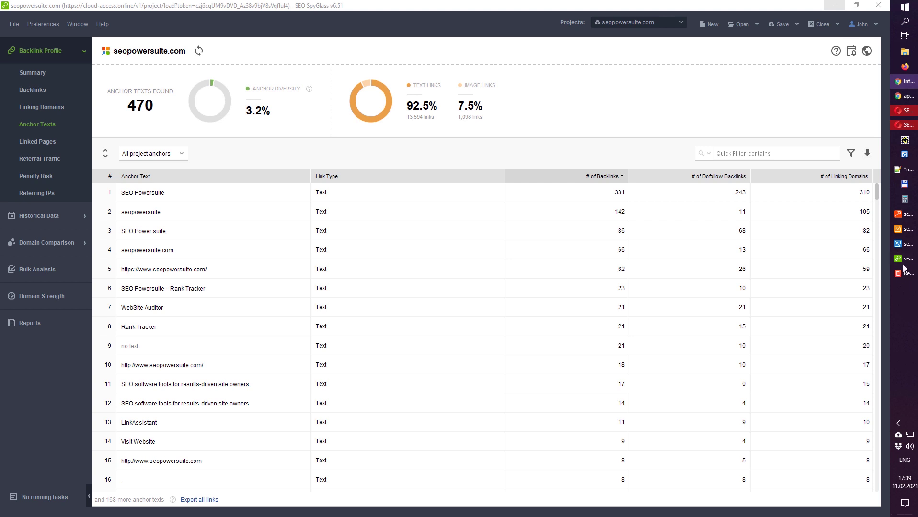
left_click(905, 214)
left_click(23, 161)
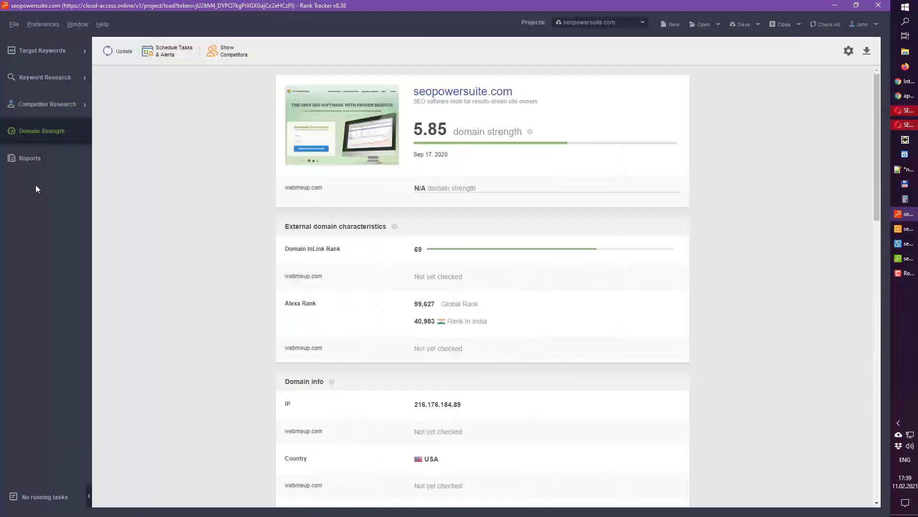
Step: Examine the domain strength report of seopowersuite.com, from domain info and search engine indexing to backlinks, social media popularity and traffic
scroll(236, 230, "down", 9)
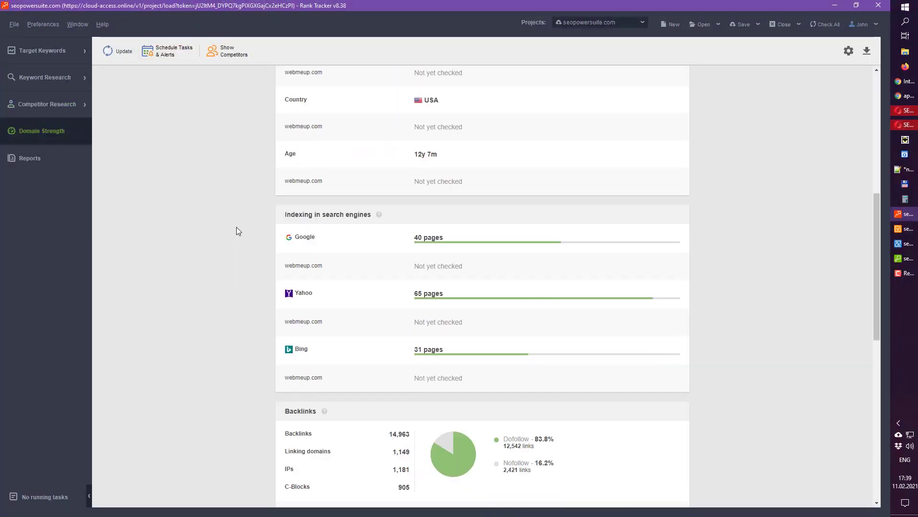
scroll(238, 232, "down", 7)
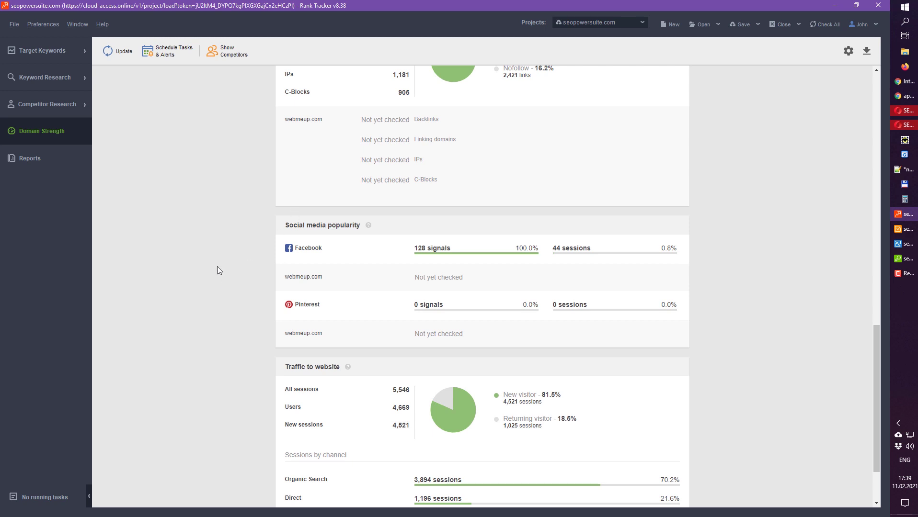
scroll(217, 267, "up", 3)
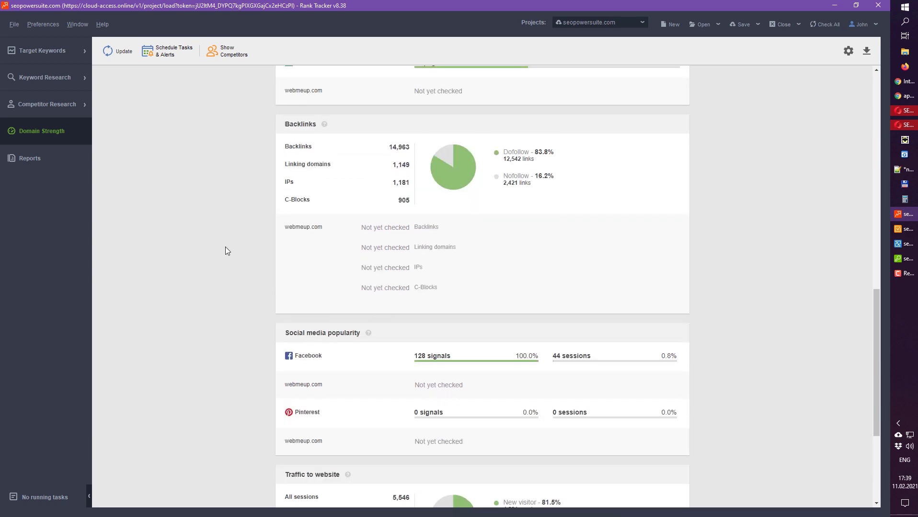
scroll(229, 259, "up", 3)
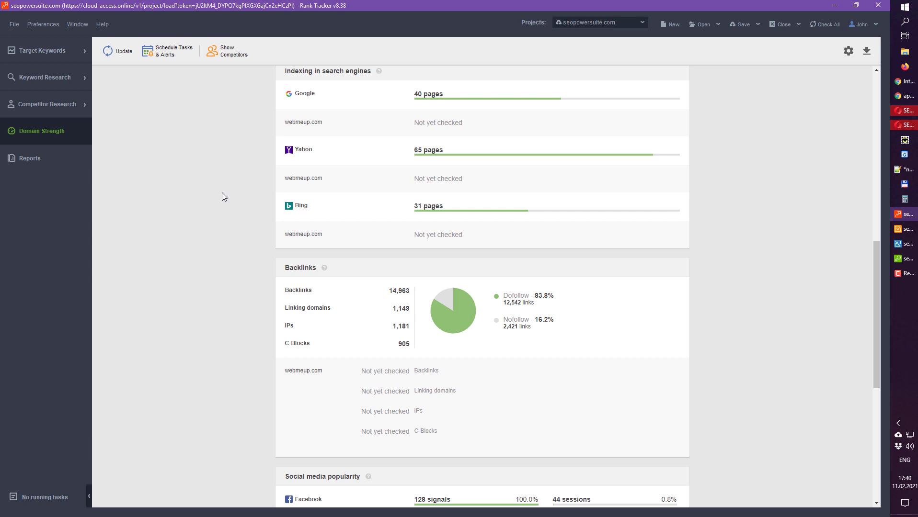
scroll(220, 200, "down", 1)
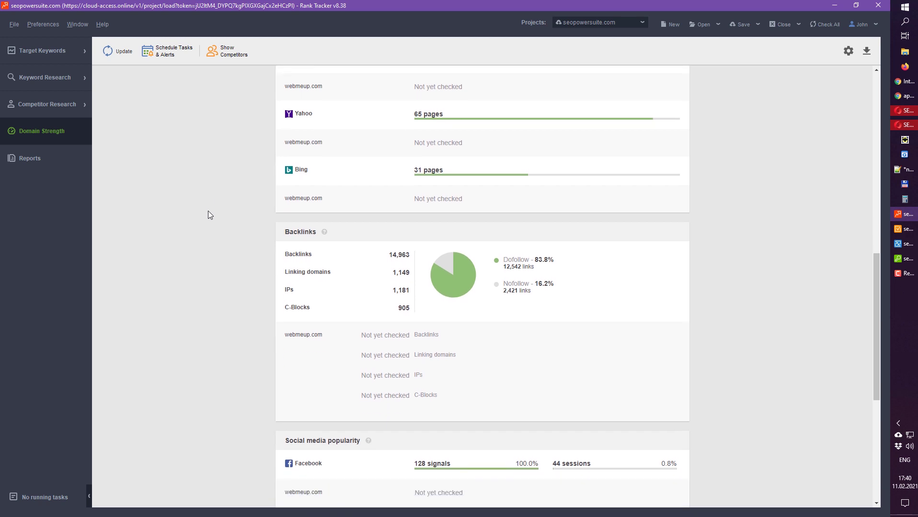
Step: Go to Rank Tracking under Target Keywords and switch to LinkAssistant, briefly showing and minimizing SEO SpyGlass
left_click(35, 49)
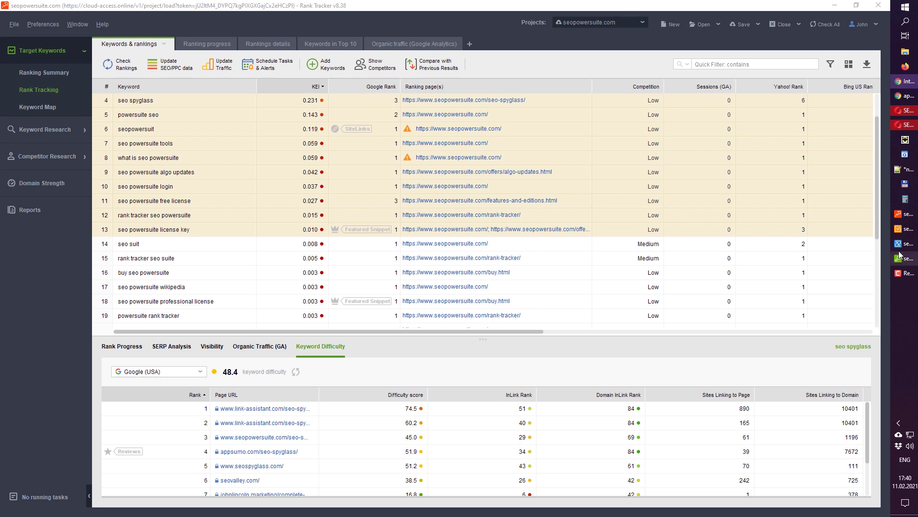
mouse_move(901, 252)
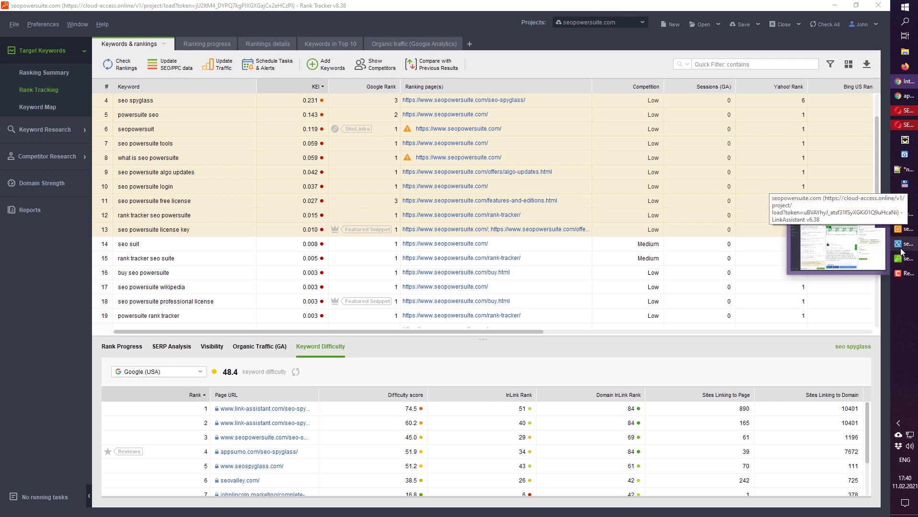
left_click(901, 252)
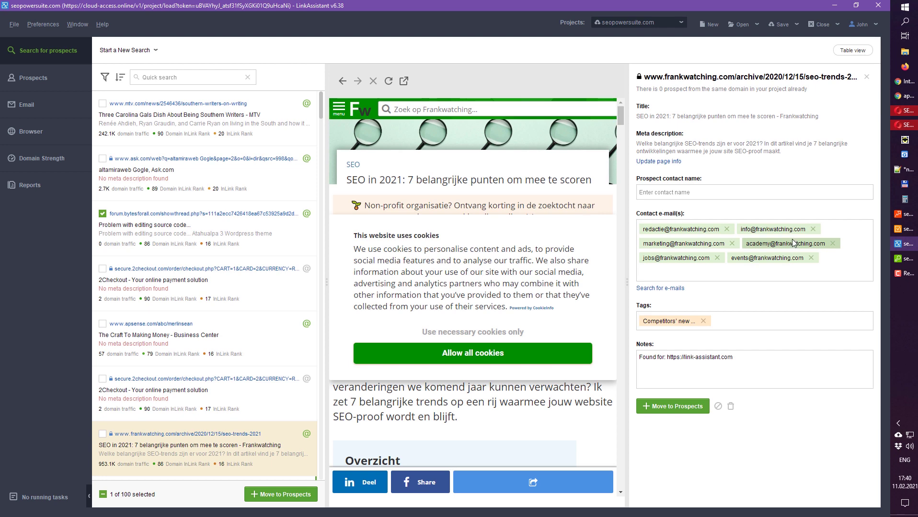
left_click(907, 260)
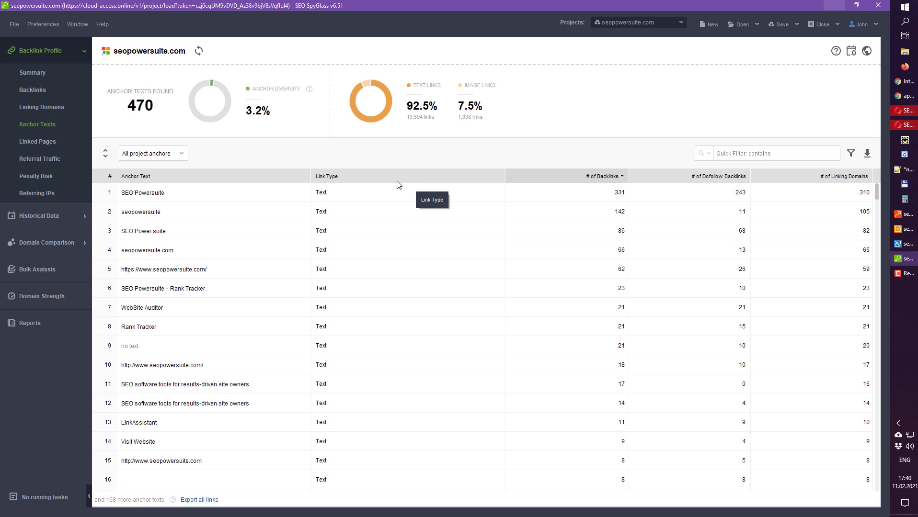
left_click(834, 6)
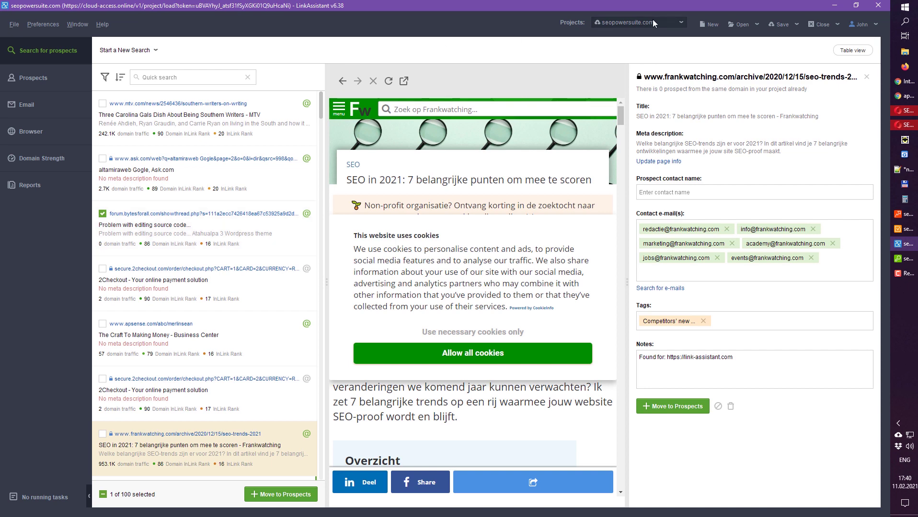
Step: Create a new LinkAssistant project for the website link-assistant.com, keeping USA and English
left_click(699, 23)
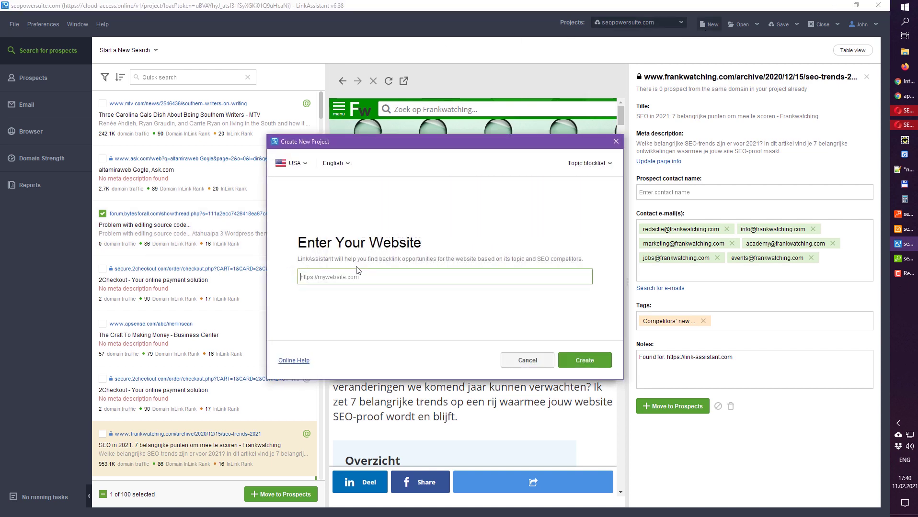
type("link-assistant.com")
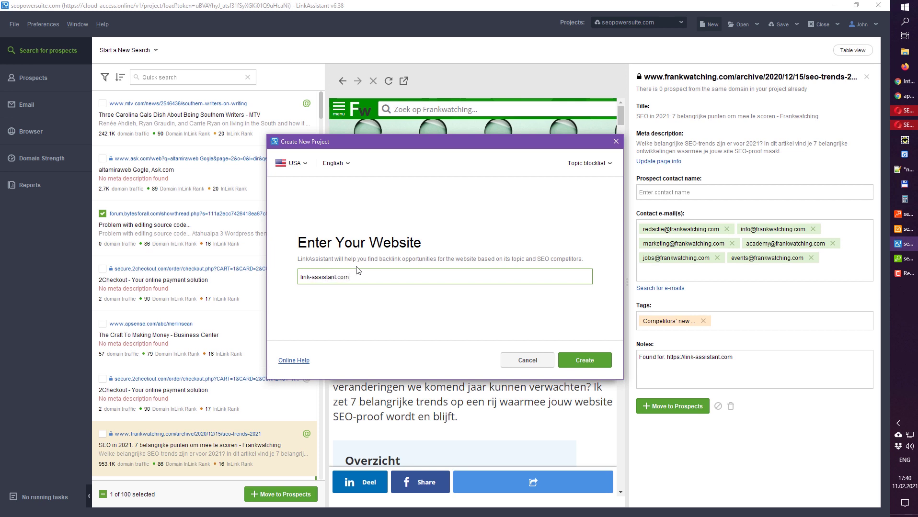
left_click(594, 364)
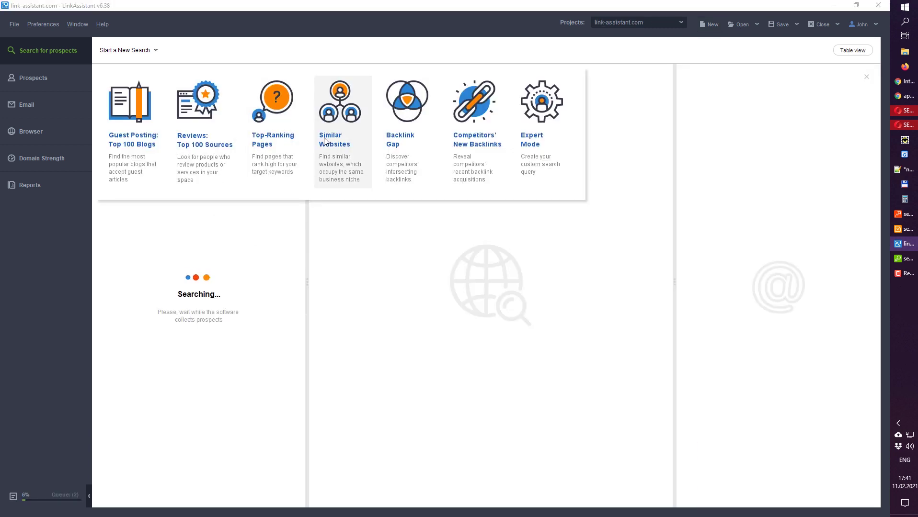
Step: Switch back to the seopowersuite.com project and look over the prospect search methods offered for a new search
left_click(649, 22)
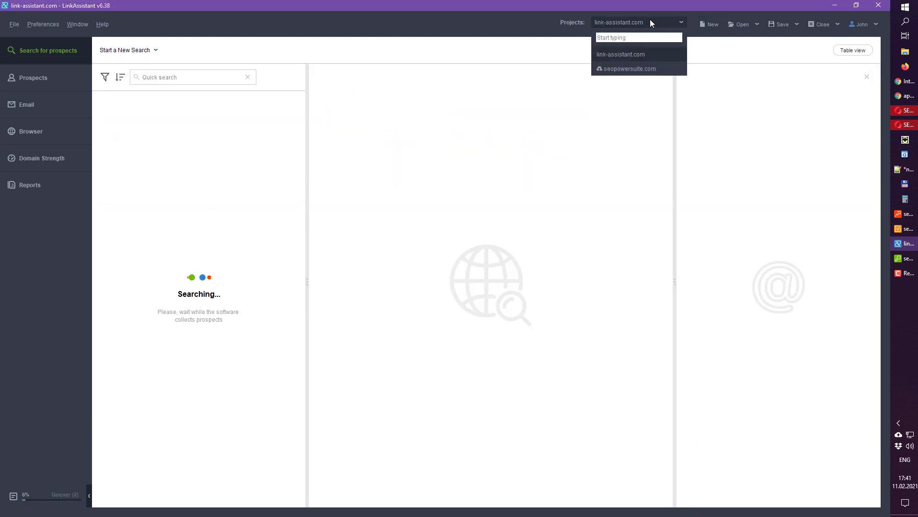
left_click(639, 67)
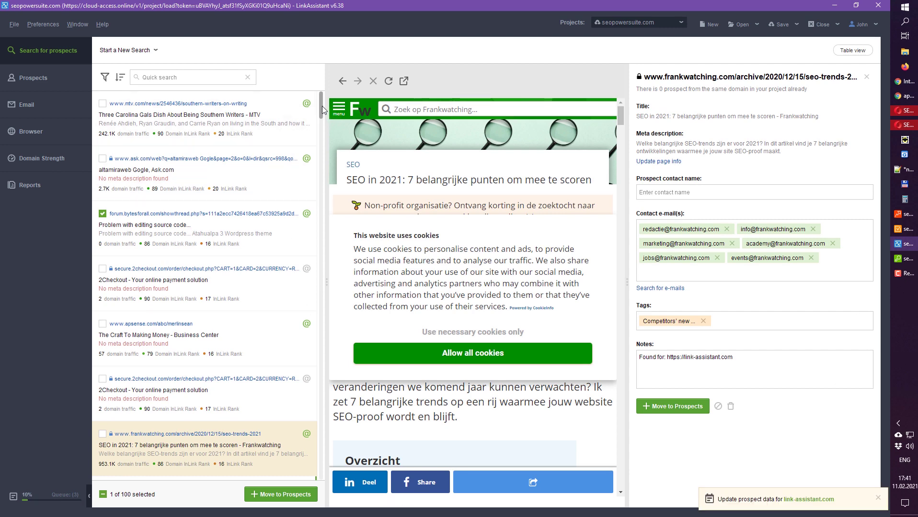
scroll(321, 105, "down", 5)
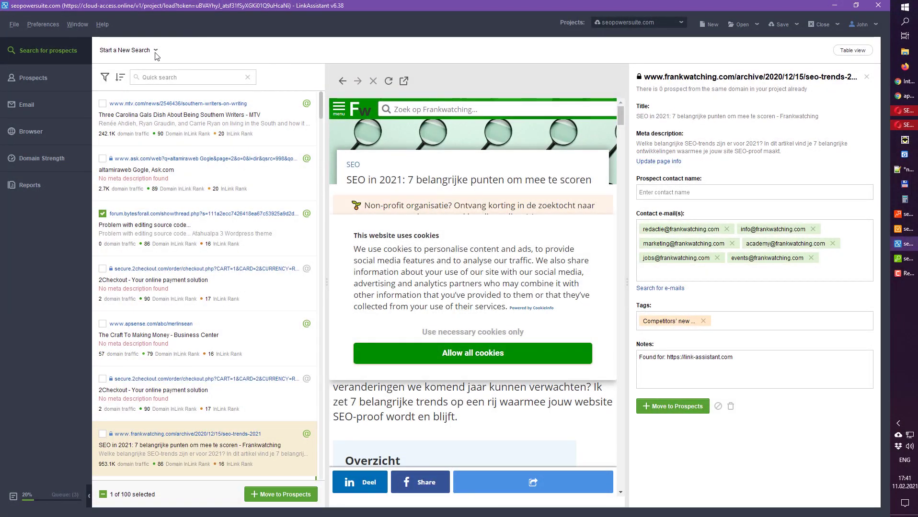
left_click(156, 52)
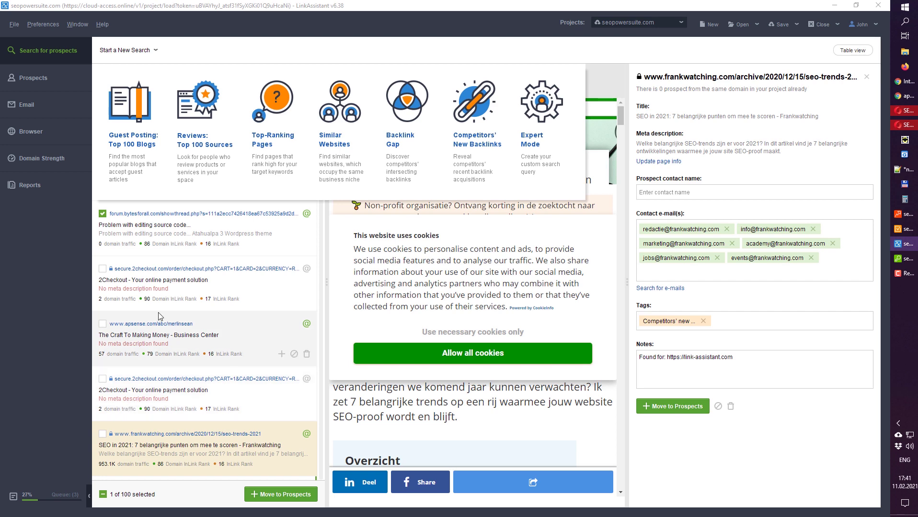
left_click(49, 282)
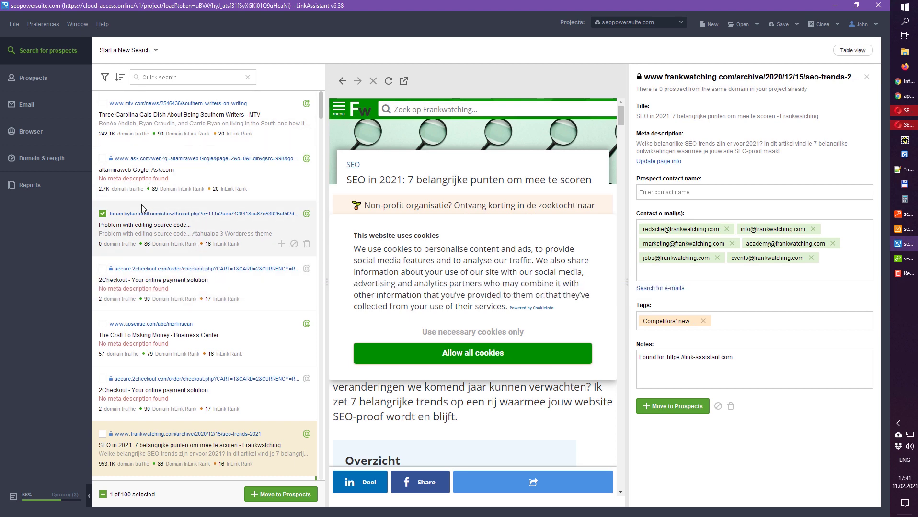
left_click_drag(320, 111, 321, 153)
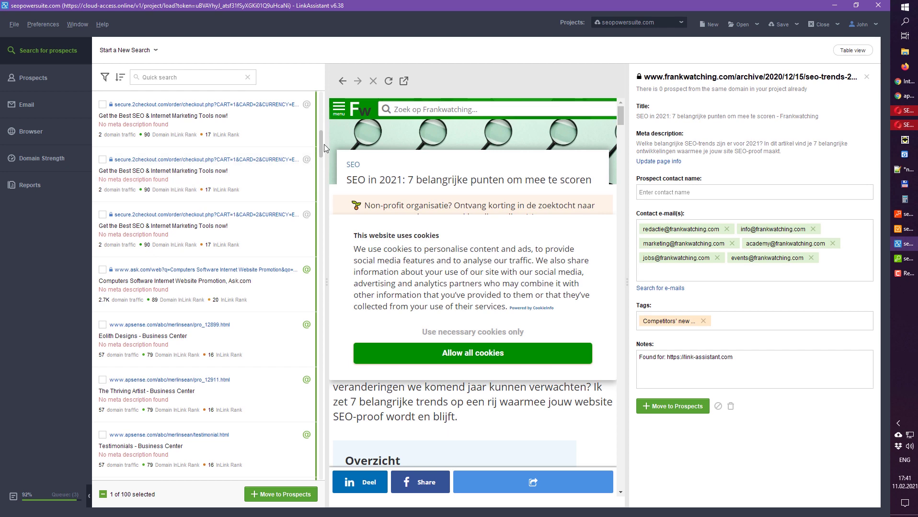
left_click_drag(323, 144, 322, 134)
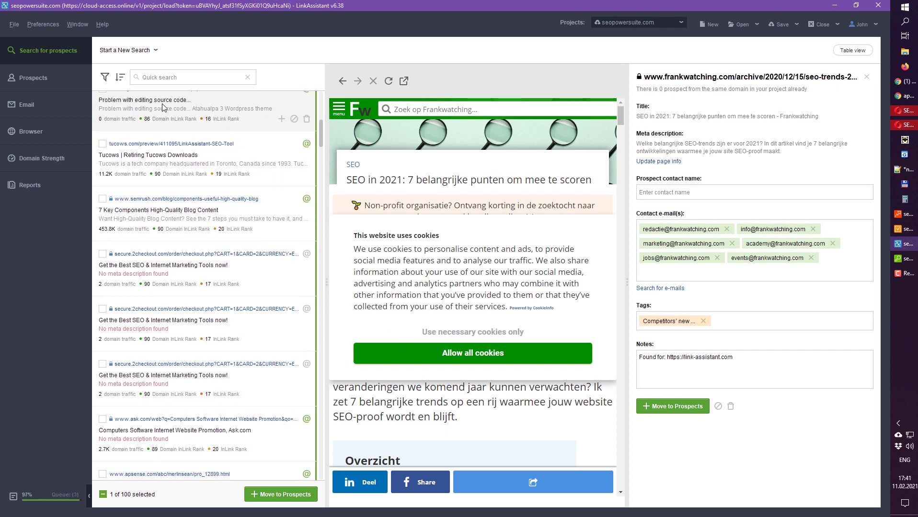
left_click(178, 155)
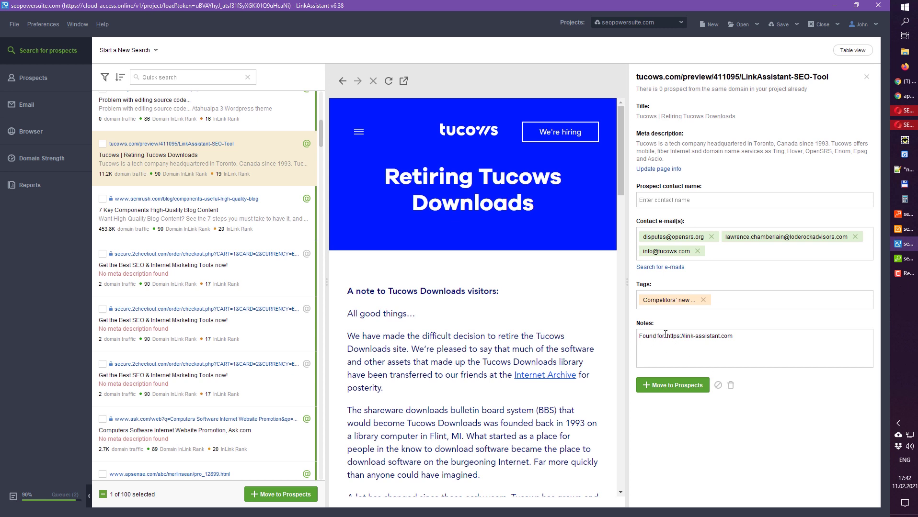
left_click_drag(665, 336, 735, 335)
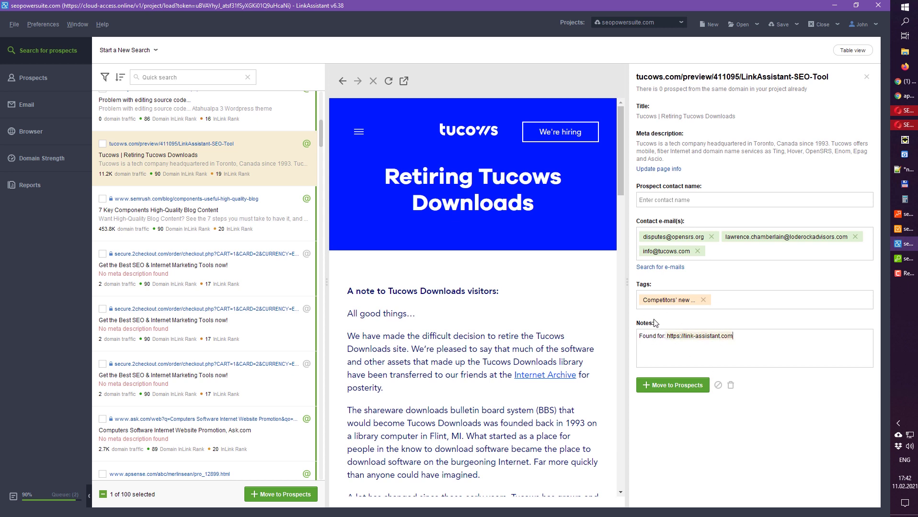
left_click(702, 338)
left_click_drag(667, 337, 737, 337)
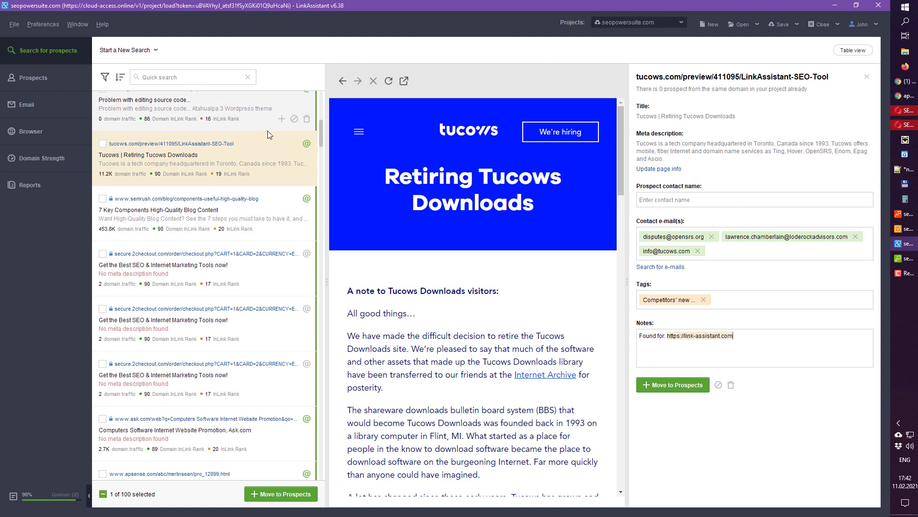
Step: Show the prospects in table view, briefly comparing it with the feed view, and widen the Prospect column
left_click(852, 50)
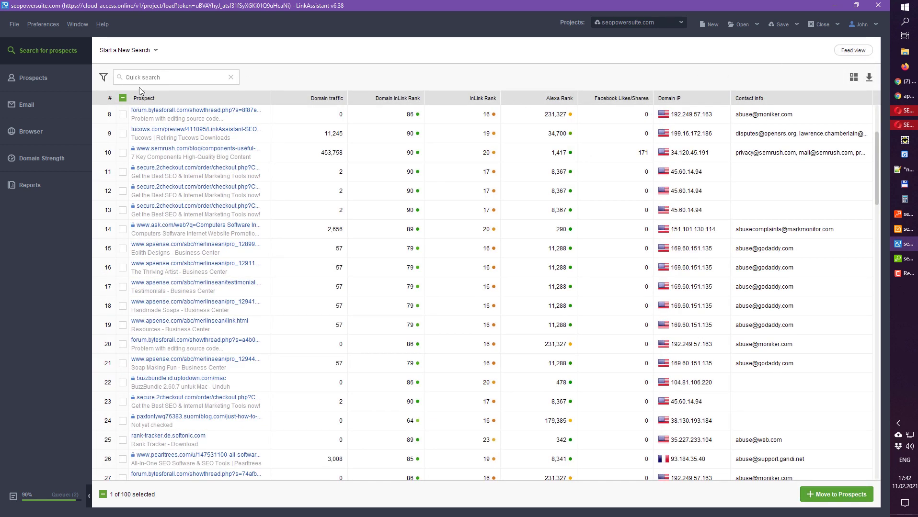
scroll(871, 118, "up", 3)
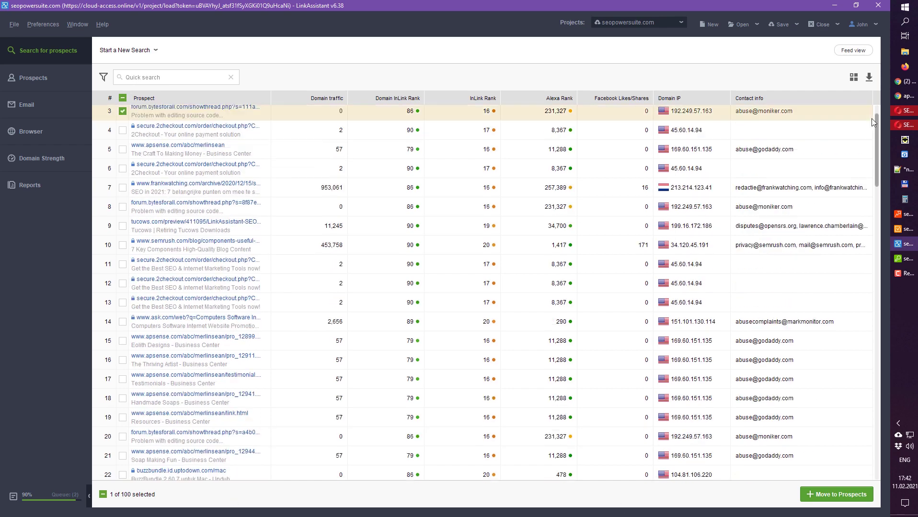
left_click_drag(871, 119, 876, 99)
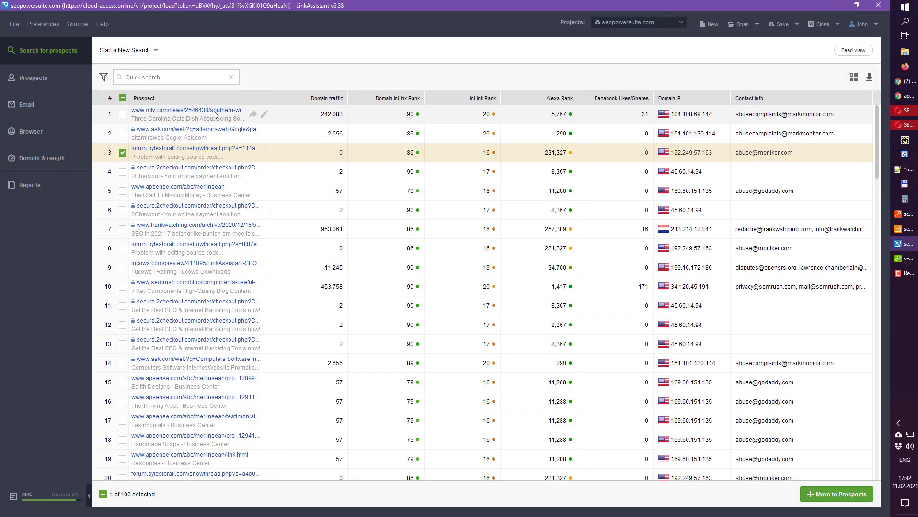
left_click(853, 50)
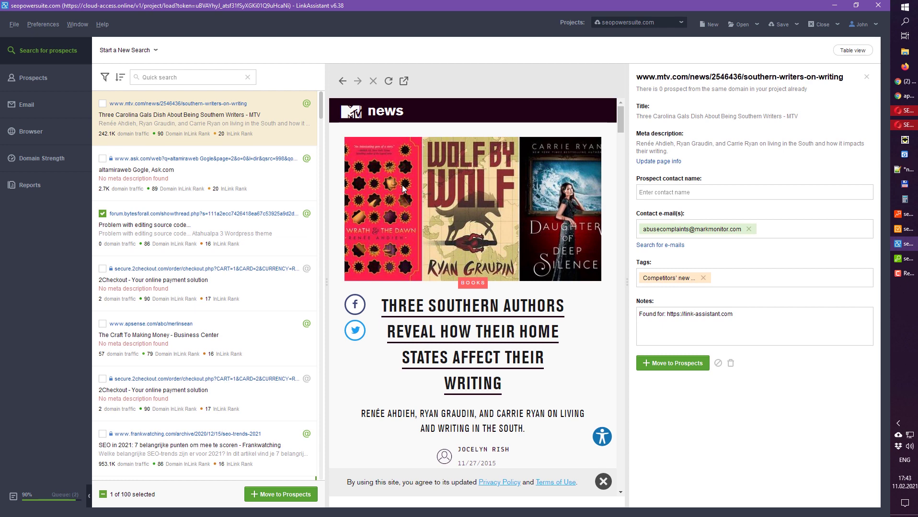
left_click(852, 51)
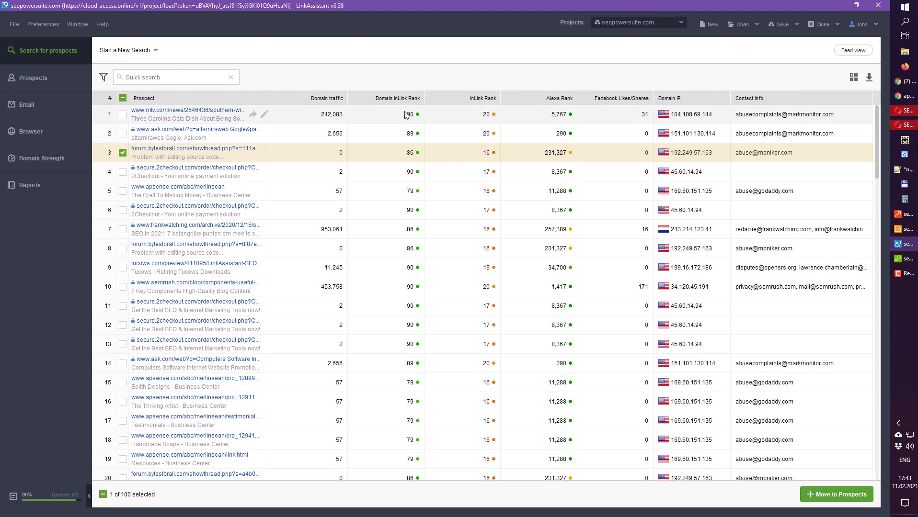
left_click_drag(271, 96, 365, 86)
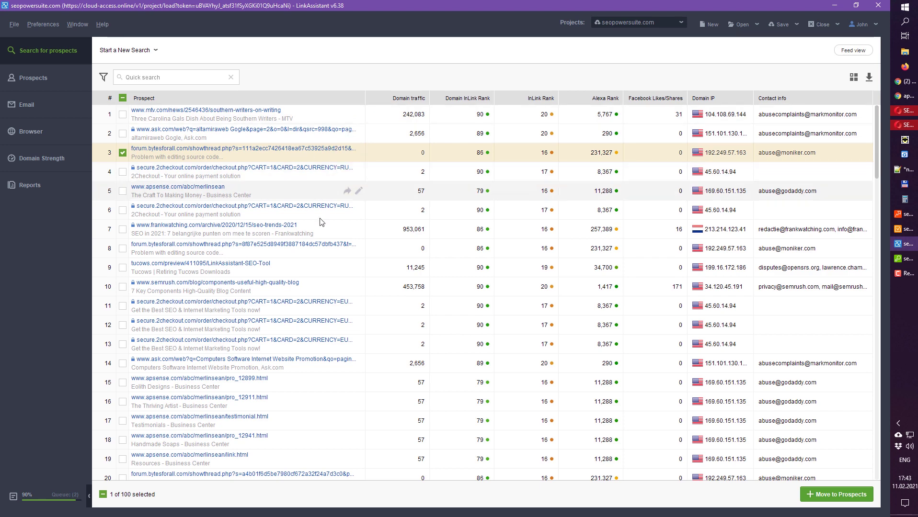
Step: Return the prospects to feed view, select all of them and delete them from the list
left_click(848, 51)
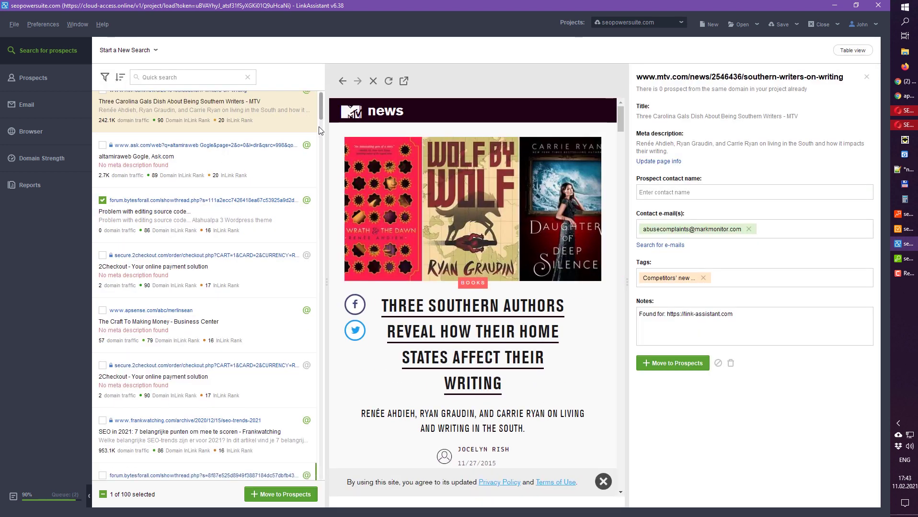
scroll(308, 329, "down", 15)
scroll(308, 329, "up", 15)
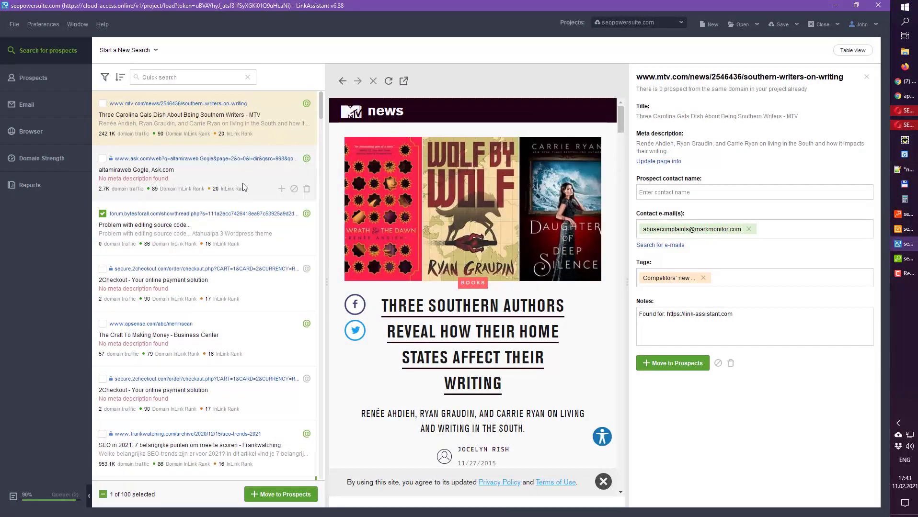
left_click(248, 176)
key("ctrl+a")
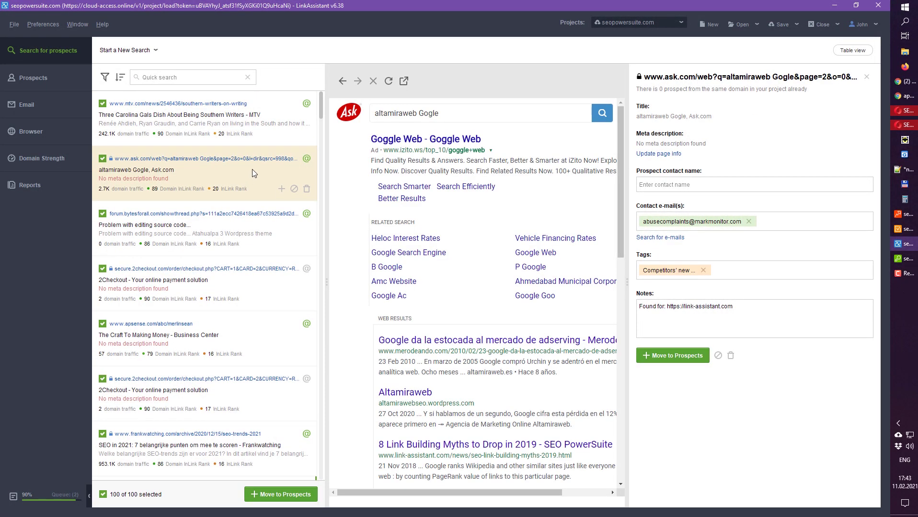
key("Delete")
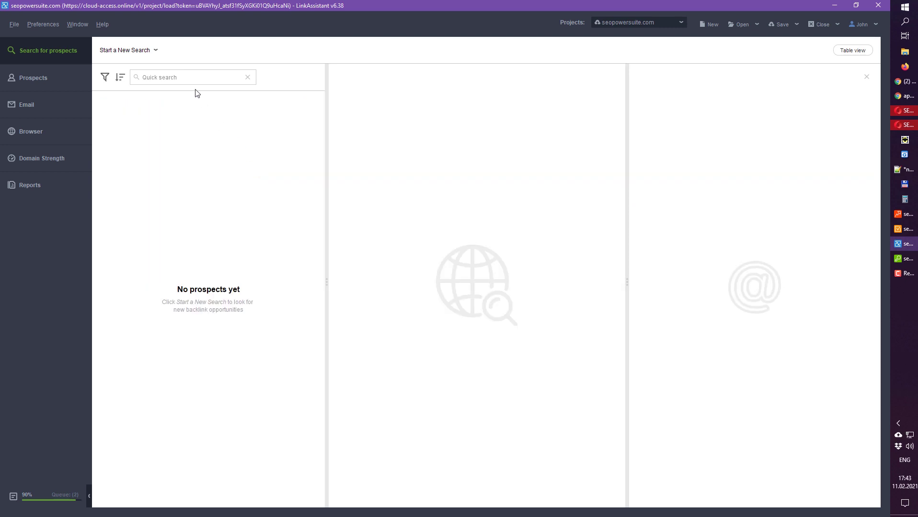
Step: Look over the setup options of the Top-Ranking Pages and Similar Websites prospect searches, closing each without running it
left_click(148, 51)
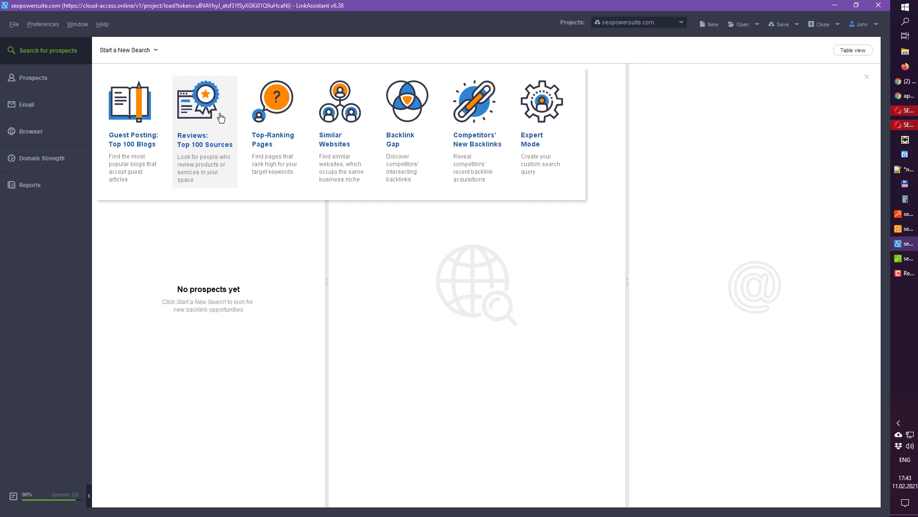
left_click(276, 127)
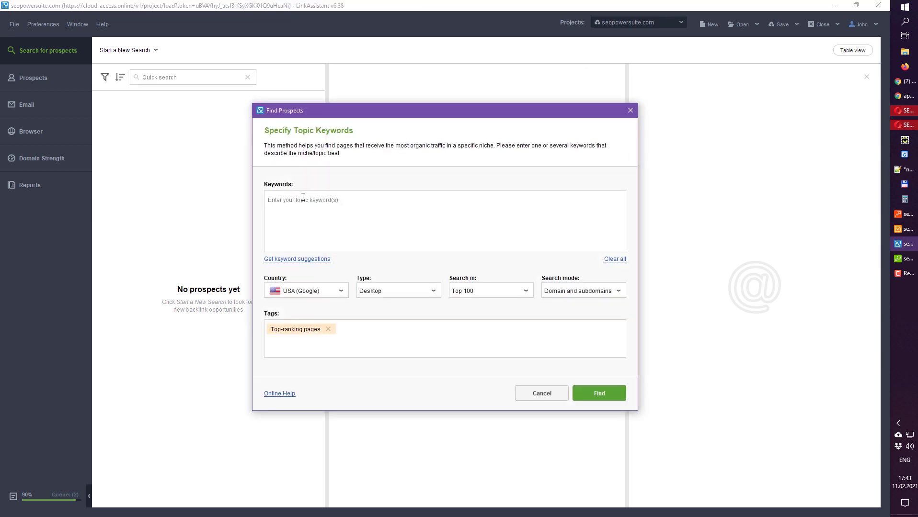
type("seo")
key("BackSpace")
left_click(628, 110)
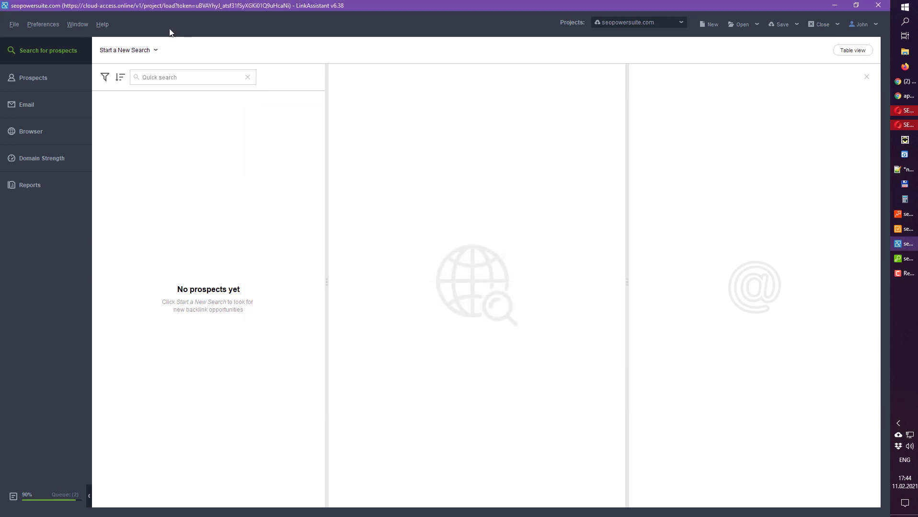
left_click(130, 49)
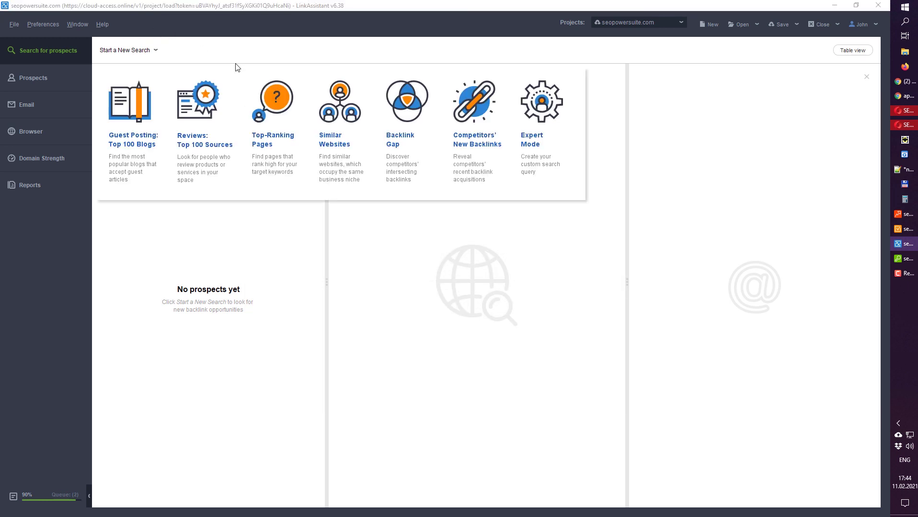
left_click(353, 124)
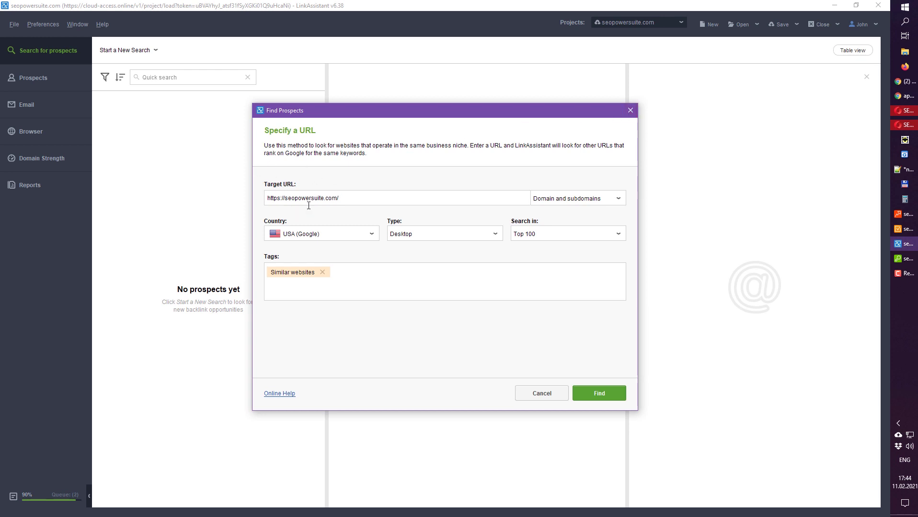
left_click(630, 110)
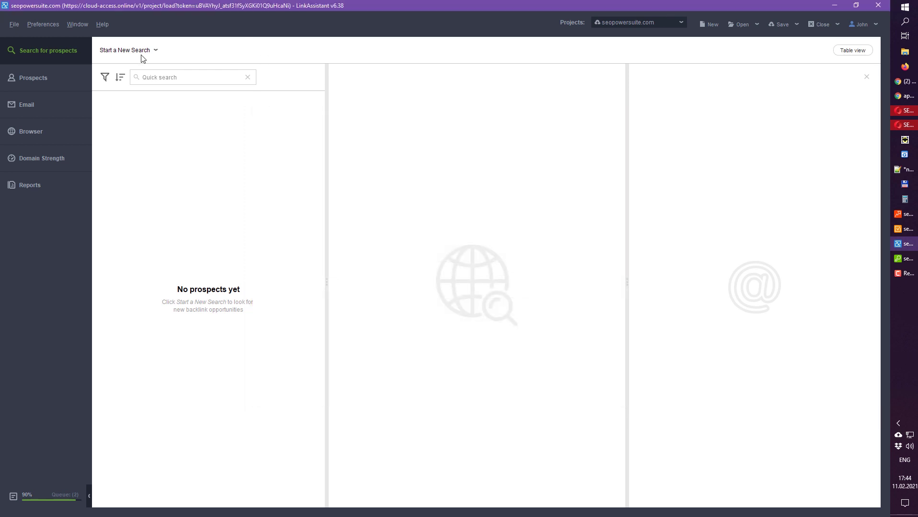
Step: Set up an Expert Mode search using Advanced Backlink Analysis, entering seopowersuite.com as the competitor URL
left_click(138, 53)
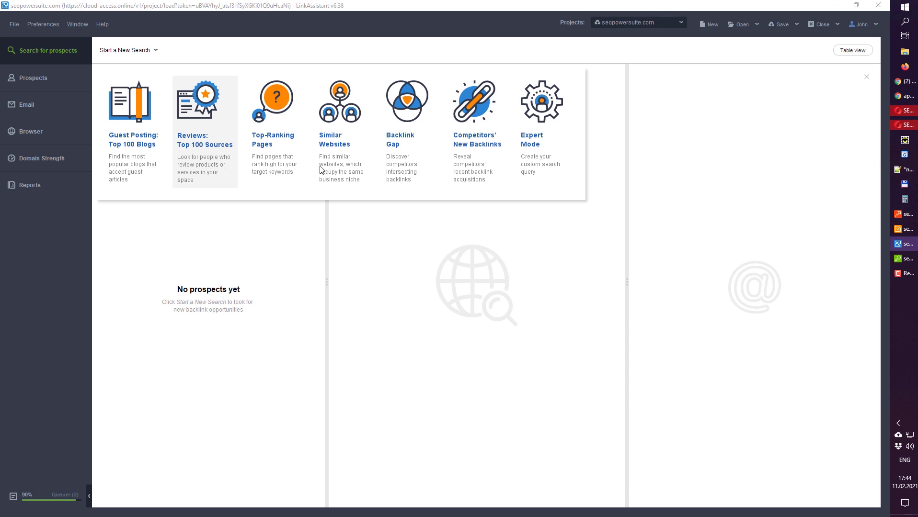
left_click(537, 110)
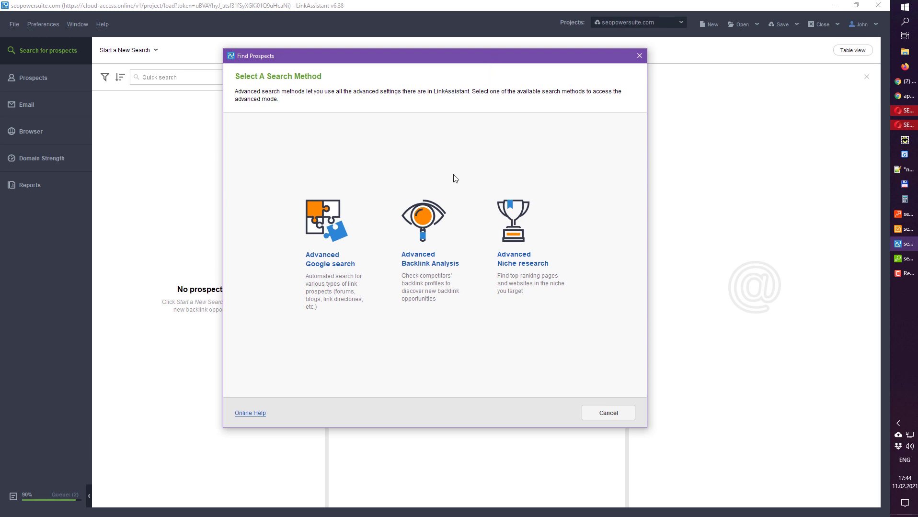
left_click(436, 240)
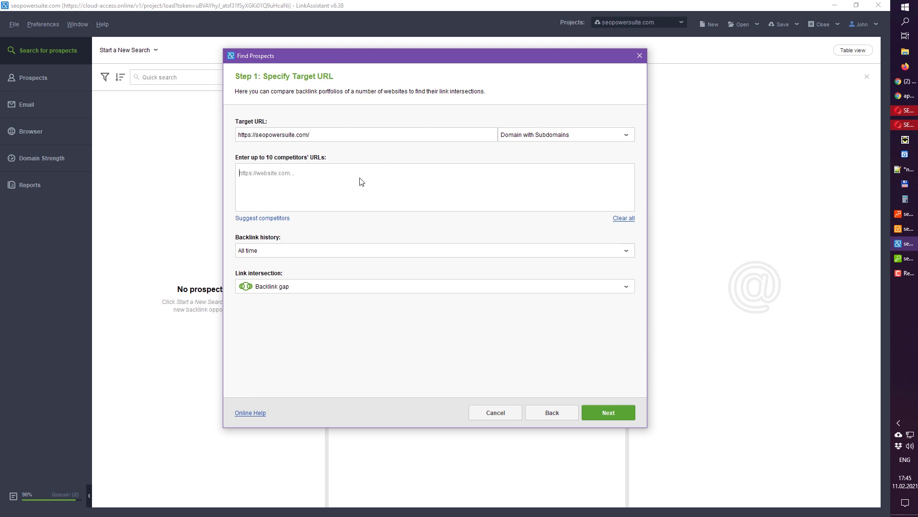
type("seopowersuite.com")
left_click(604, 411)
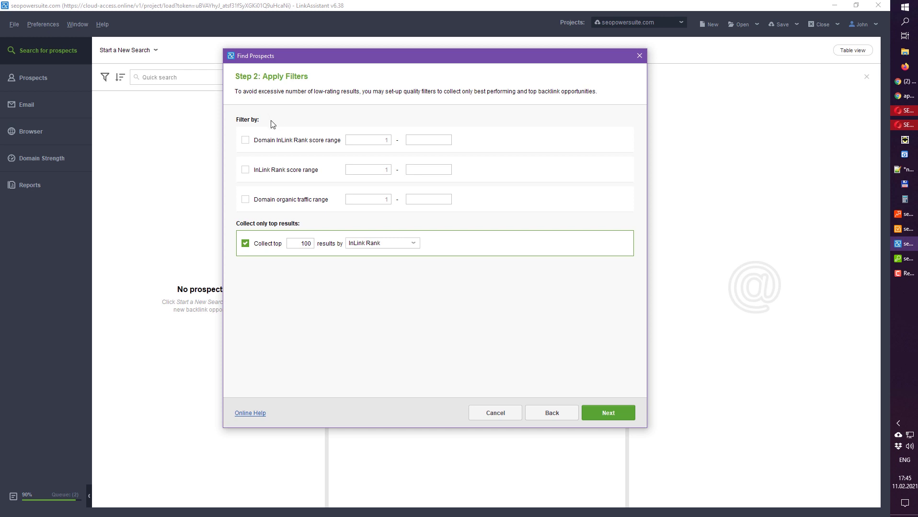
Step: Enable the Domain InLink Rank, InLink Rank and domain organic traffic filters, look over the expert options and abandon the search
left_click(254, 142)
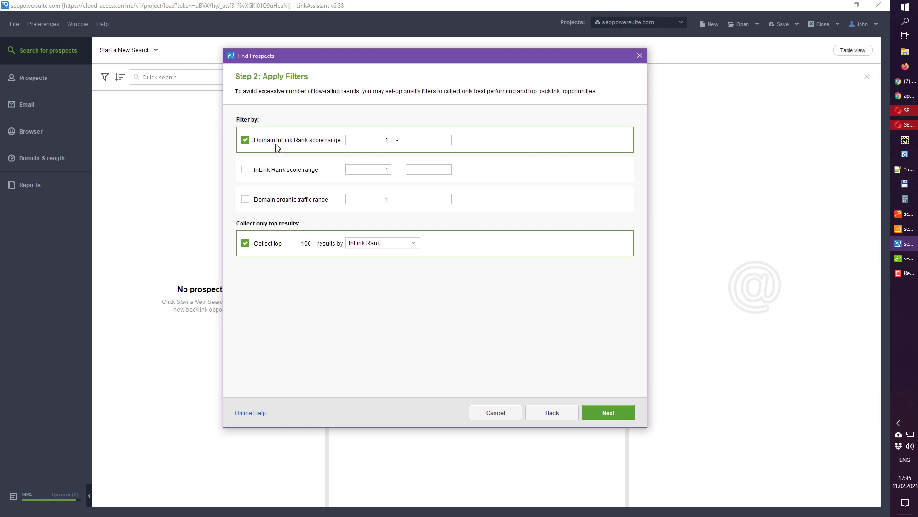
left_click(261, 171)
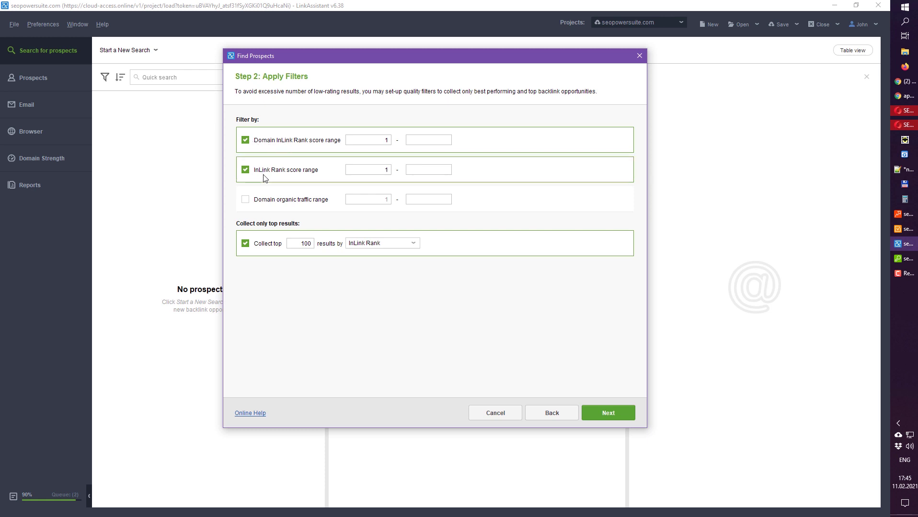
left_click(263, 201)
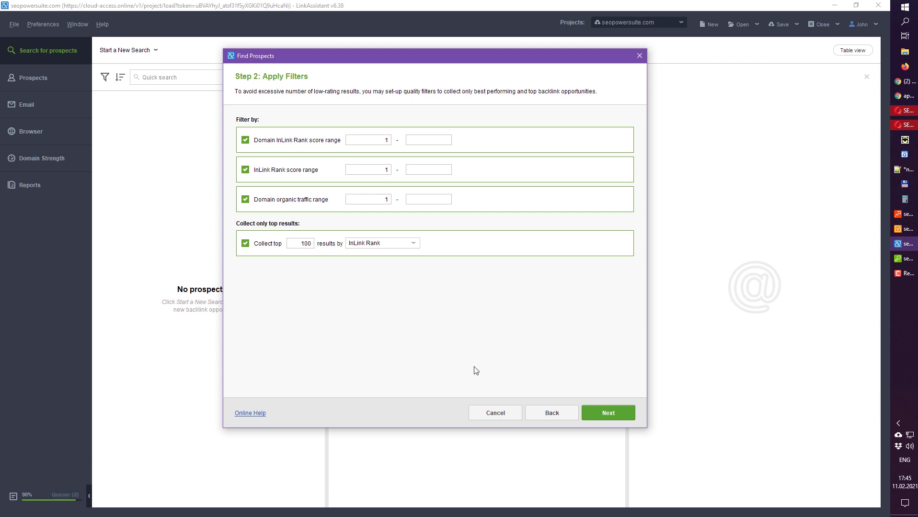
left_click(627, 414)
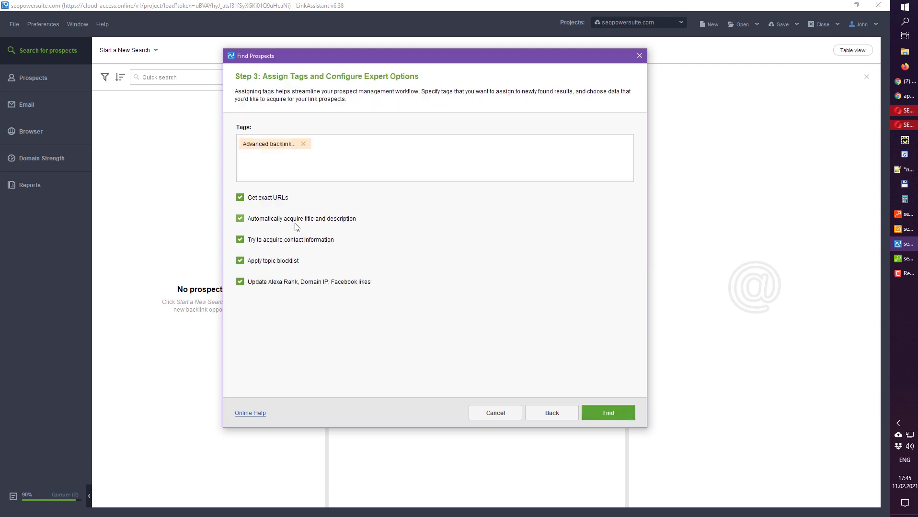
left_click(639, 56)
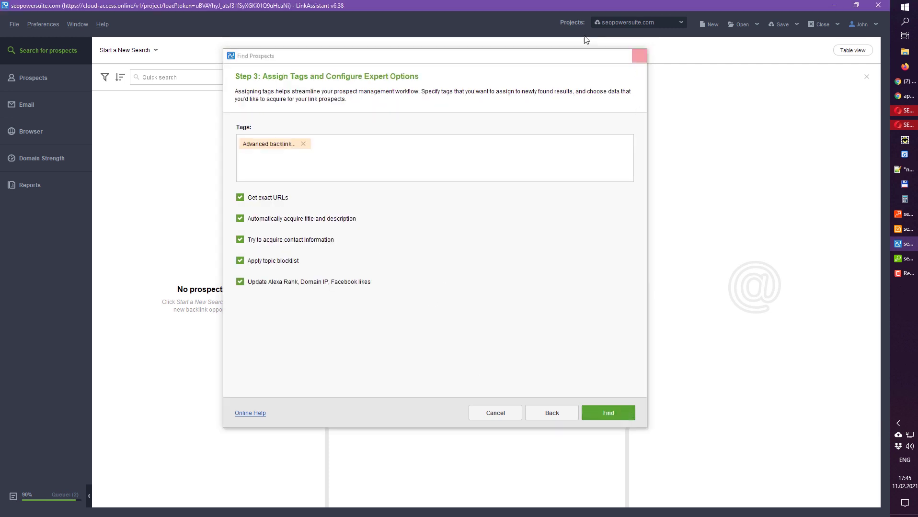
left_click(130, 49)
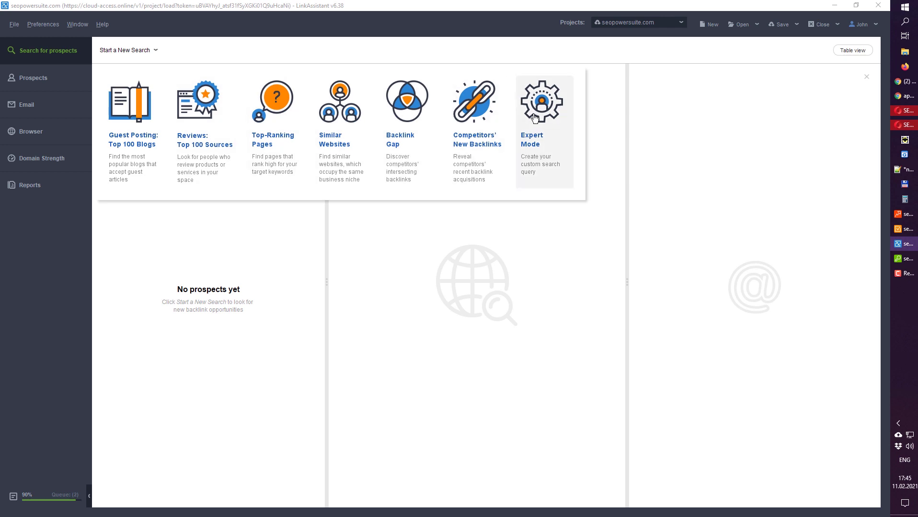
left_click(489, 25)
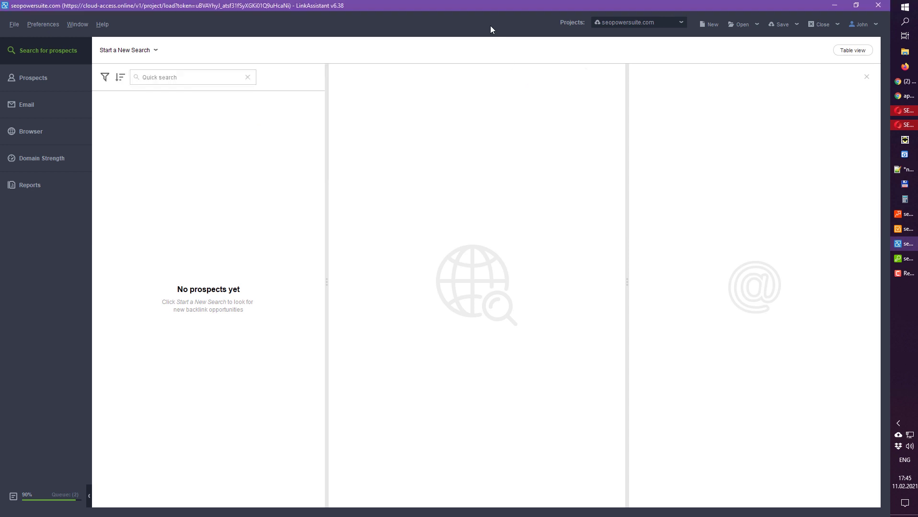
Step: Switch to the link-assistant.com project, move the econsultancy.com SEO tools article to Prospects and show the Link Prospects list
left_click(642, 22)
left_click(637, 54)
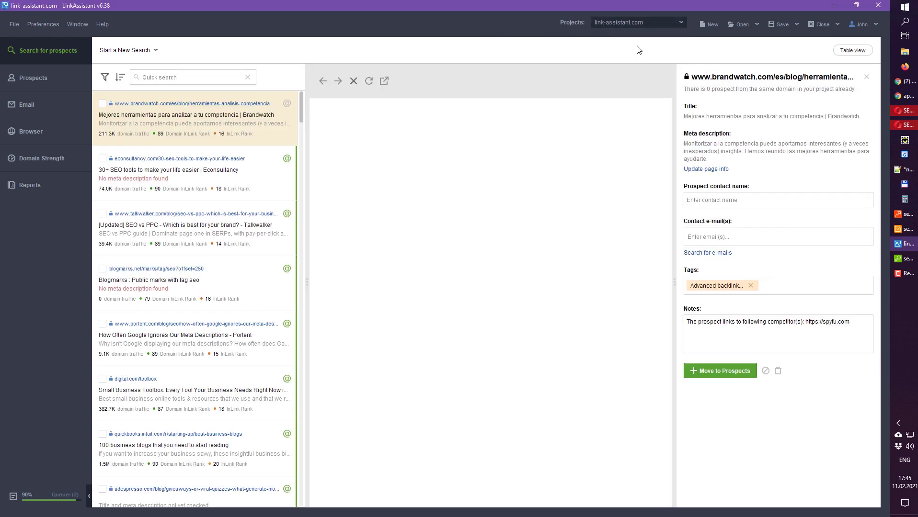
left_click(234, 160)
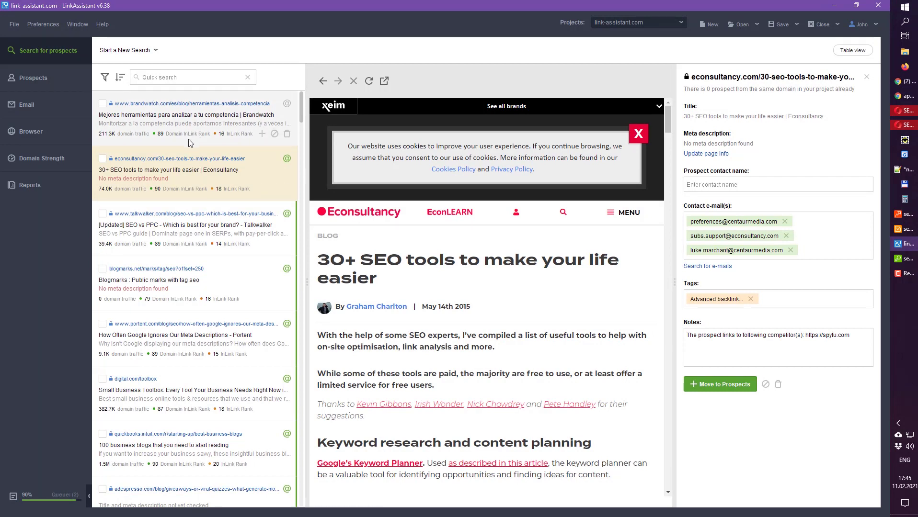
left_click(103, 159)
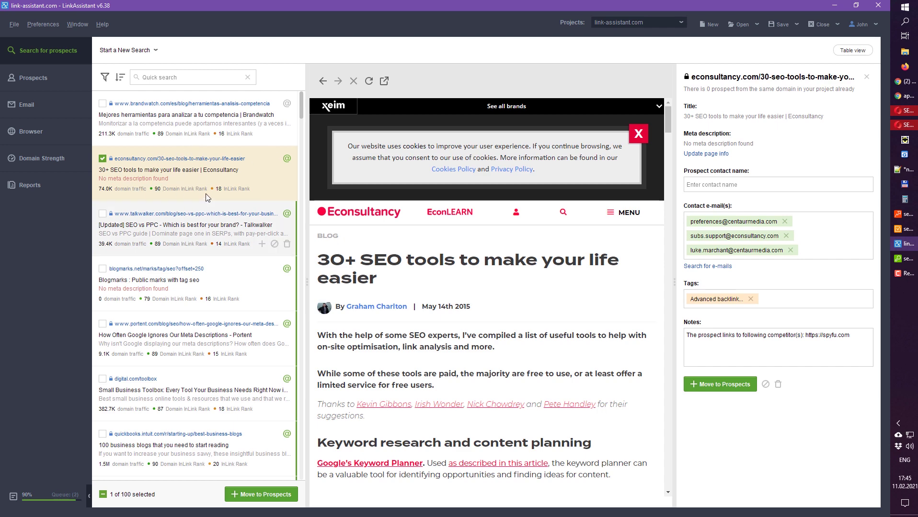
left_click(266, 498)
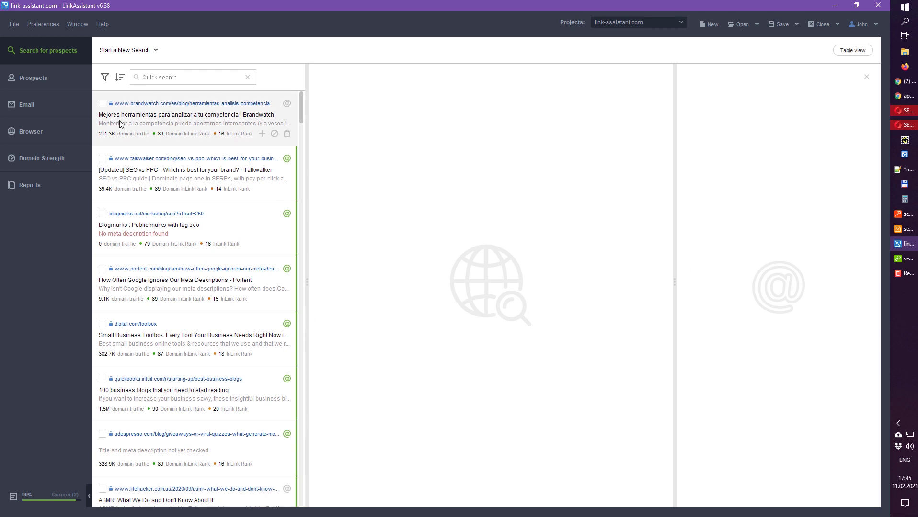
left_click(43, 78)
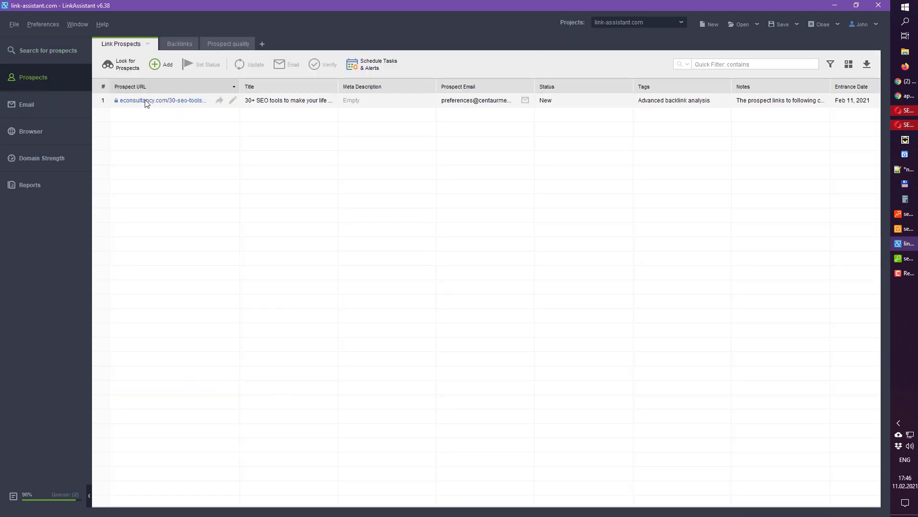
Step: Move the talkwalker.com SEO vs PPC search result to Prospects and show it in the Link Prospects list
left_click(61, 57)
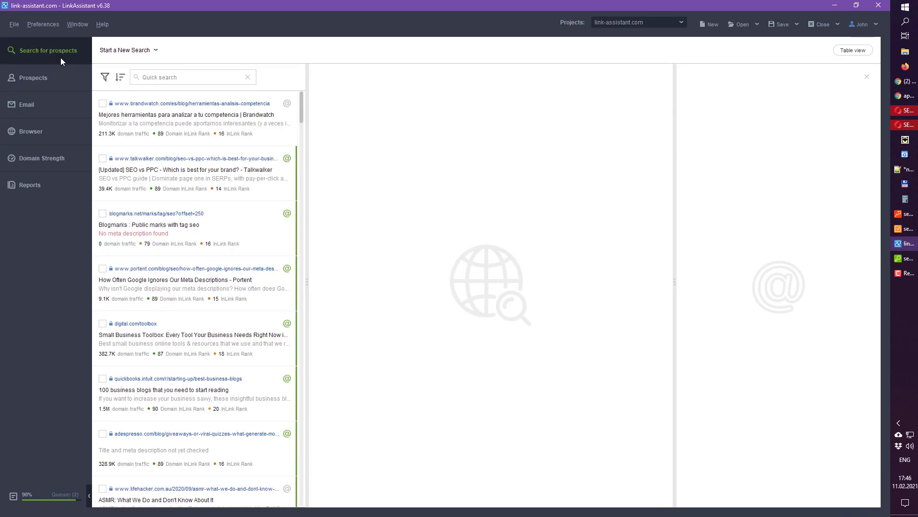
scroll(196, 182, "down", 1)
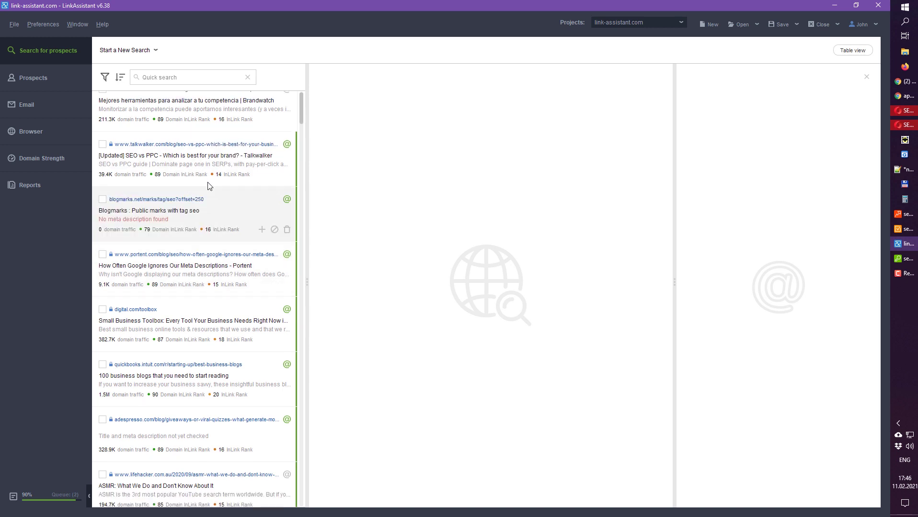
left_click(206, 170)
left_click(748, 378)
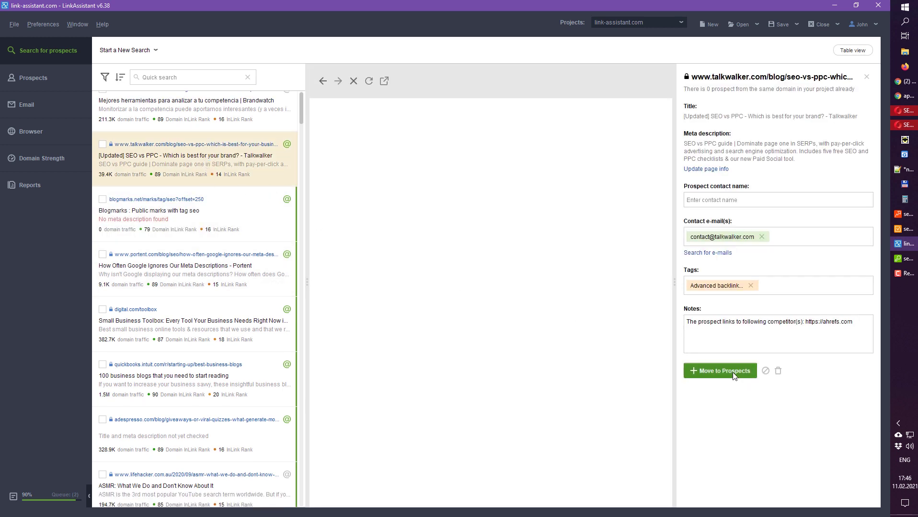
left_click(55, 81)
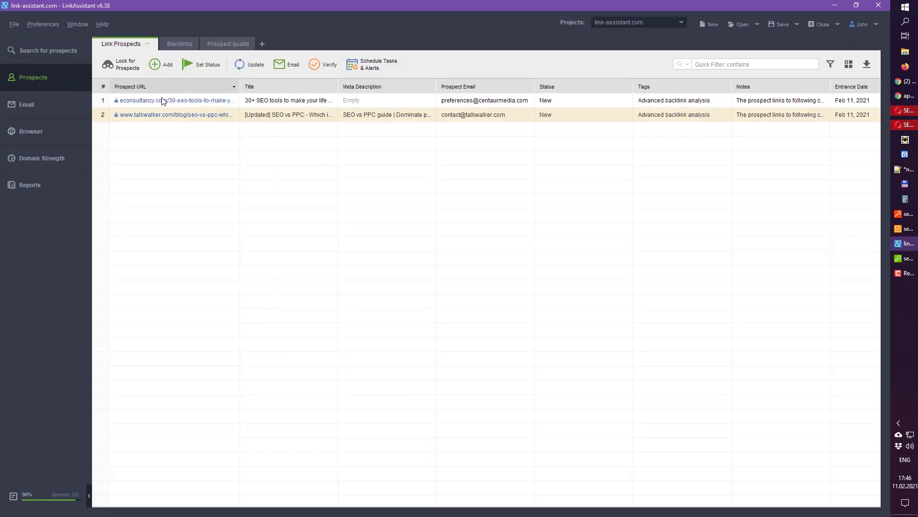
Step: Show the link prospects of the seopowersuite.com project, narrow the Prospect URL column and widen the Prospect Email column
left_click(630, 19)
left_click(633, 68)
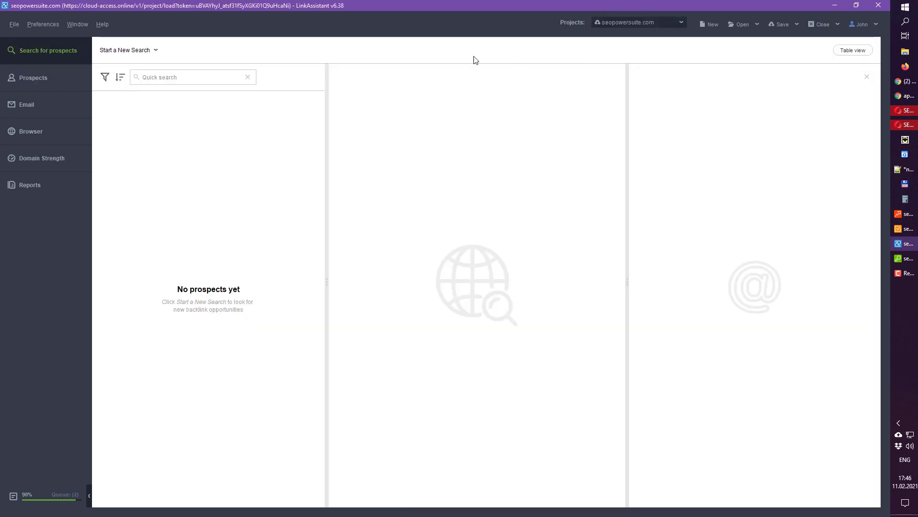
left_click(49, 84)
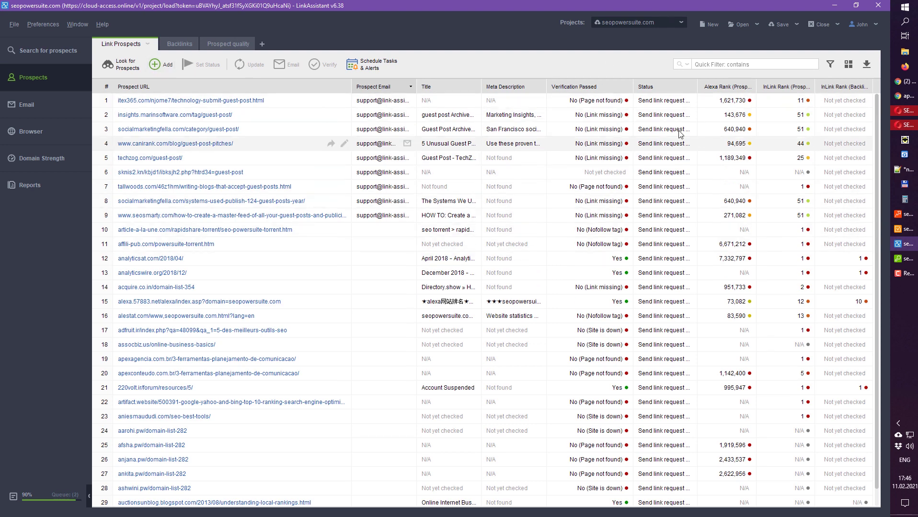
left_click_drag(352, 83, 294, 83)
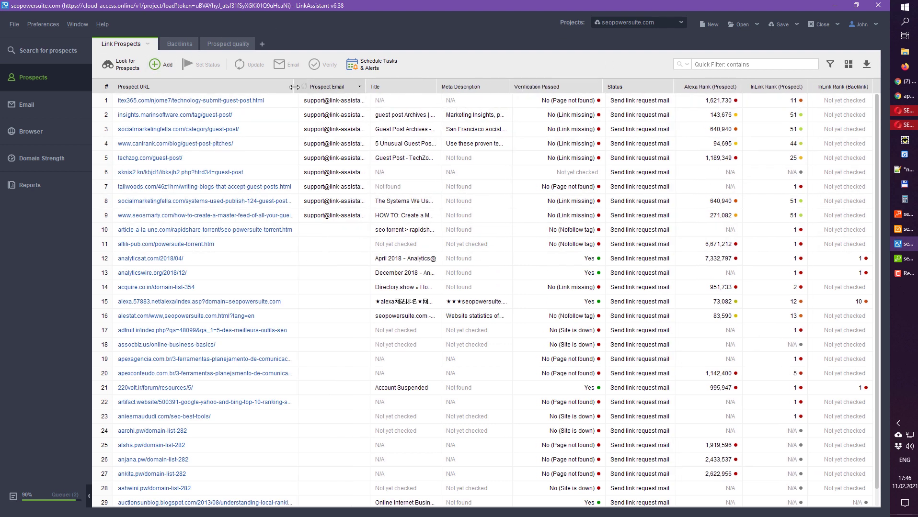
left_click_drag(416, 82, 479, 80)
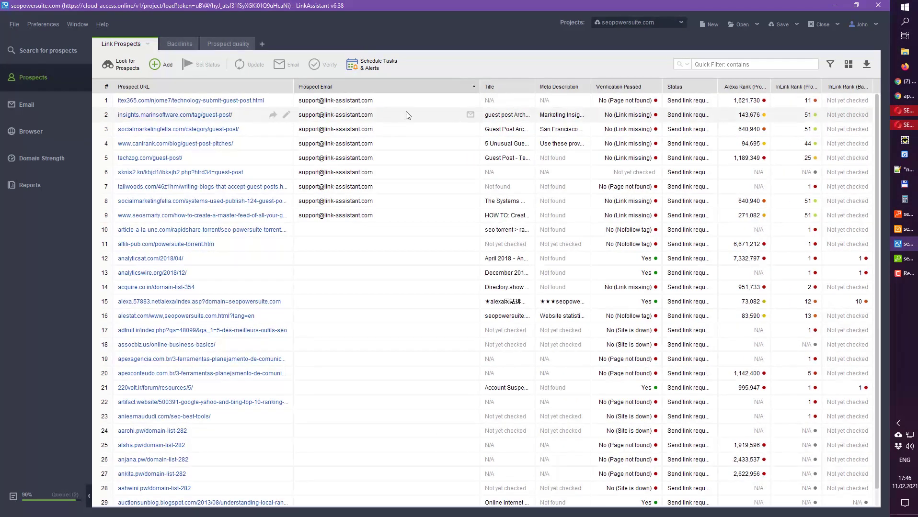
Step: Highlight the prospects that have contact e-mails, examine the project's Email Client settings and close them unchanged
left_click_drag(407, 103, 421, 220)
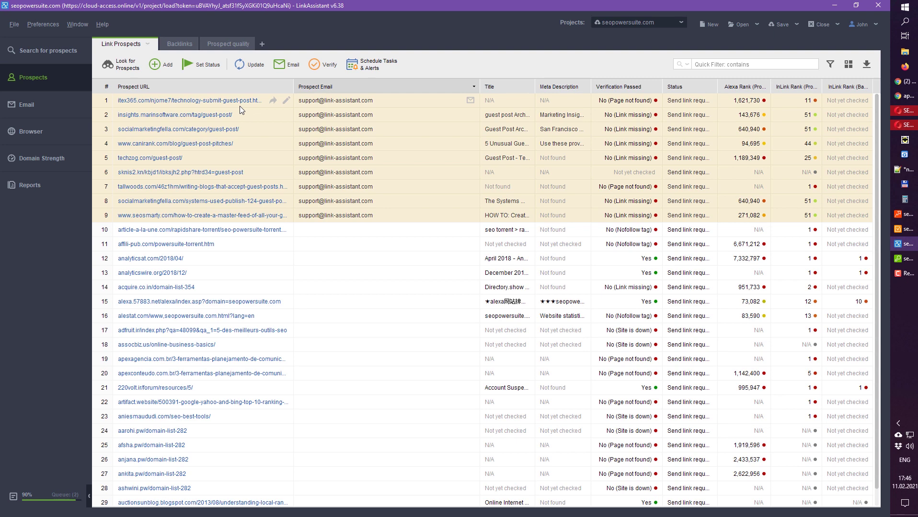
left_click(54, 26)
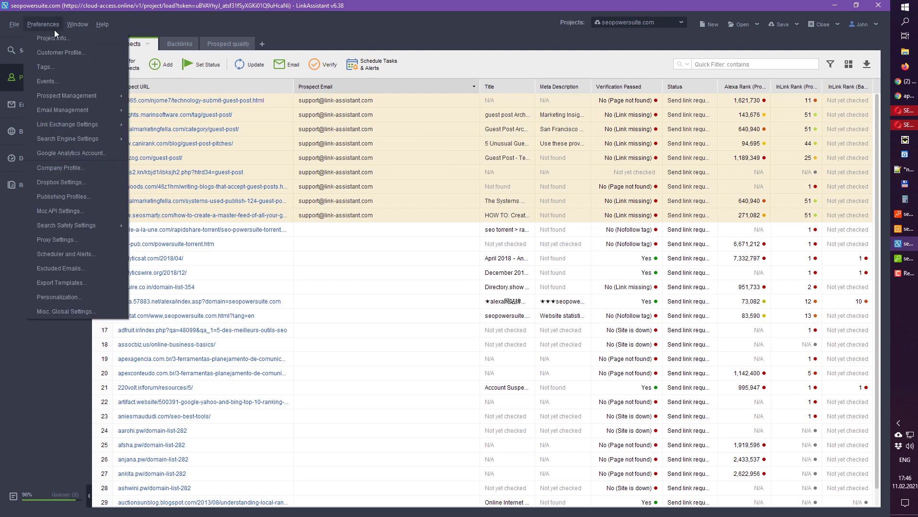
mouse_move(94, 111)
left_click(163, 108)
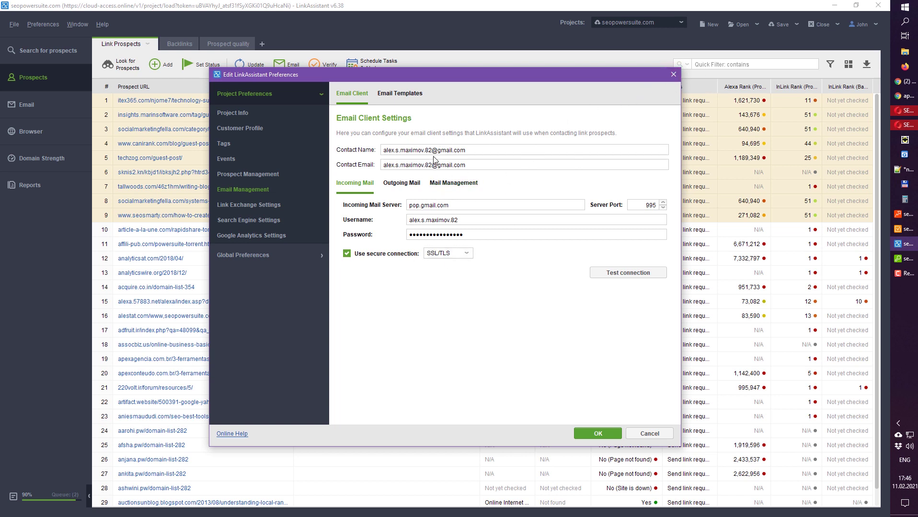
left_click(673, 74)
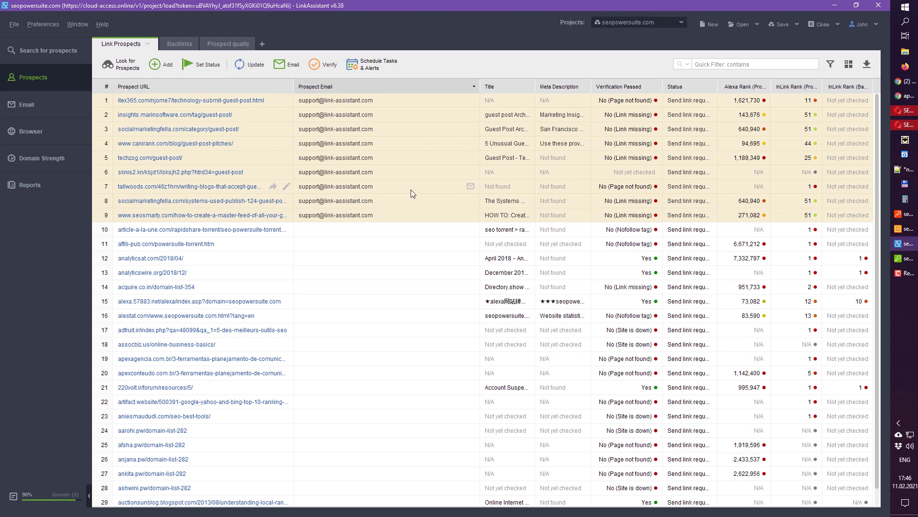
Step: Open an email for the nine prospects with contact e-mails, review the Guest Posting Inquiry and Backlink (Reciprocal Link) Request templates, and close it unsent
left_click_drag(415, 106, 427, 219)
left_click(292, 64)
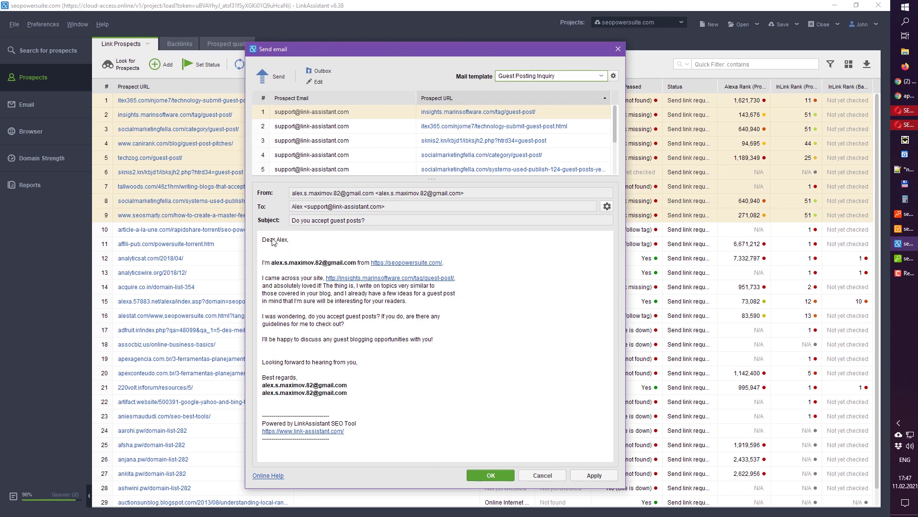
mouse_move(263, 240)
left_mouse_down()
mouse_move(345, 328)
mouse_move(369, 398)
mouse_move(377, 360)
left_mouse_up()
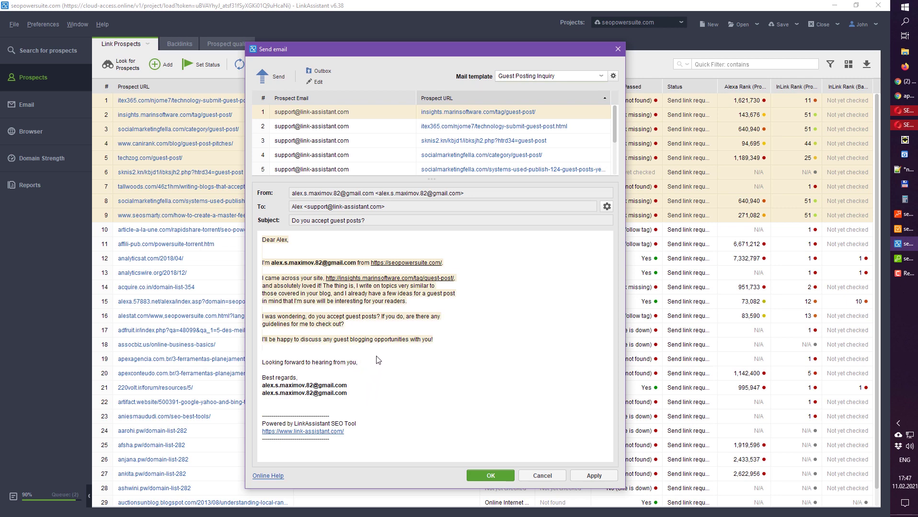
left_click(571, 76)
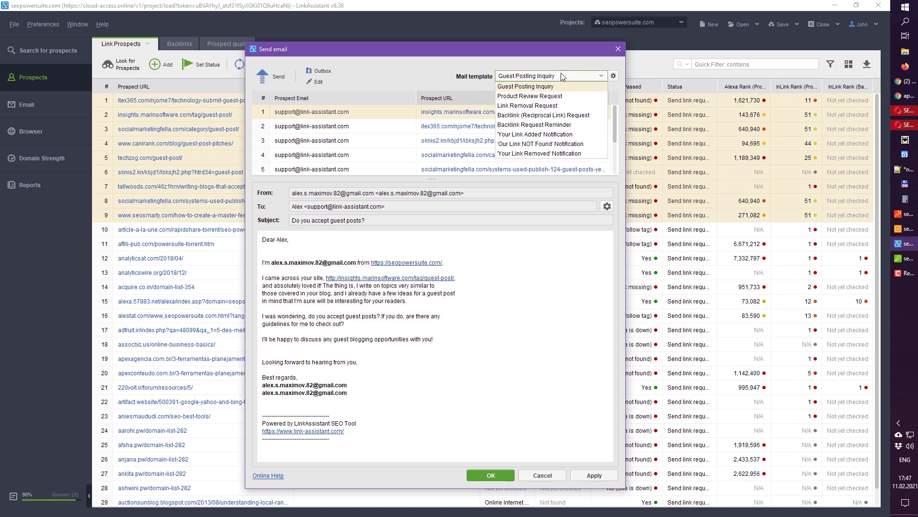
left_click(544, 115)
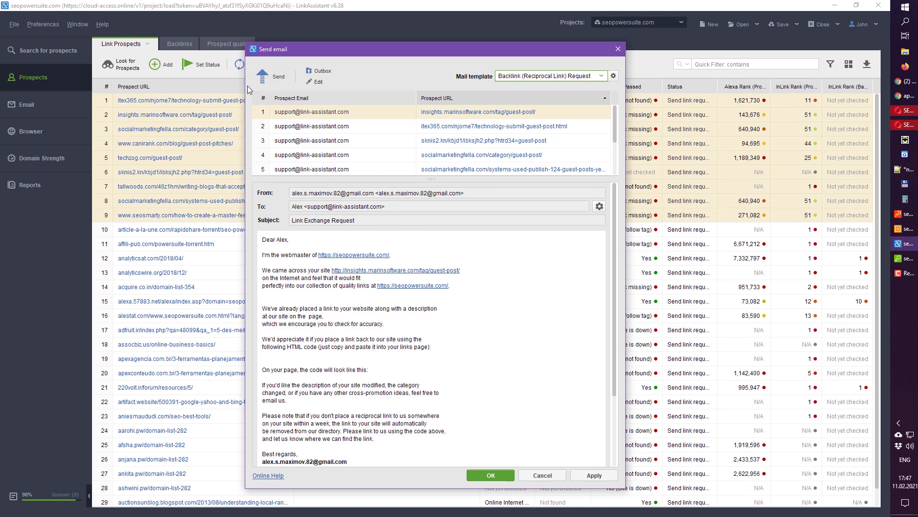
left_click(618, 49)
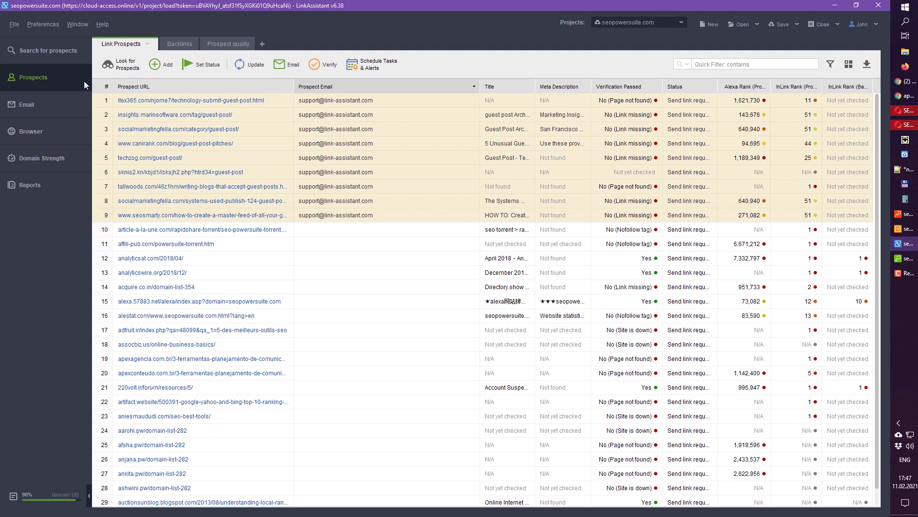
Step: Show the project's email inbox, widen the mail folder list, and return to the prospect search workspace
left_click(40, 104)
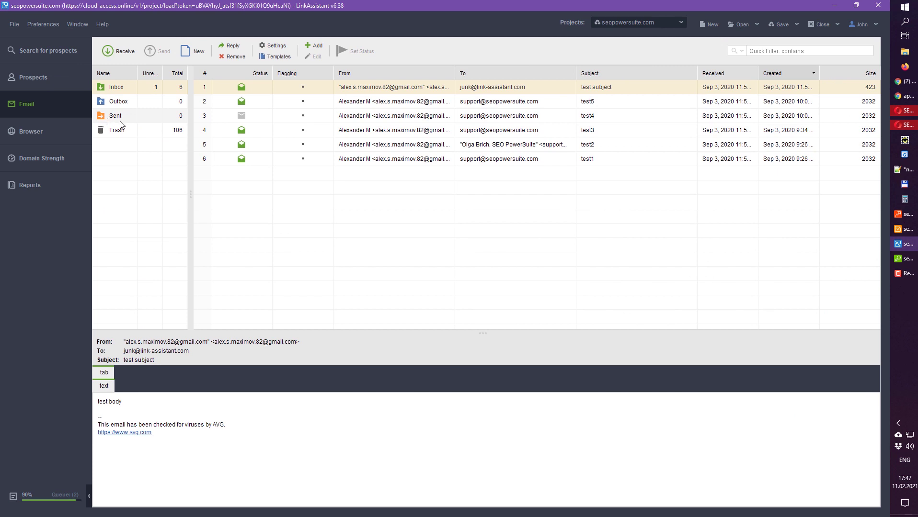
left_click_drag(191, 166, 274, 177)
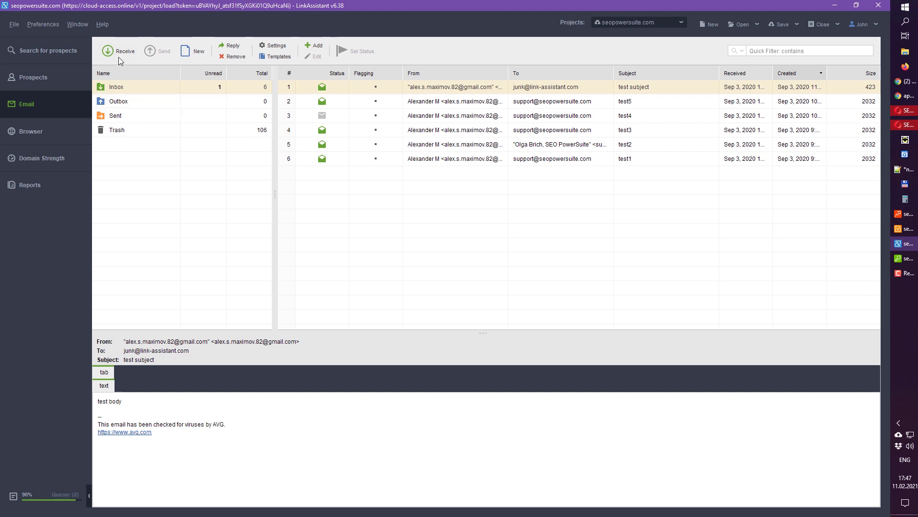
left_click(26, 48)
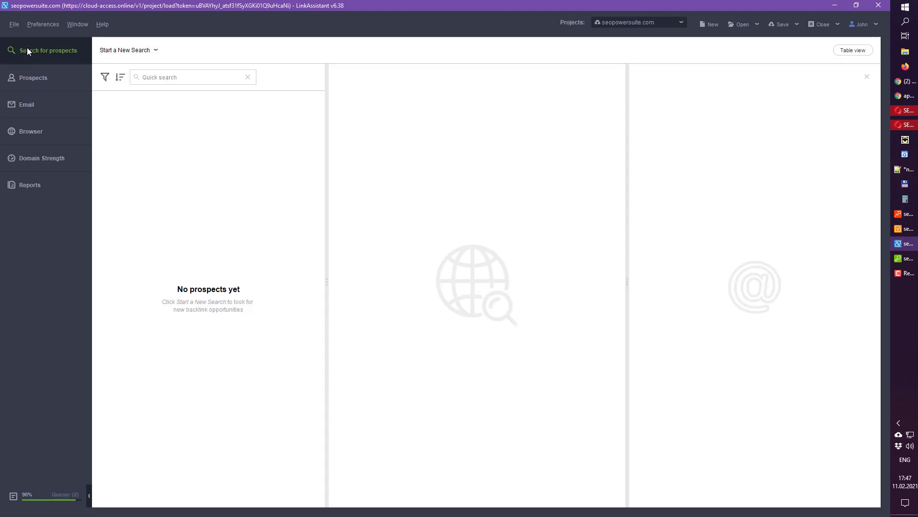
Step: Show the Link Prospects list, move the Verification Passed column beside Prospect URL and select the insights.marinsoftware.com prospect
left_click(47, 79)
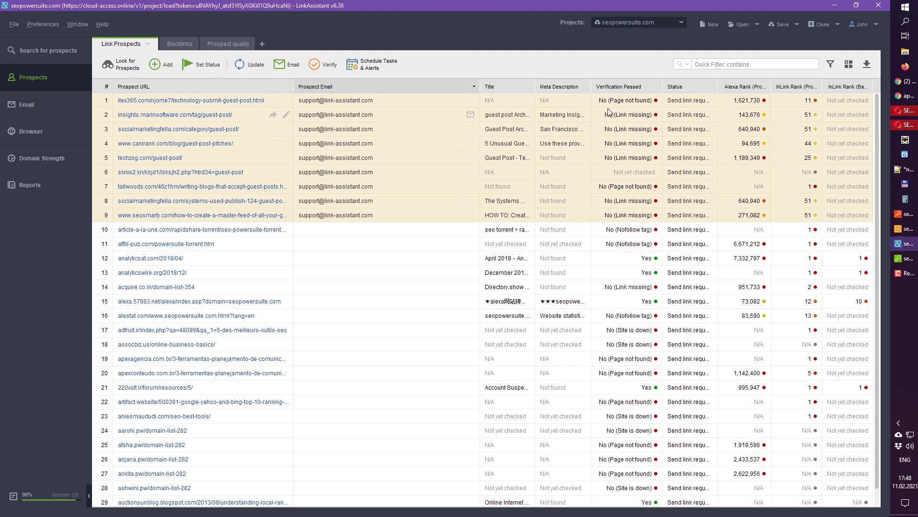
left_click_drag(618, 87, 441, 92)
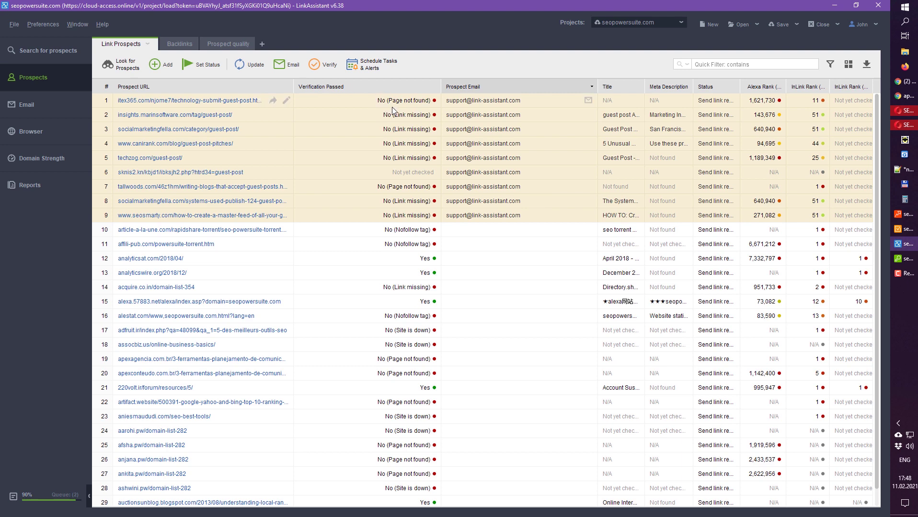
left_click(347, 120)
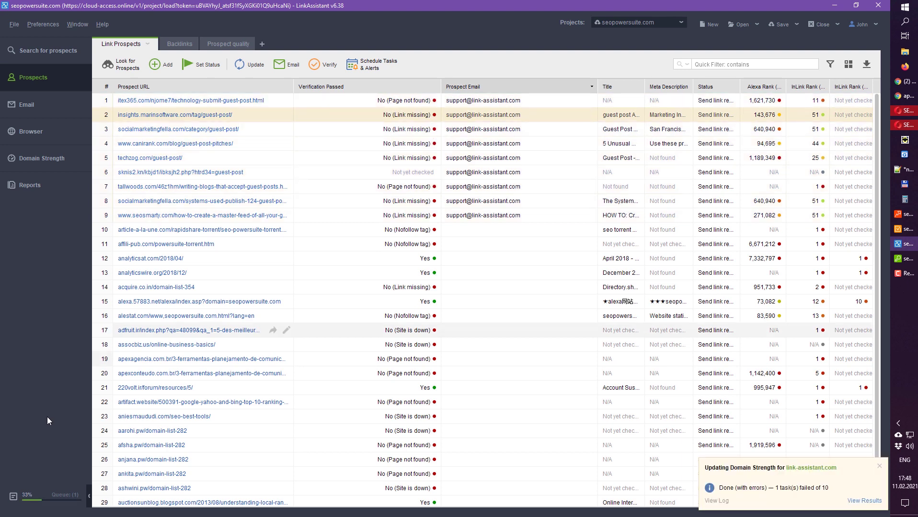
Step: Cancel the queued prospect data update and stop the running homepage thumbnail update for link-assistant.com
left_click(26, 497)
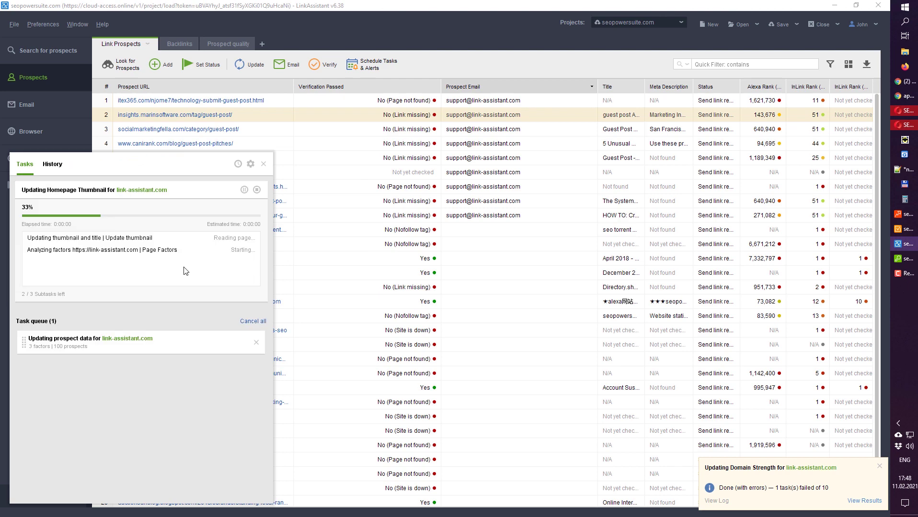
left_click(256, 326)
left_click(257, 190)
left_click(242, 227)
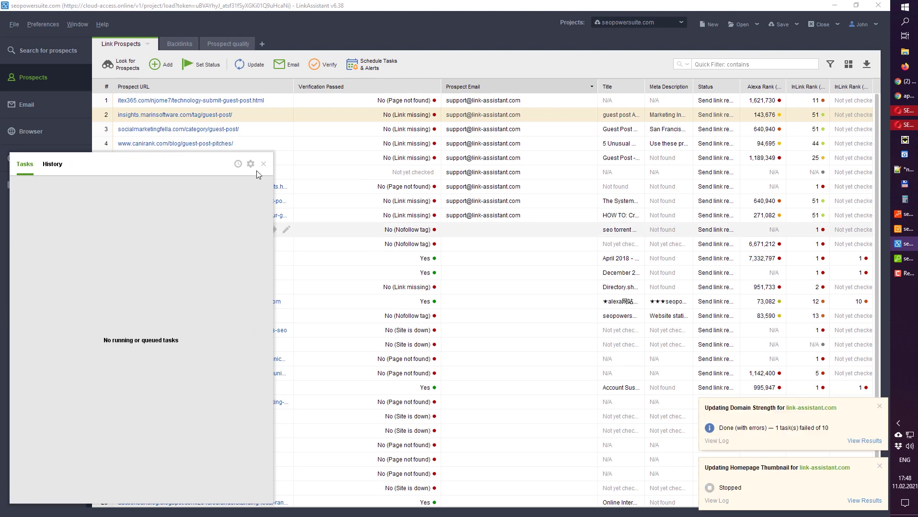
left_click(264, 163)
Step: Verify the backlinks of the first five prospects using the Scan only current page option
left_click_drag(360, 158, 359, 107)
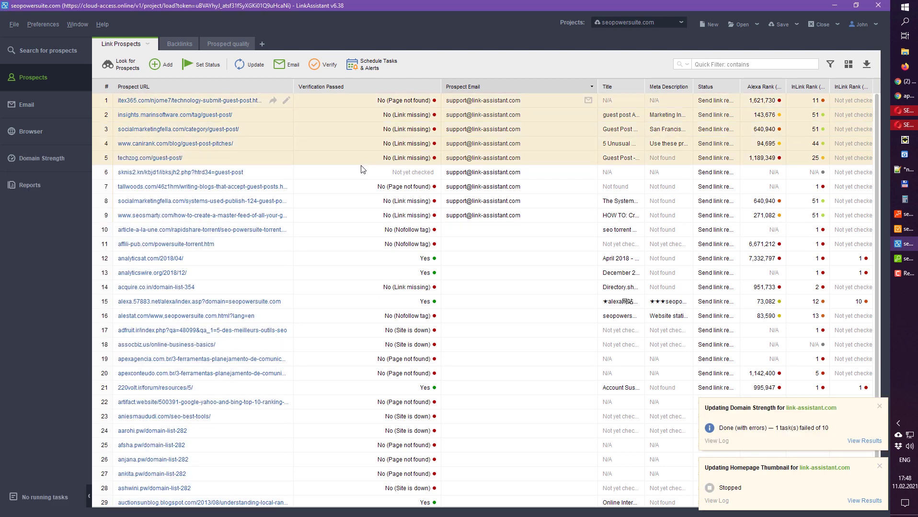
left_click(323, 66)
left_click(308, 307)
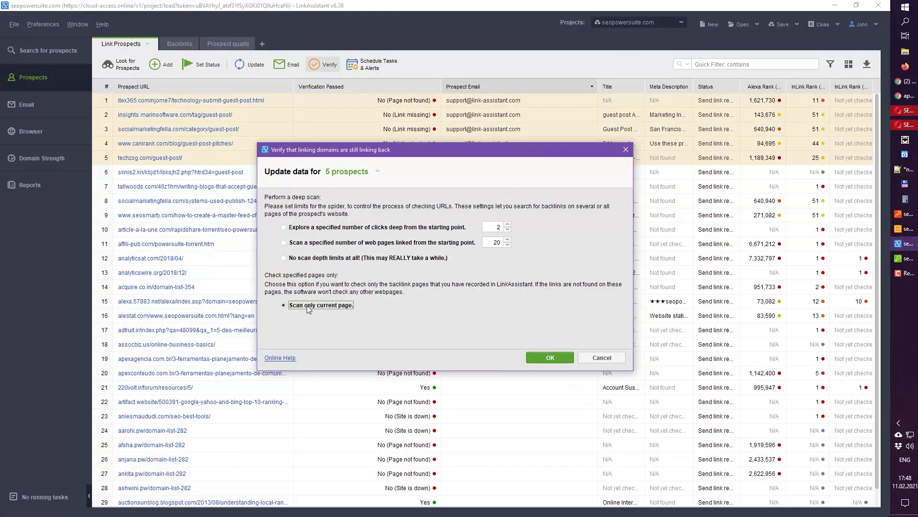
left_click(545, 357)
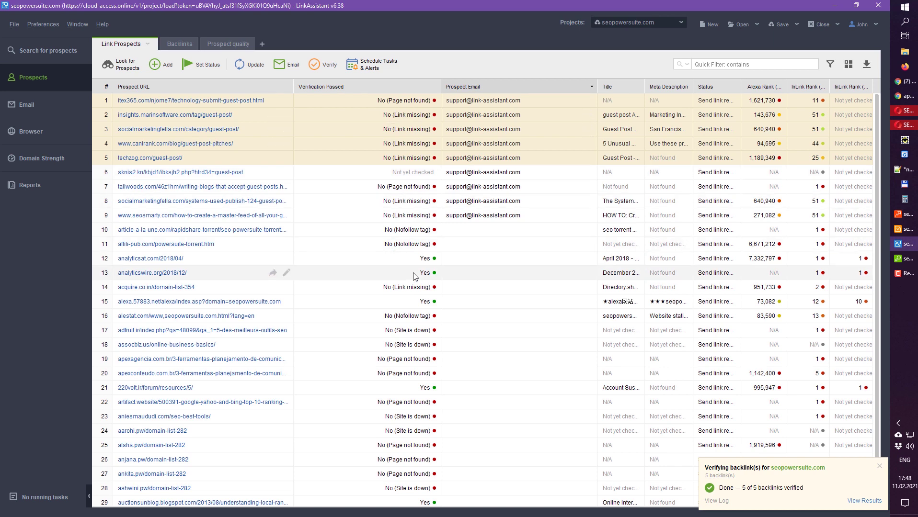
Step: Select the affili-pub.com prospect and examine the Verification Passed statuses in the Link Prospects list
left_click(404, 247)
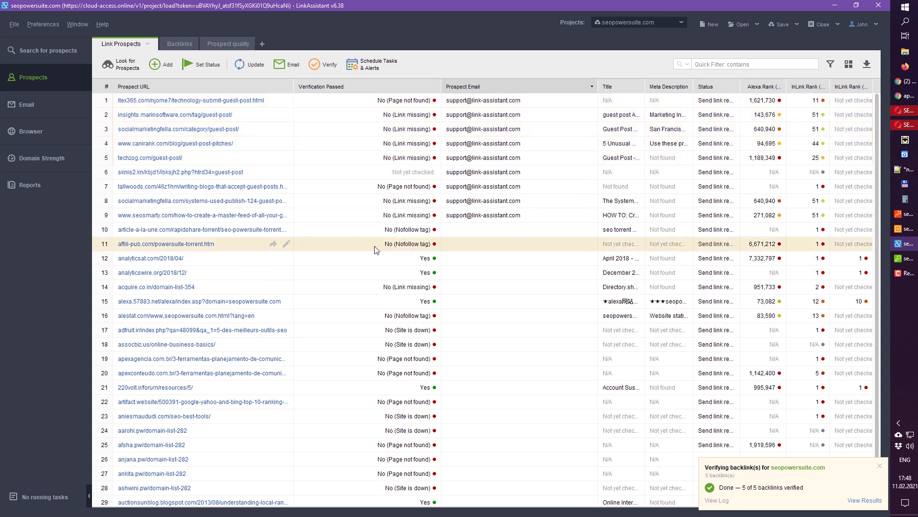
scroll(392, 260, "down", 1)
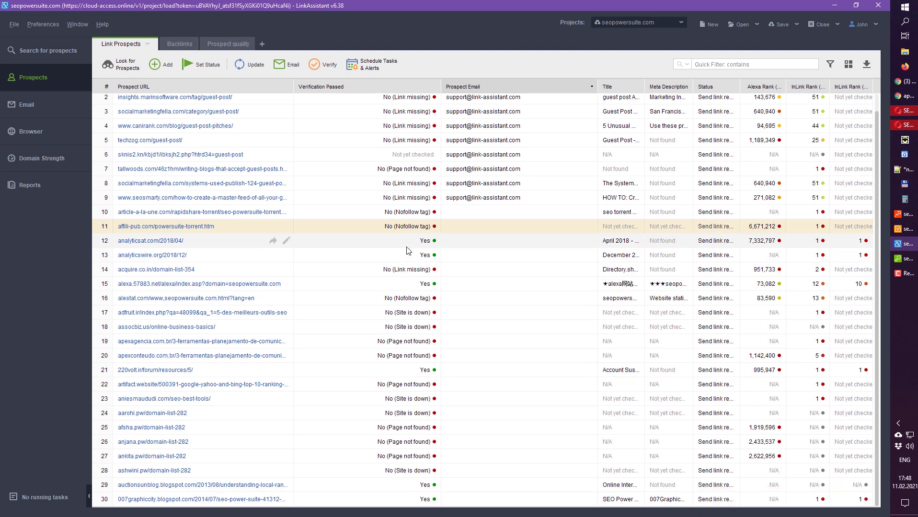
scroll(330, 184, "up", 1)
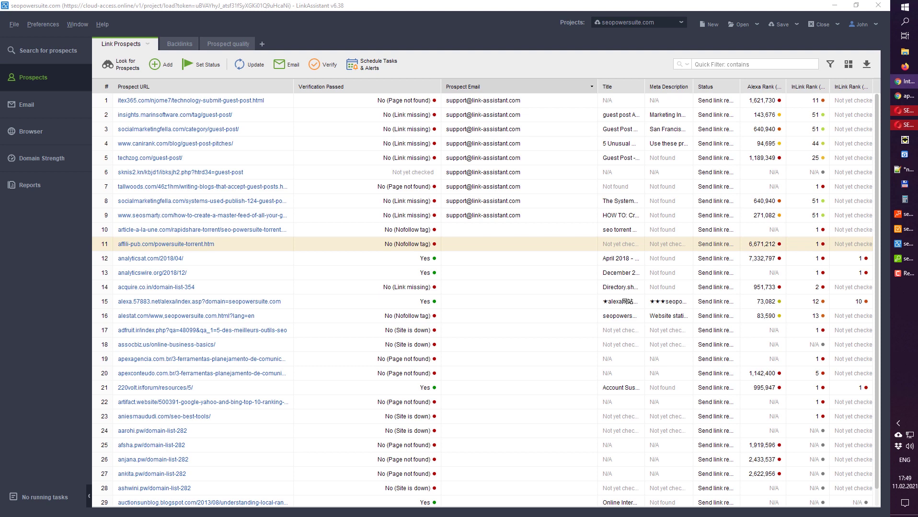
left_click(429, 50)
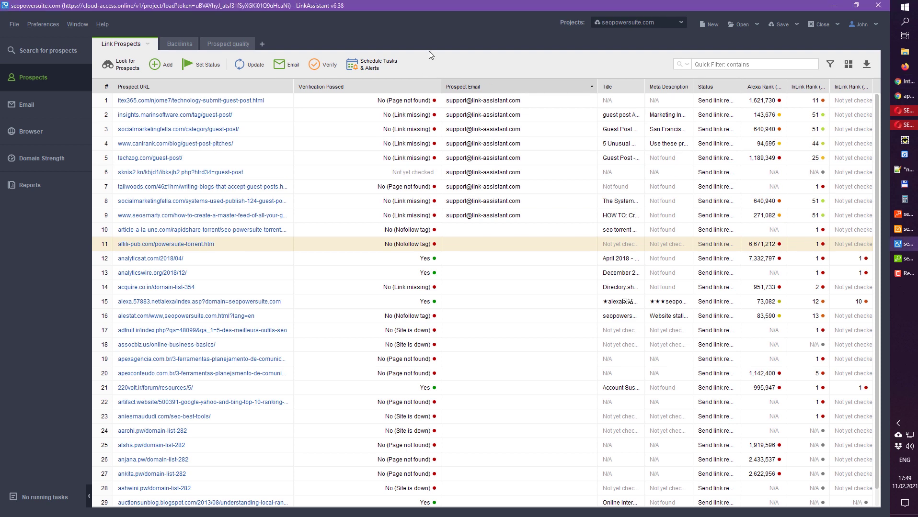
Step: Start a new prospect search in Expert Mode using the Advanced Google search method
left_click(56, 46)
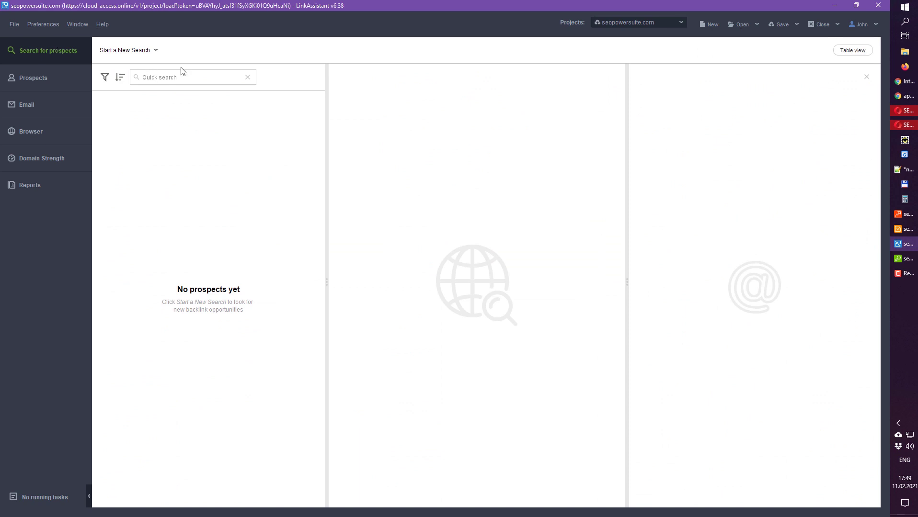
left_click(150, 55)
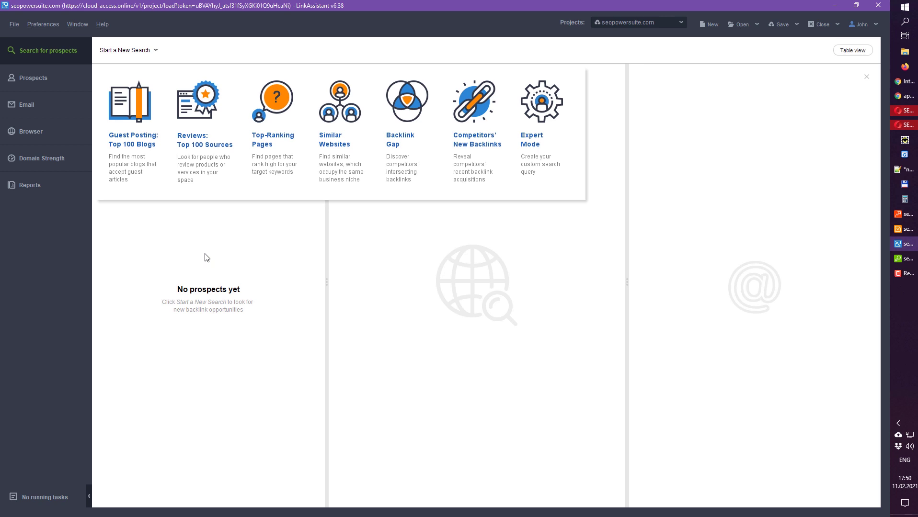
left_click(556, 98)
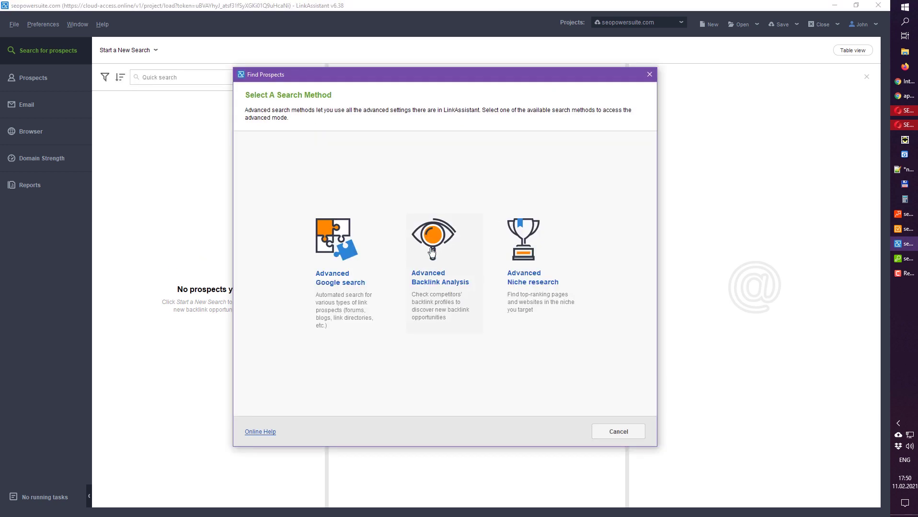
left_click(353, 252)
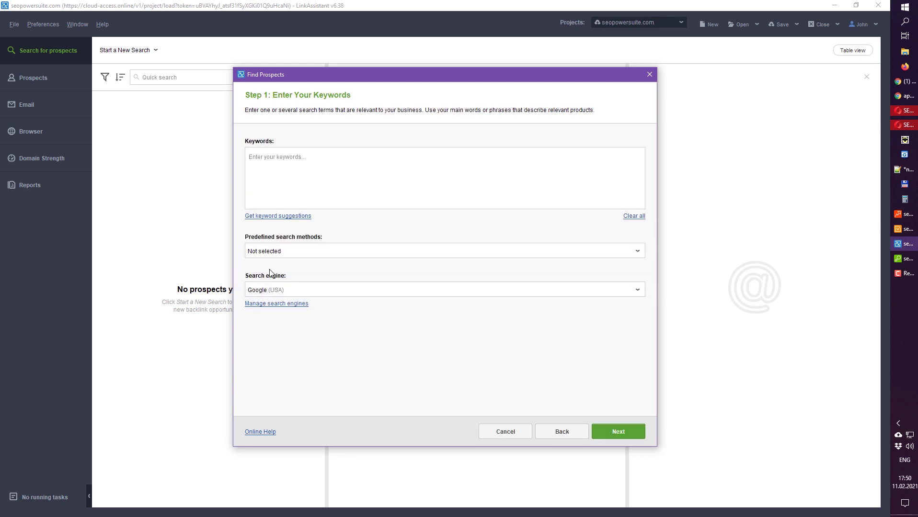
Step: Filter the preferred search engines by "germ" and open the custom search settings for Google.de
left_click(268, 304)
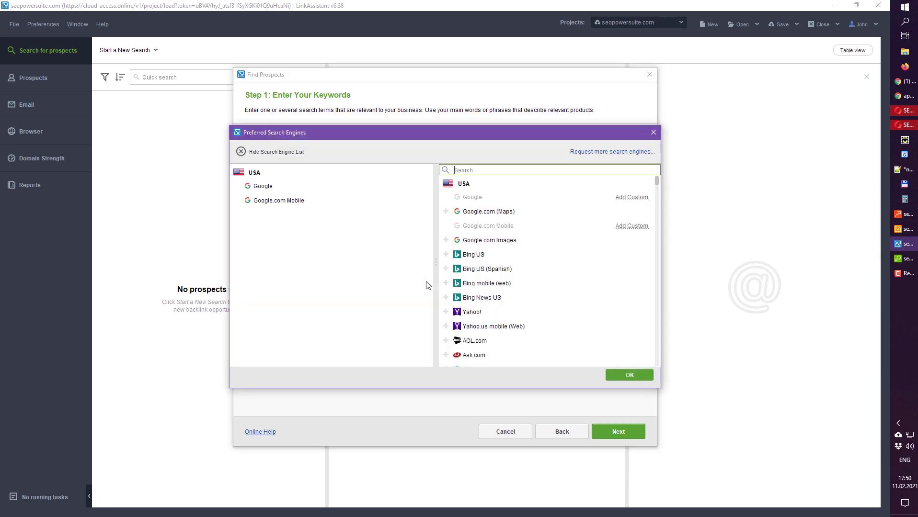
scroll(510, 207, "down", 10)
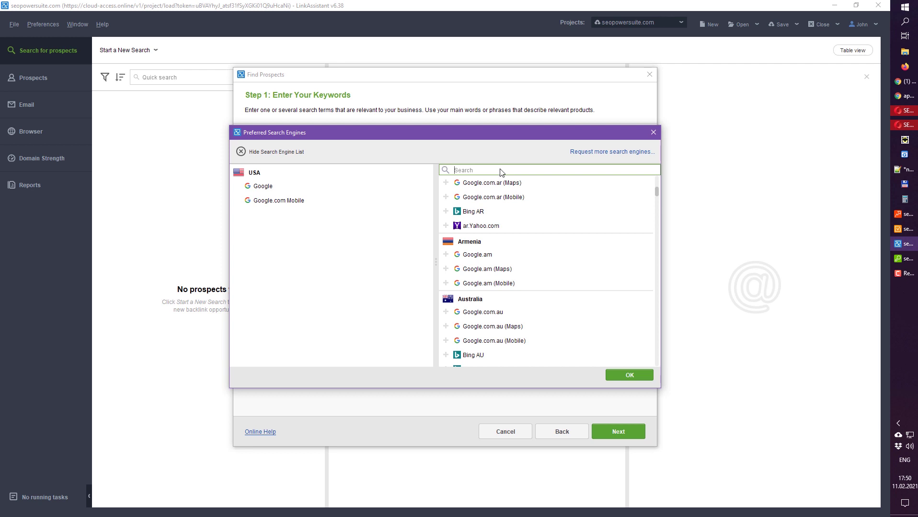
type("germ")
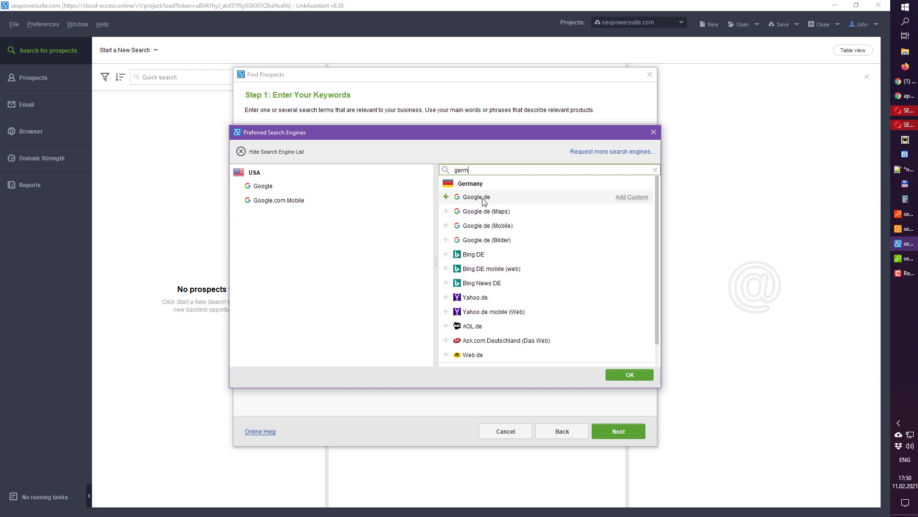
left_click(644, 197)
left_click_drag(479, 89, 463, 71)
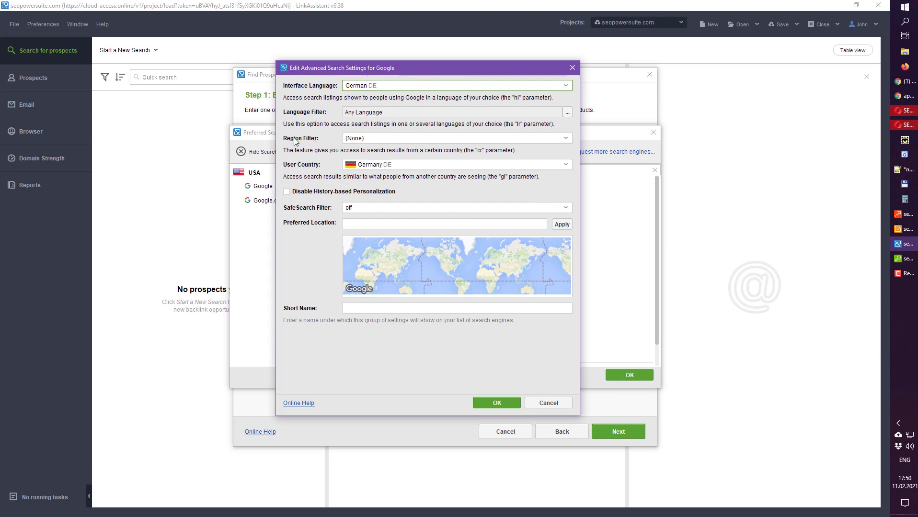
Step: Set the region filter to Germany, add the custom Google.de engine and accept the preferred search engines
left_click(366, 140)
scroll(378, 184, "down", 6)
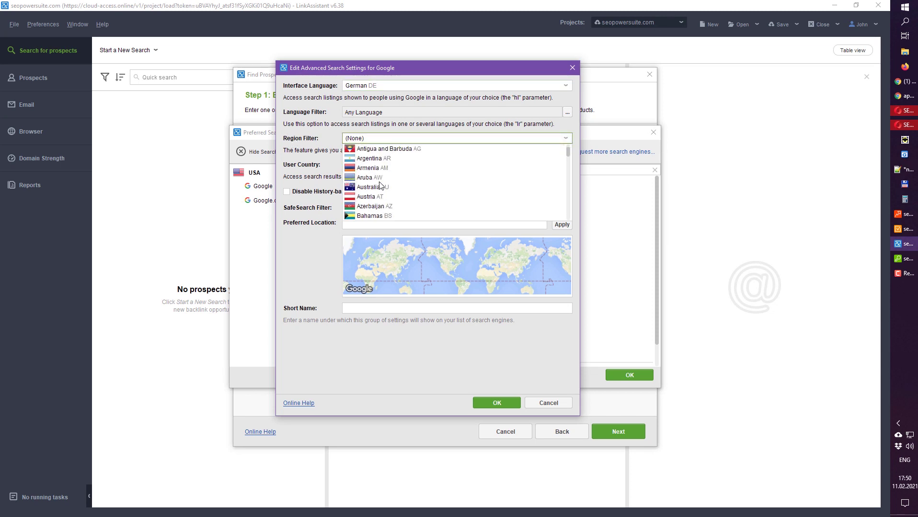
scroll(381, 185, "down", 12)
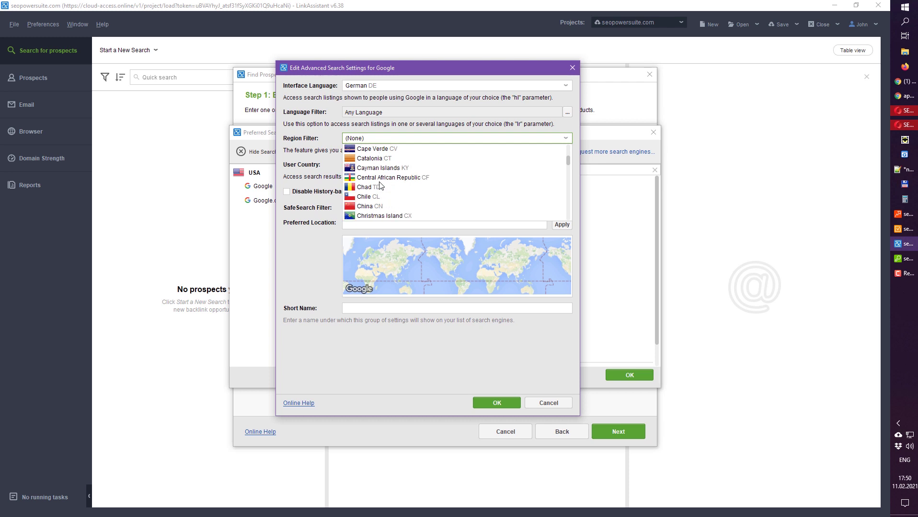
scroll(381, 185, "down", 2)
type("ge")
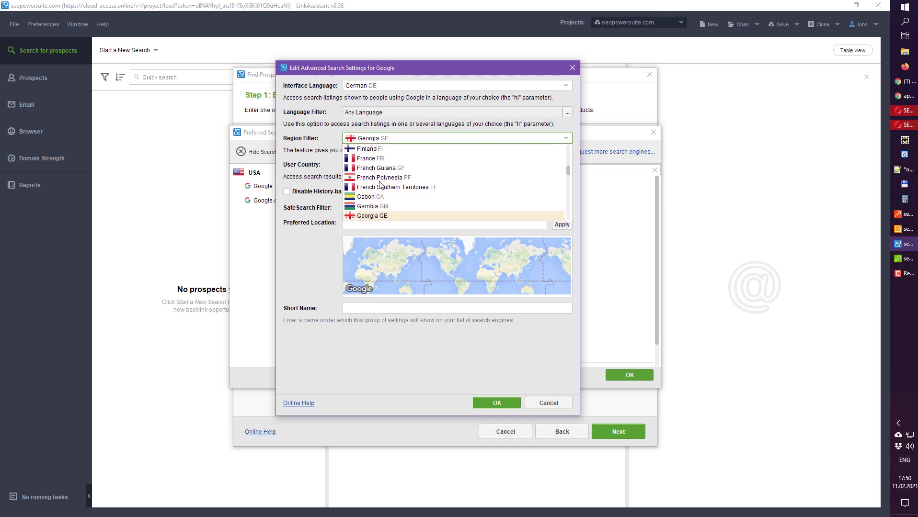
scroll(384, 207, "down", 1)
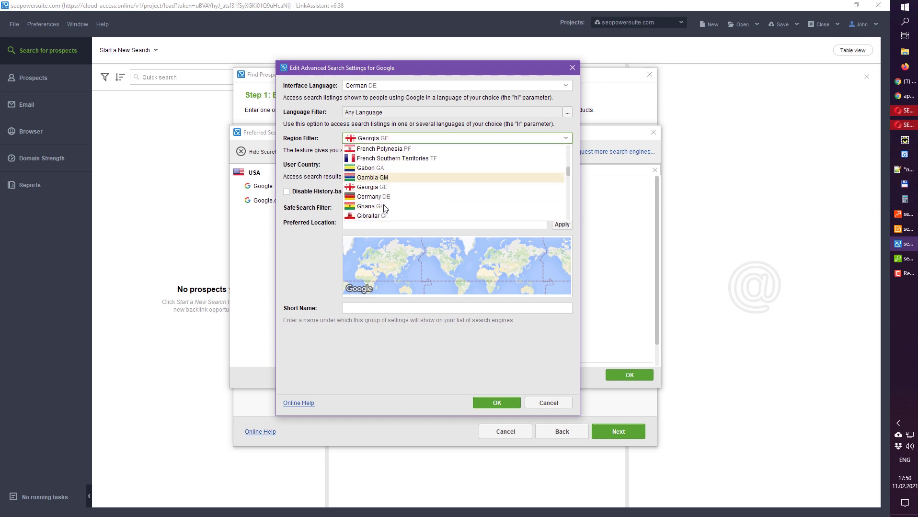
left_click(384, 197)
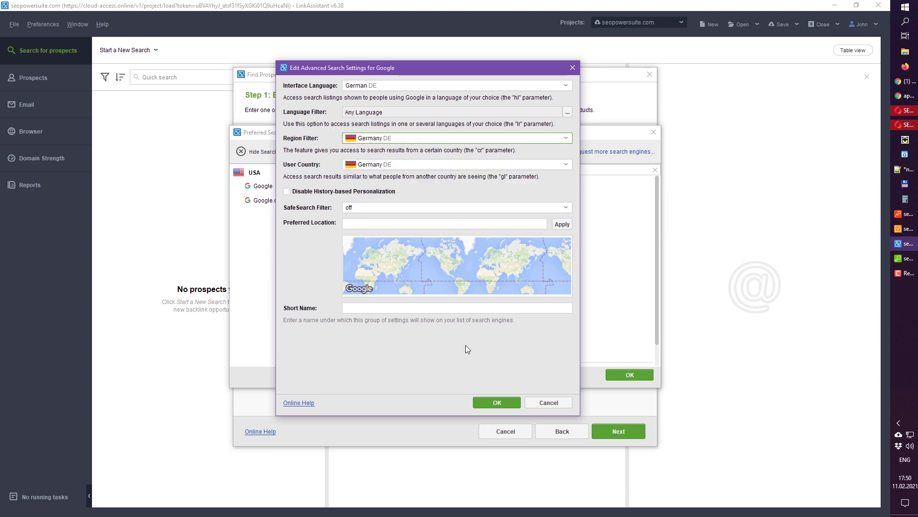
left_click(506, 404)
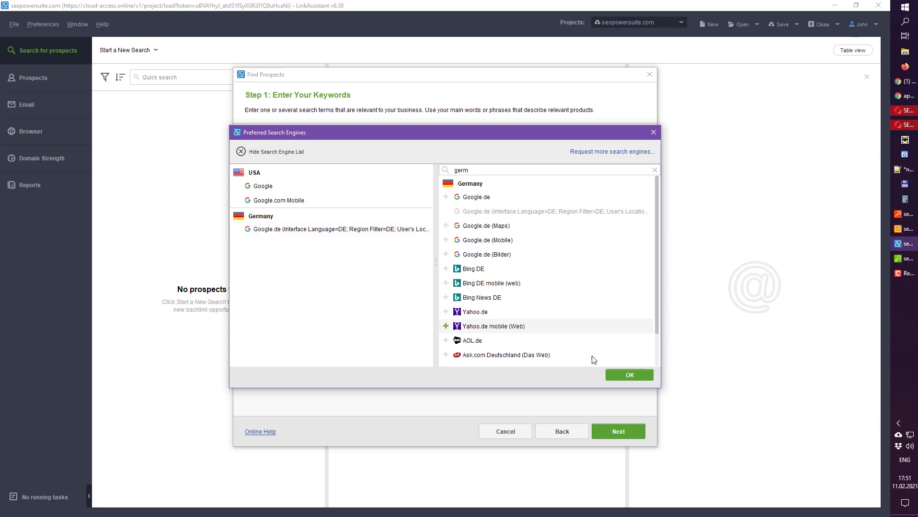
left_click(618, 375)
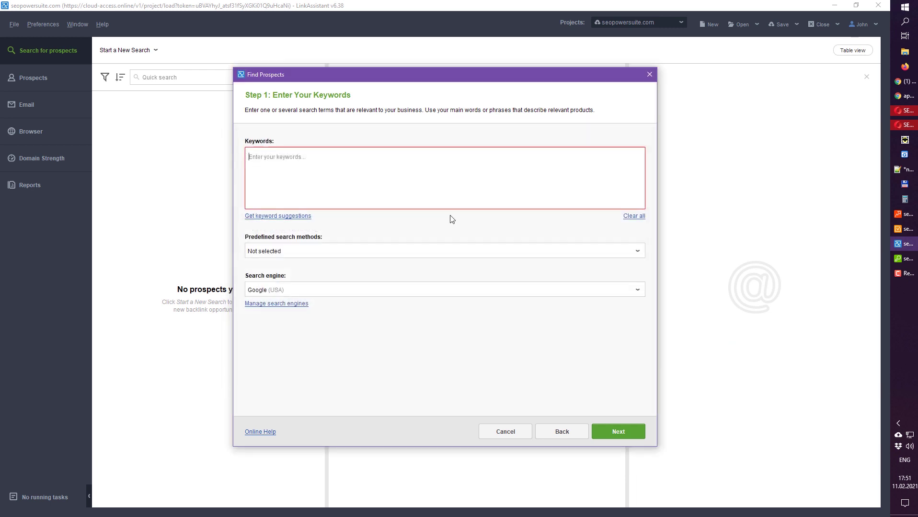
Step: Review the preferred search engines, select the custom Google.de engine for the prospect search and close the search wizard
left_click(287, 307)
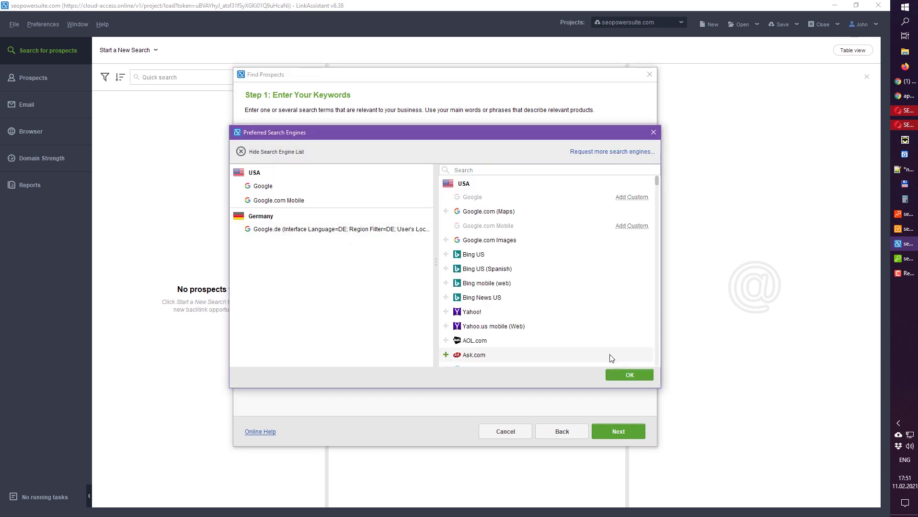
left_click(621, 375)
left_click(296, 295)
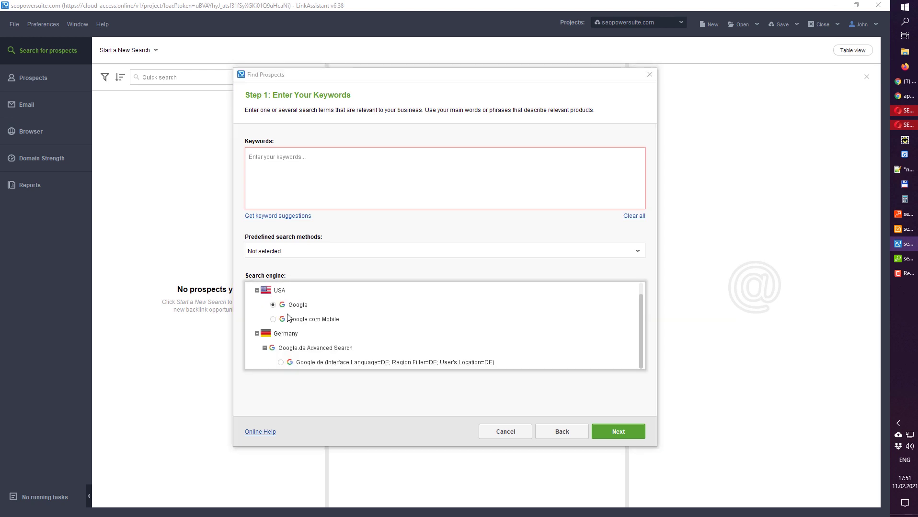
left_click(283, 364)
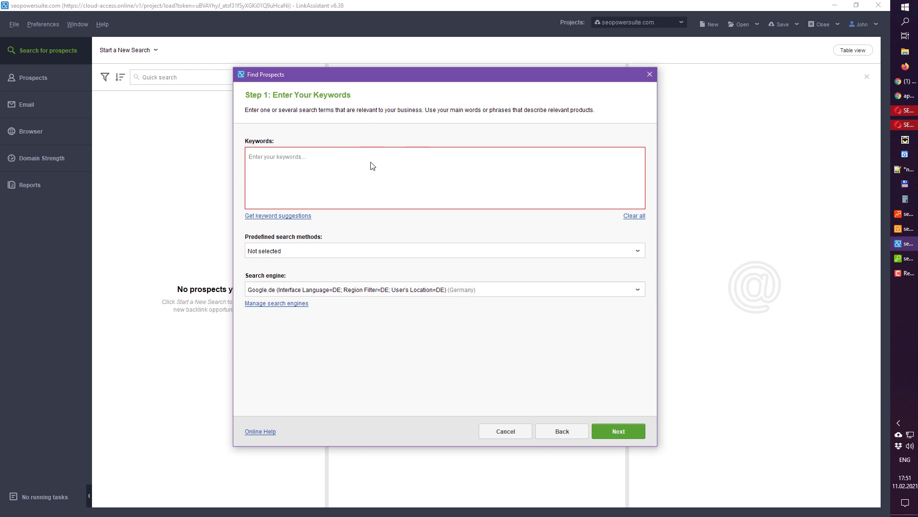
left_click(649, 74)
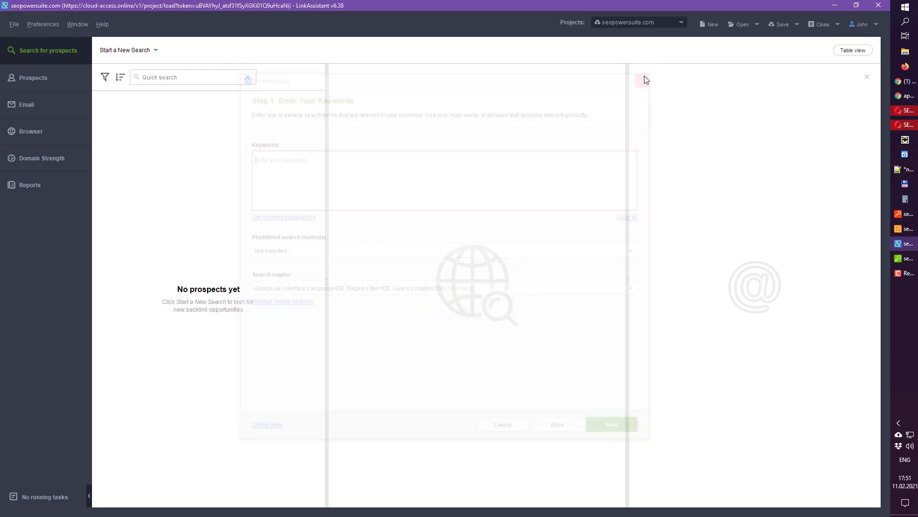
Step: Examine the prospect search methods available for starting a new search, from Guest Posting to Expert Mode
left_click(156, 52)
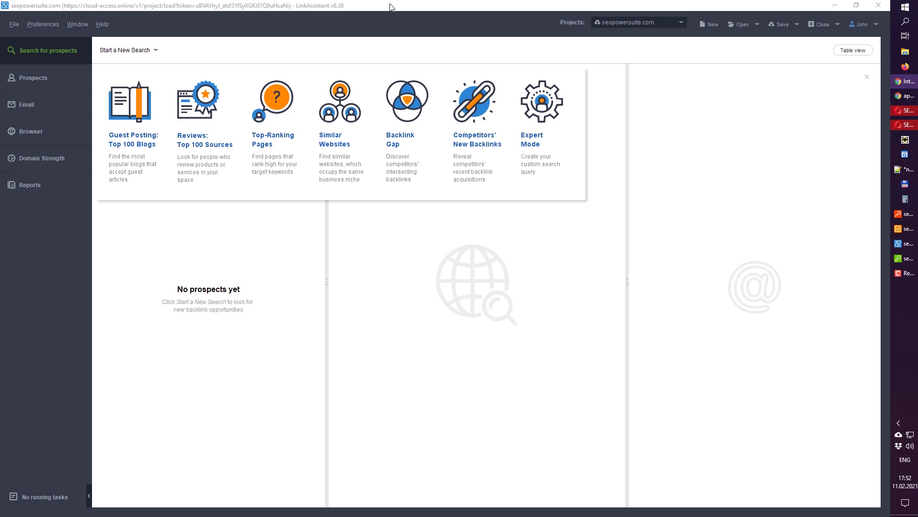
left_click(401, 25)
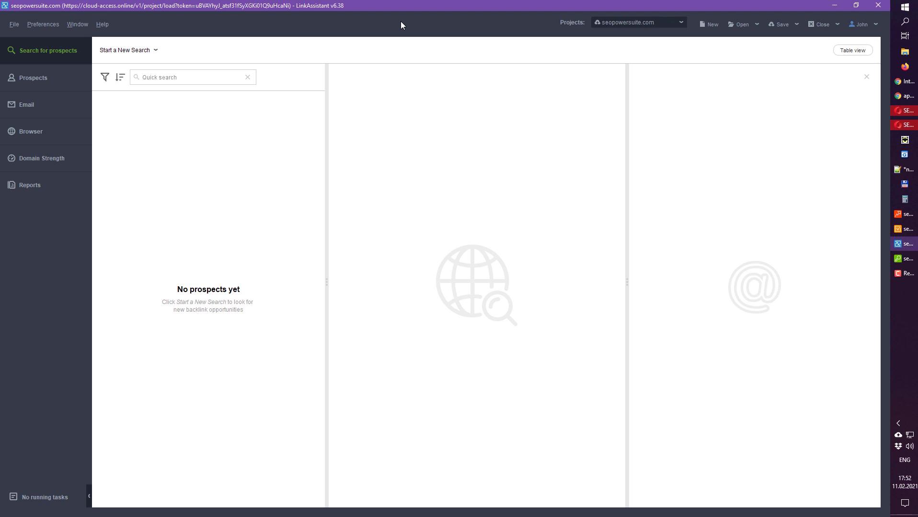
left_click(124, 50)
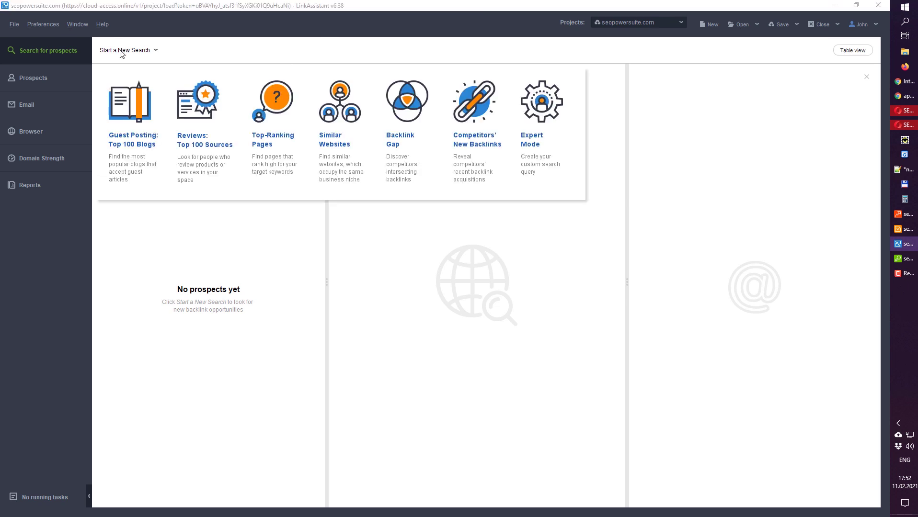
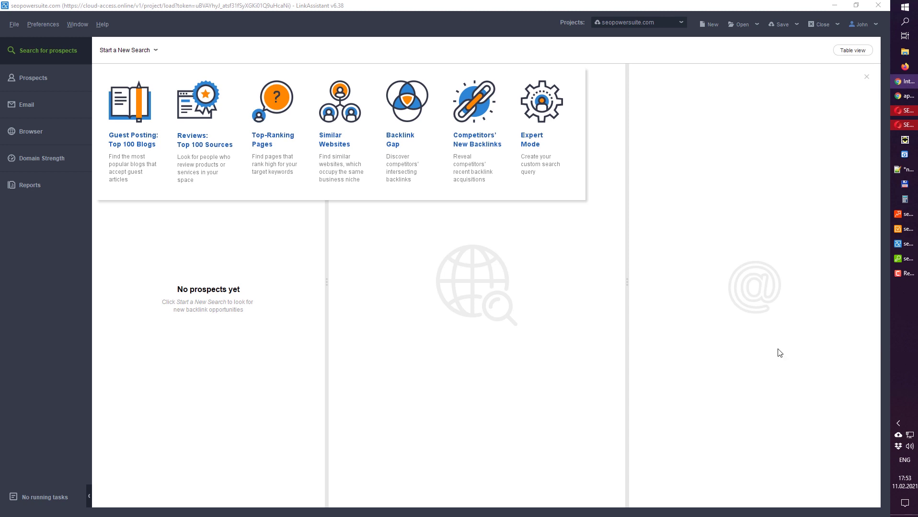
left_click(631, 9)
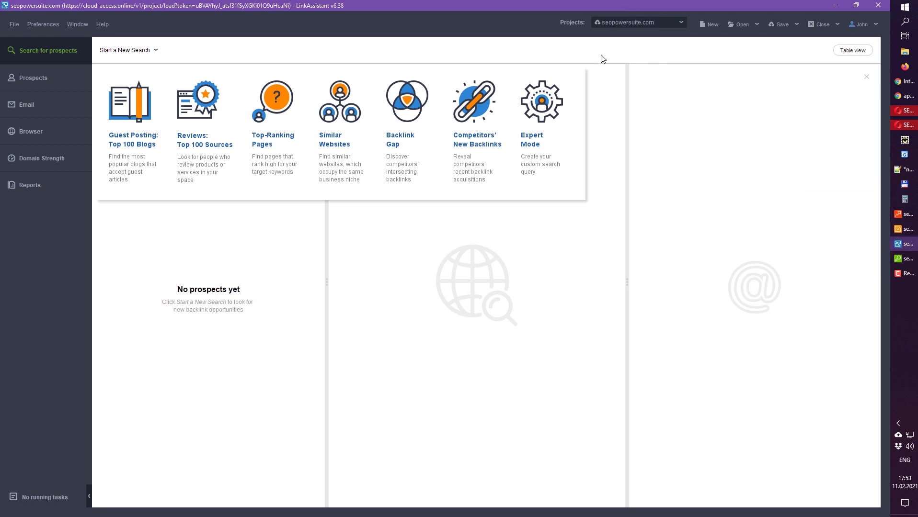
Step: Switch to SEO SpyGlass, open the project's Backlinks report and examine the Moz API settings
left_click(901, 260)
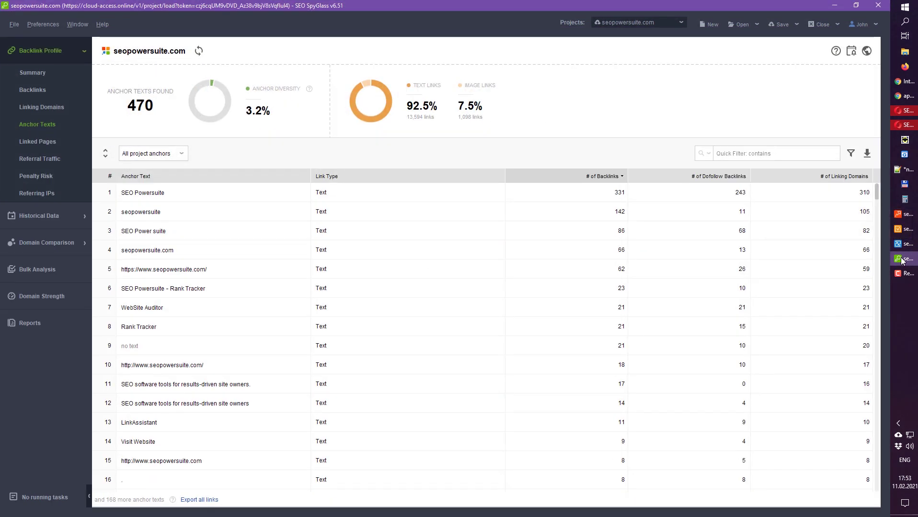
left_click(39, 91)
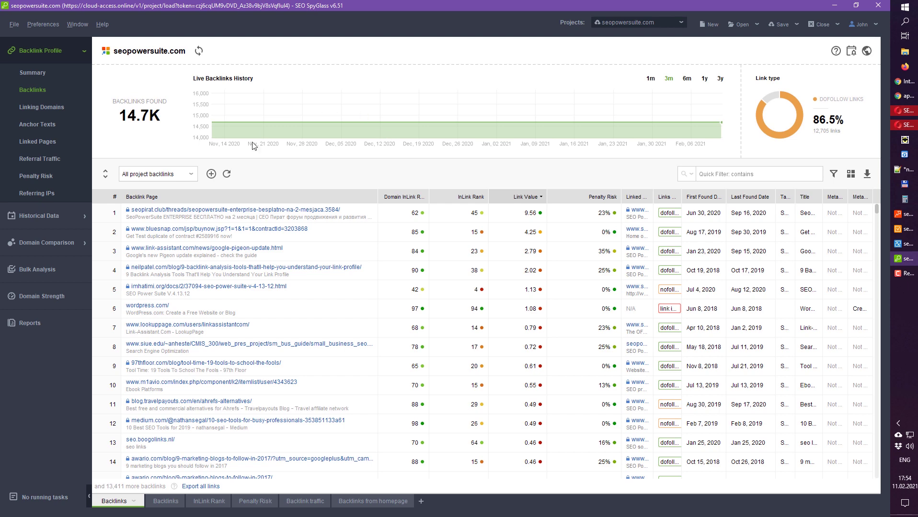
left_click(47, 22)
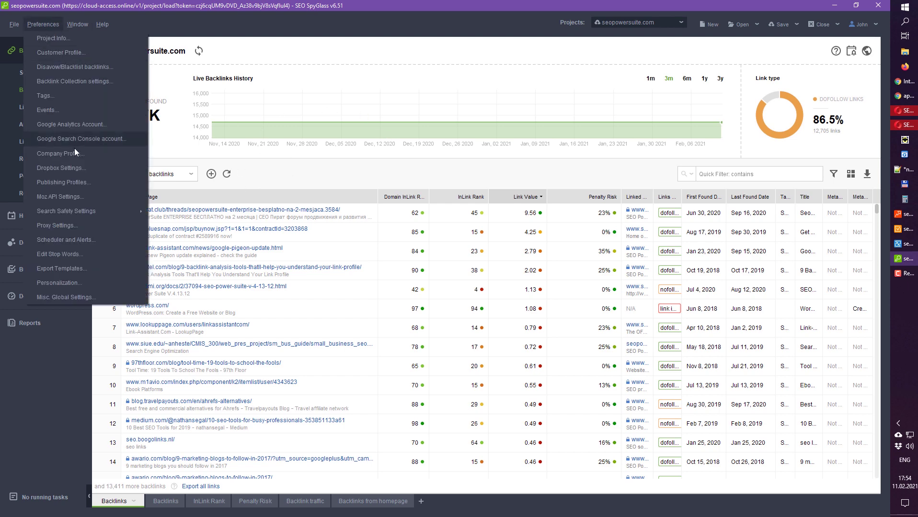
left_click(71, 197)
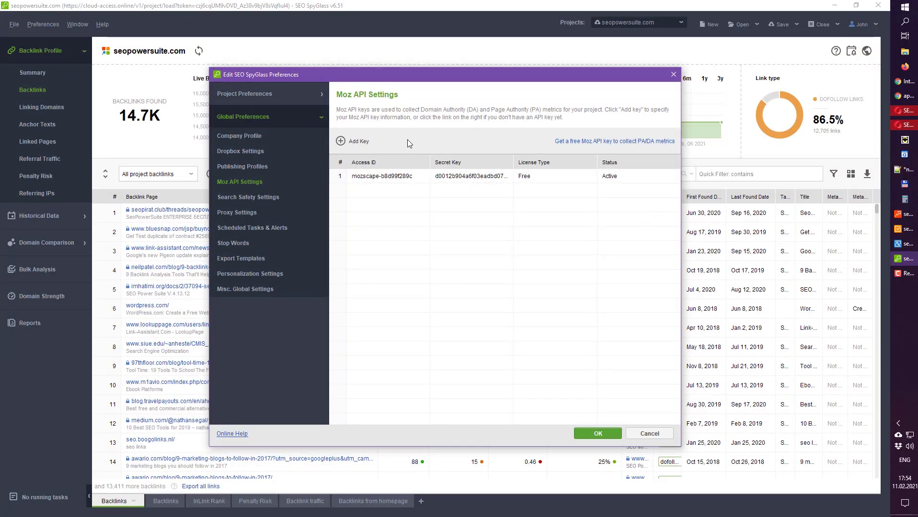
left_click(673, 74)
Step: Filter the available backlink columns by "auth" and add the Domain Authority and Page Authority columns to the table
left_click(851, 174)
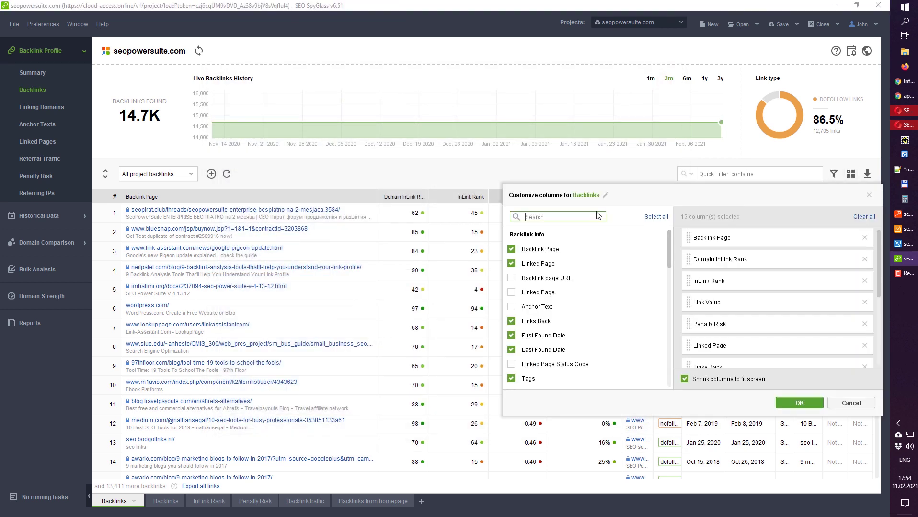
type("auth")
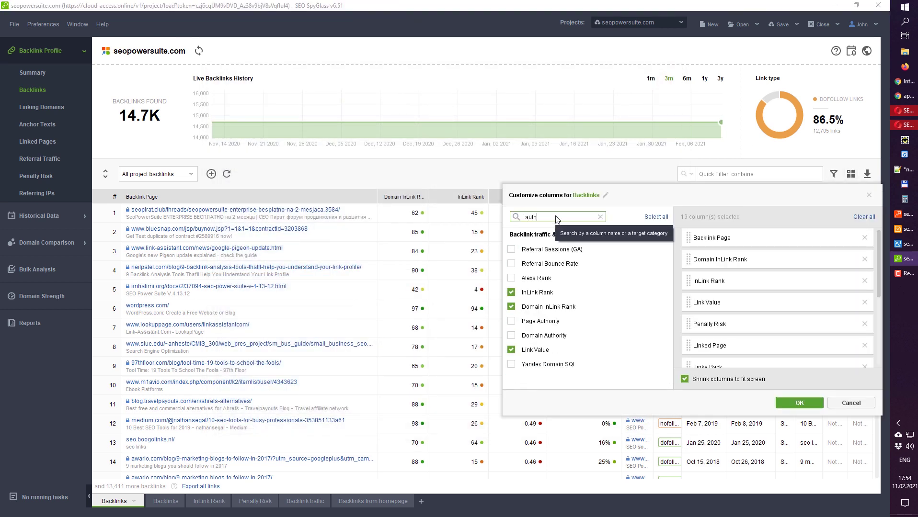
left_click(512, 335)
left_click(511, 321)
left_click(799, 403)
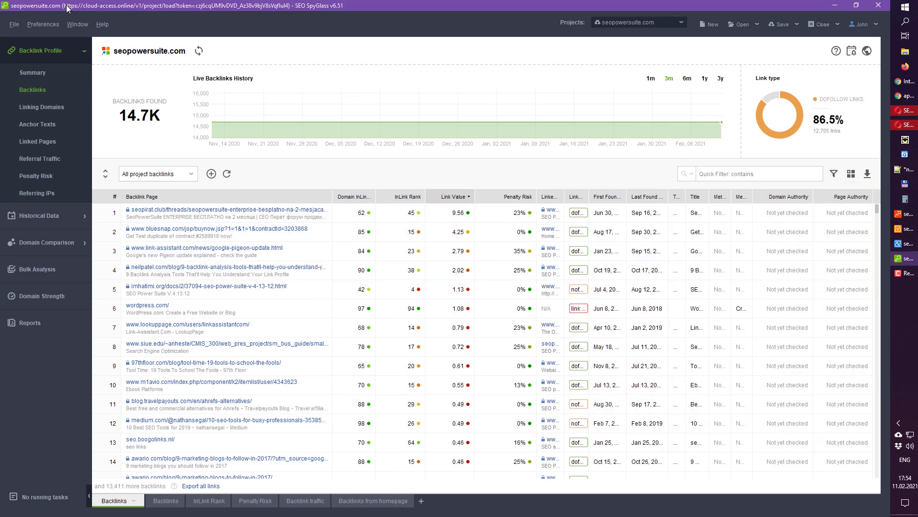
left_click(49, 23)
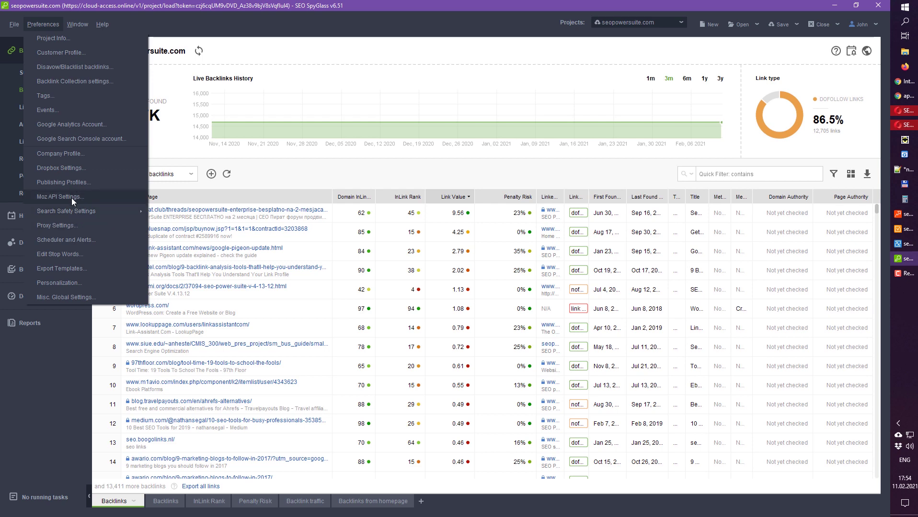
left_click(288, 53)
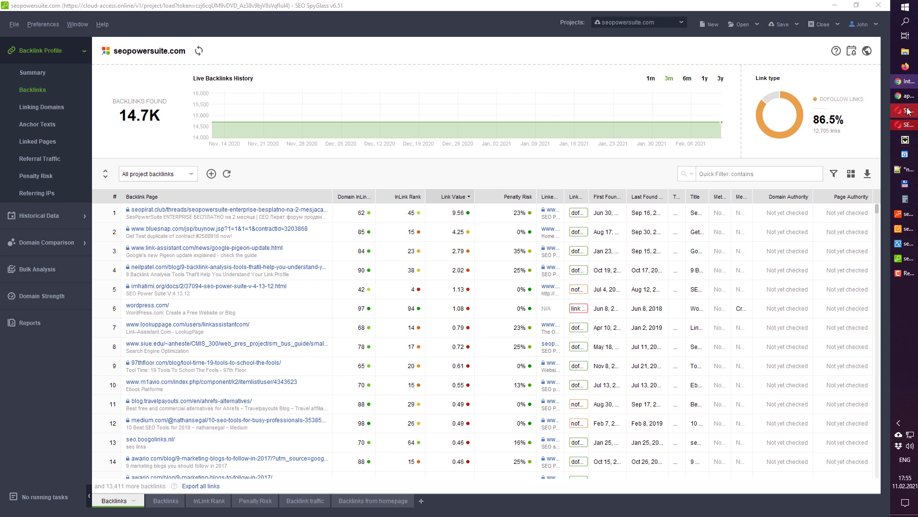
Step: Switch to the Opera browser and show the SEO PowerSuite Support Center page
mouse_move(904, 99)
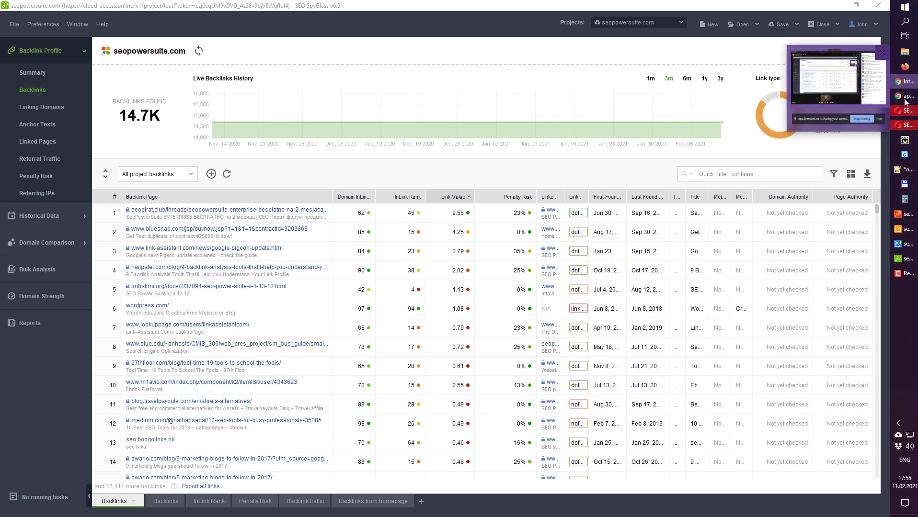
left_click(906, 111)
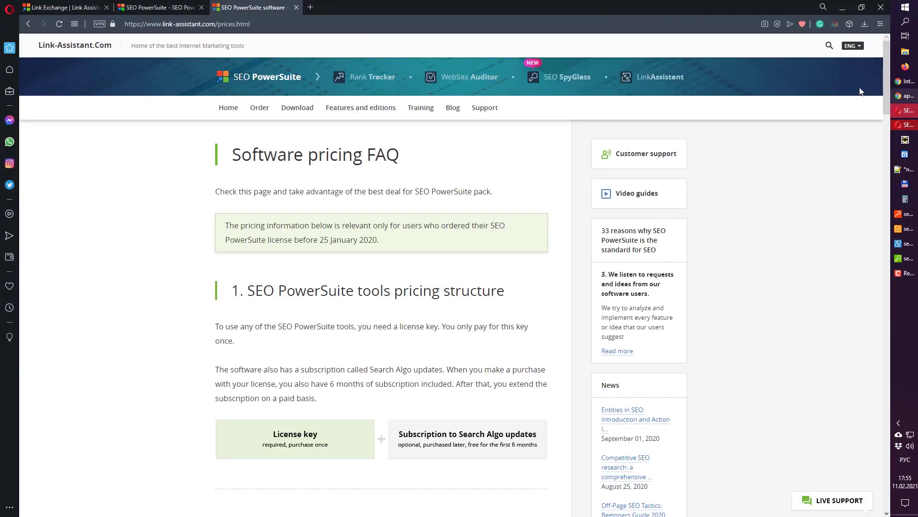
left_click(145, 8)
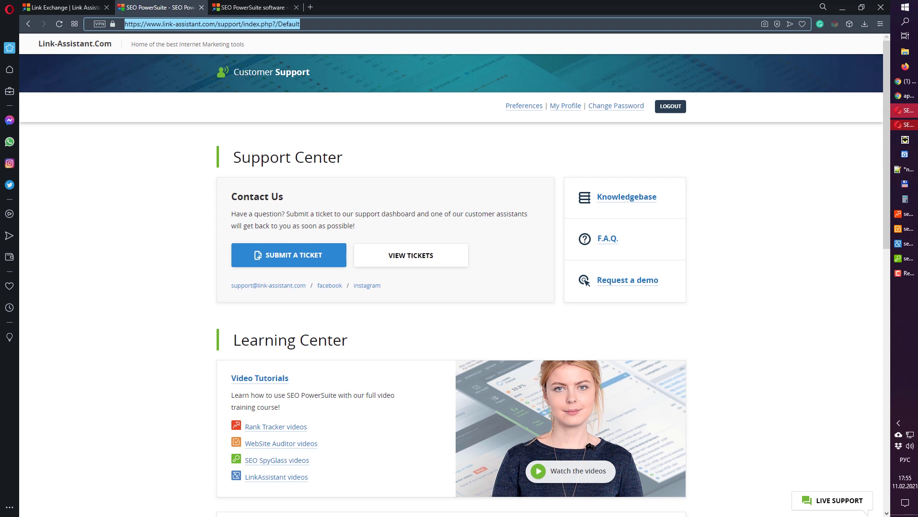
key("alt+shift")
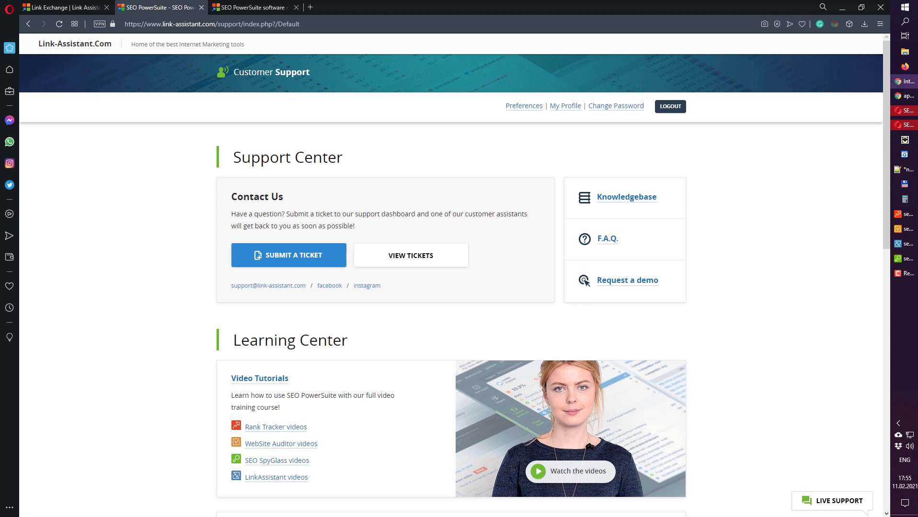